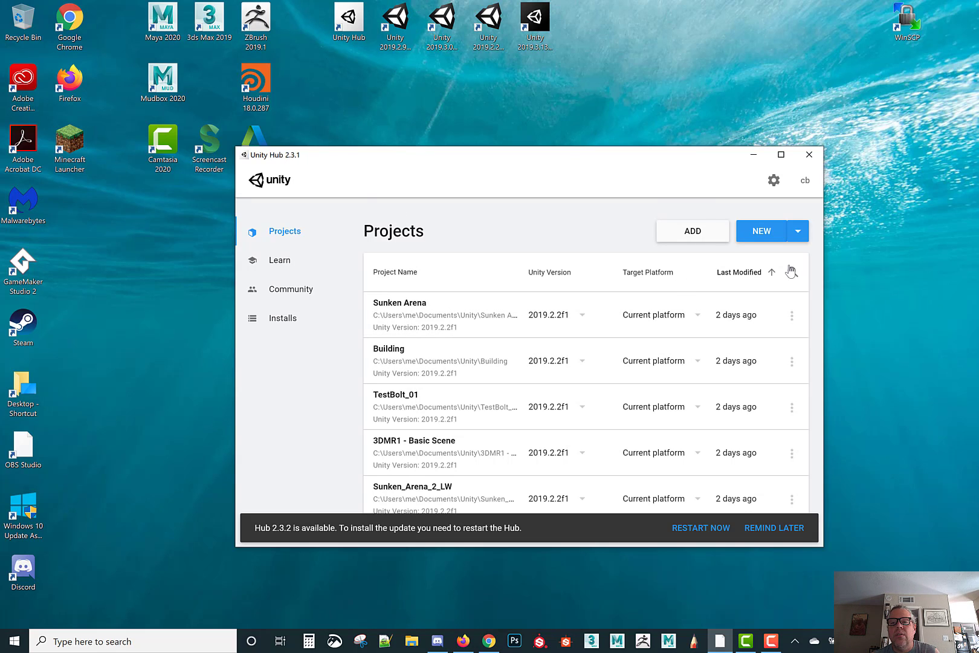
click(798, 235)
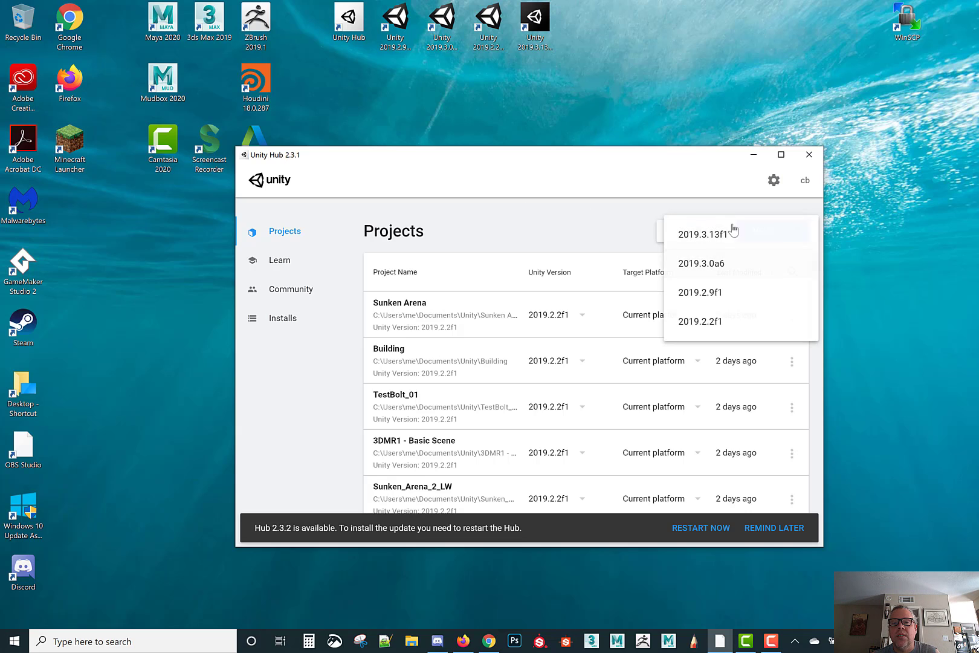
click(638, 210)
click(659, 229)
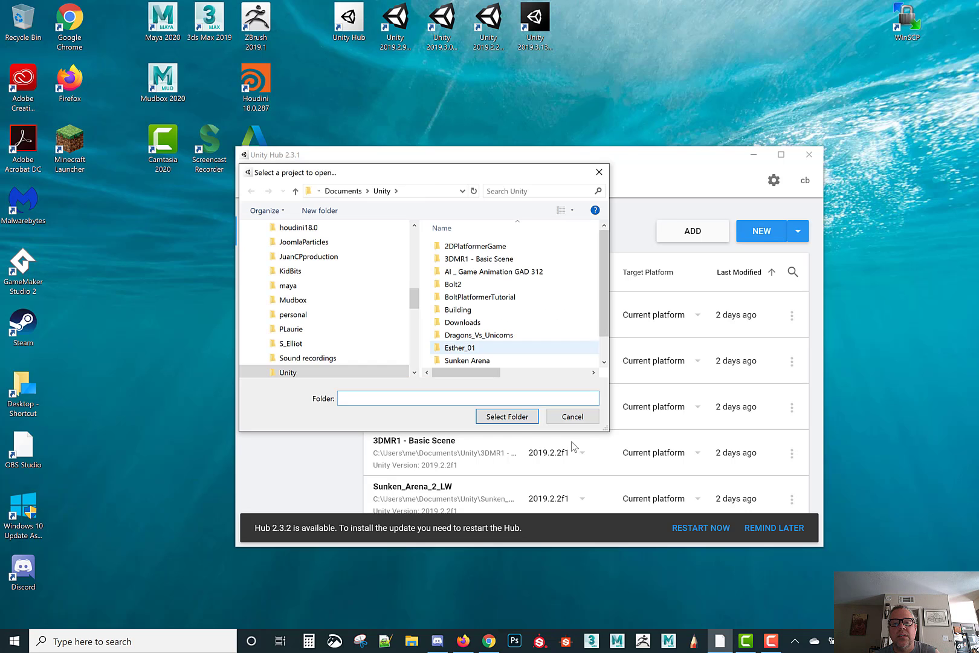
click(571, 416)
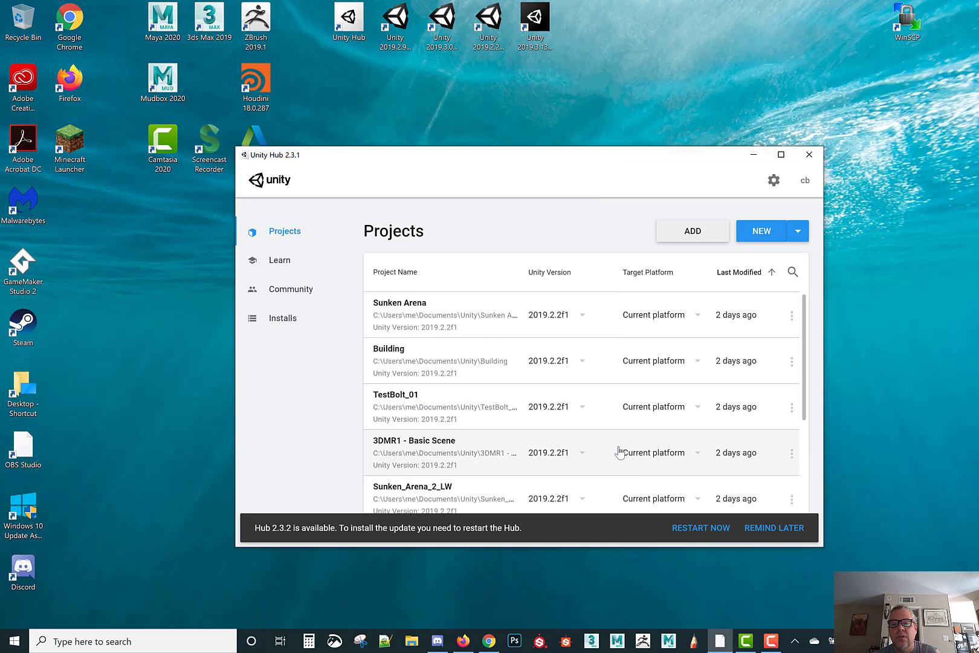
- Postpone the Hub update and create a new 3D project named TestProject_01 in the Documents\Unity folder
click(777, 529)
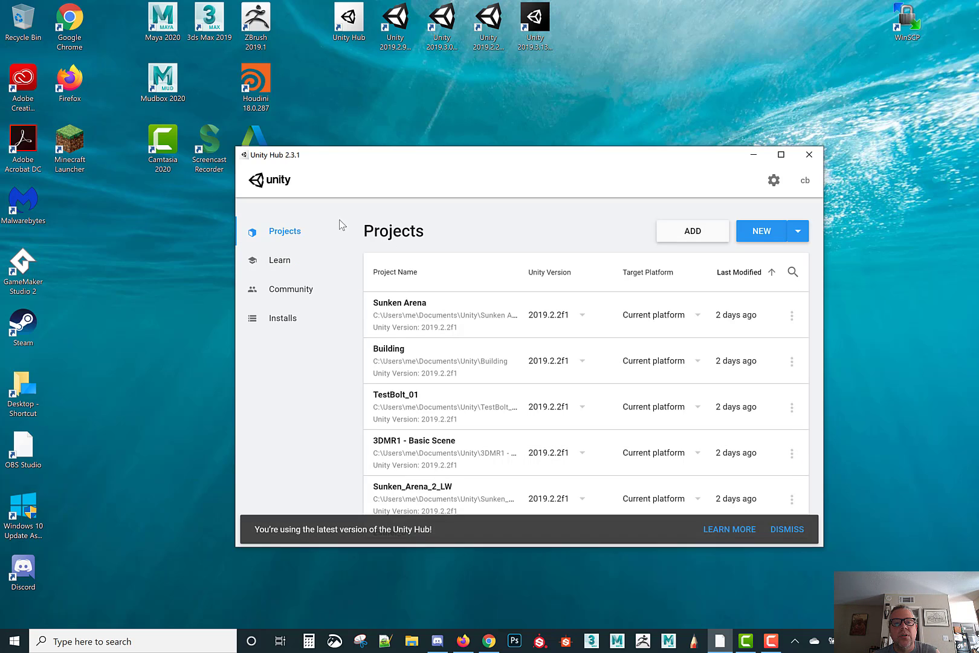
click(756, 230)
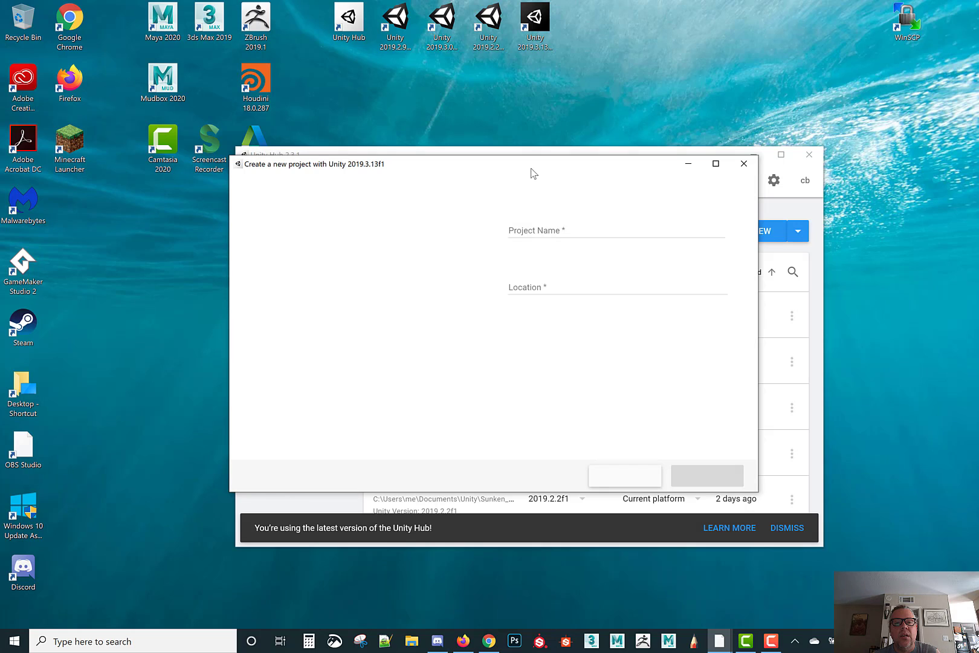
click(527, 233)
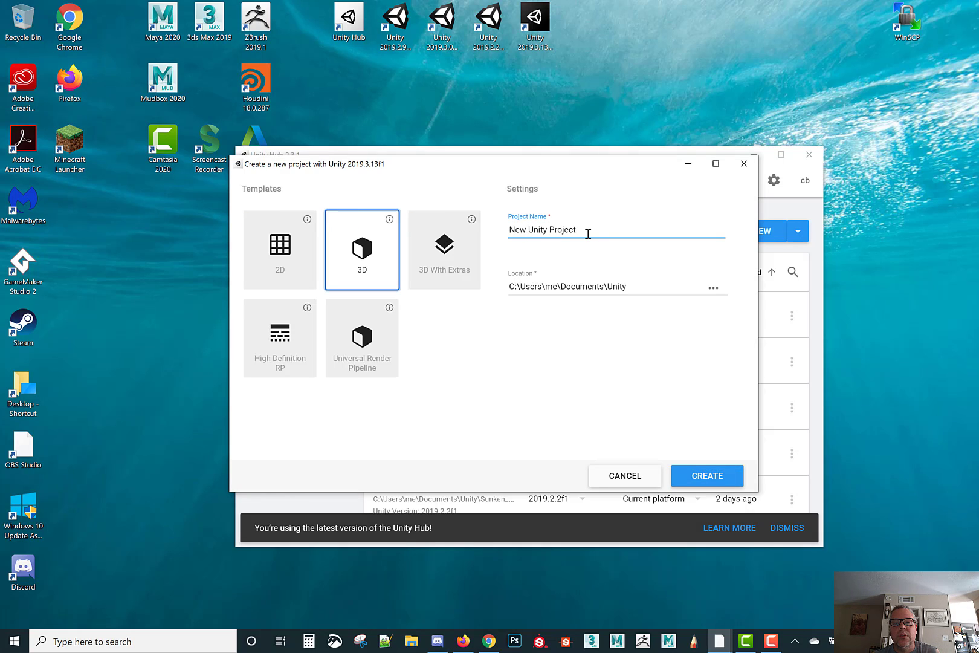
drag(587, 233, 415, 225)
text(T)
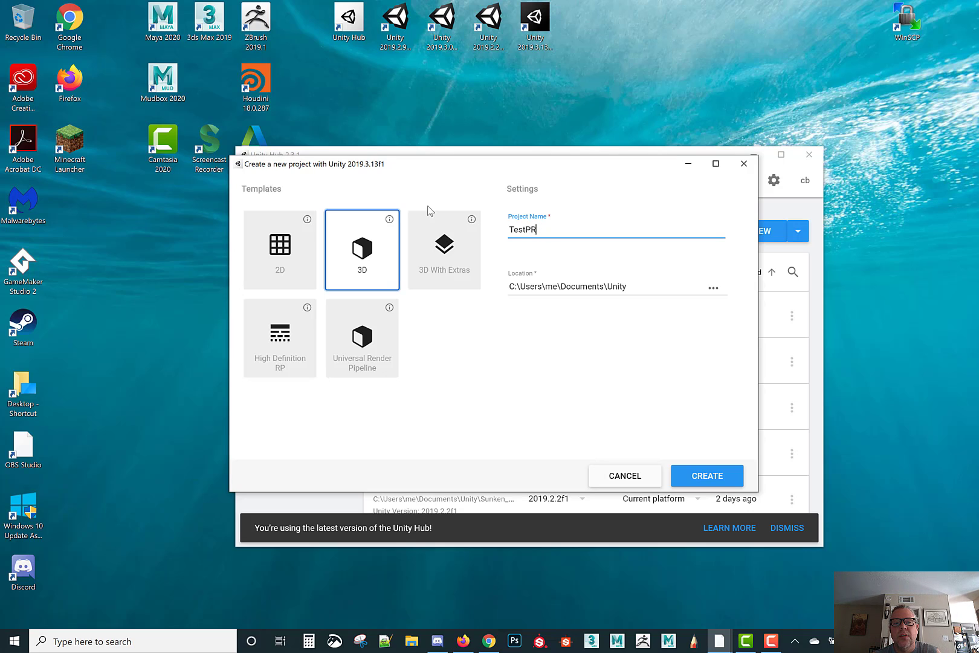
text(estProject_01)
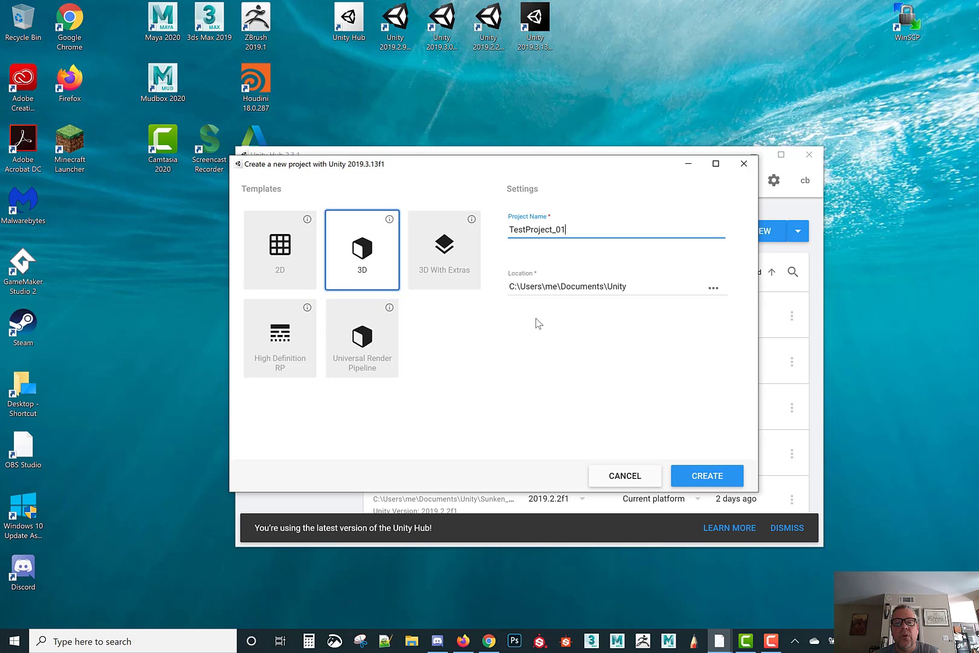
click(715, 289)
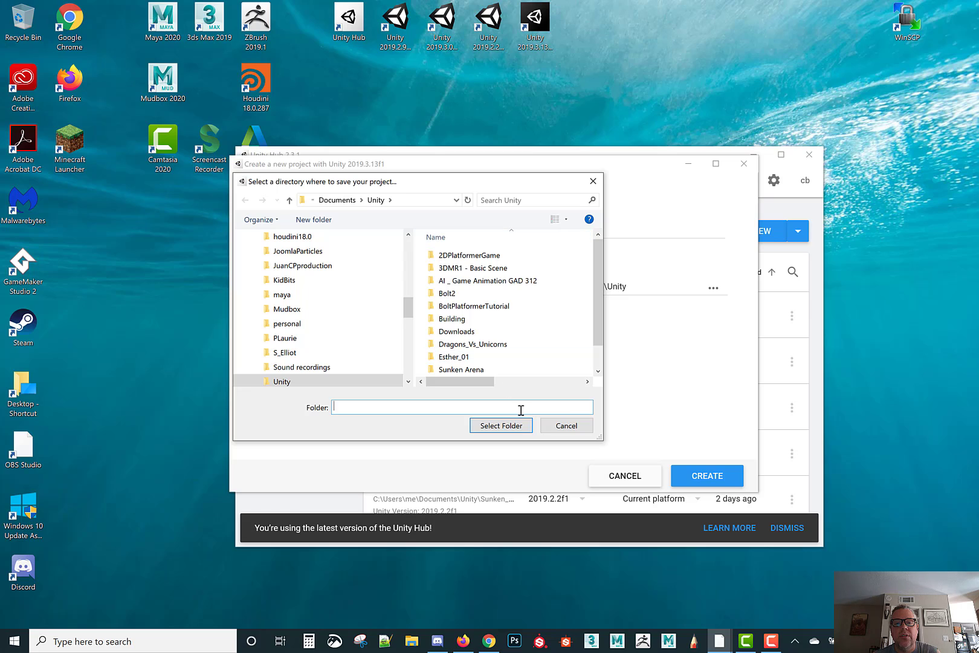
click(565, 425)
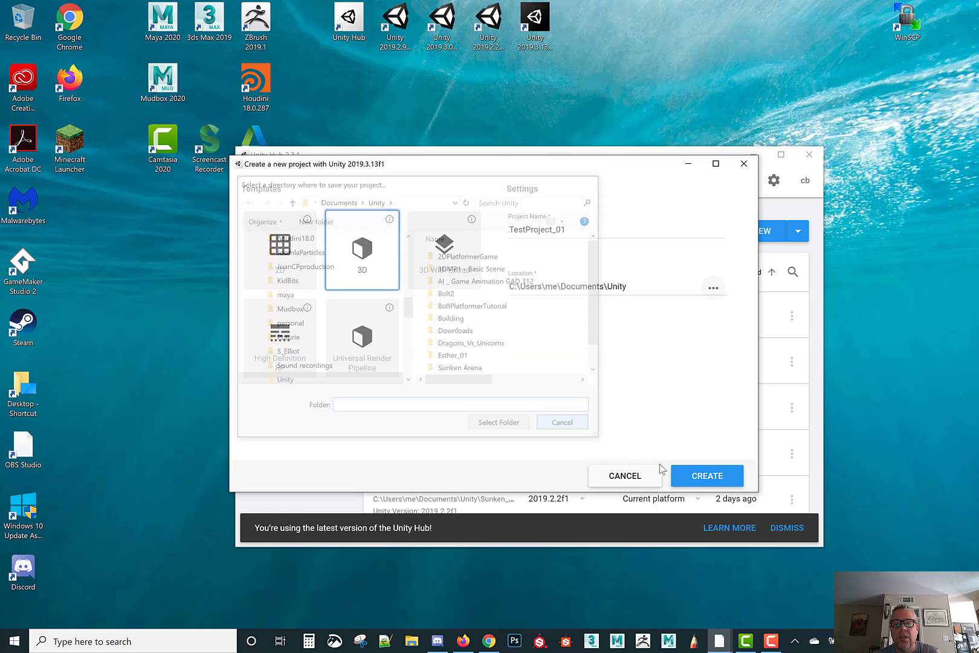
click(704, 476)
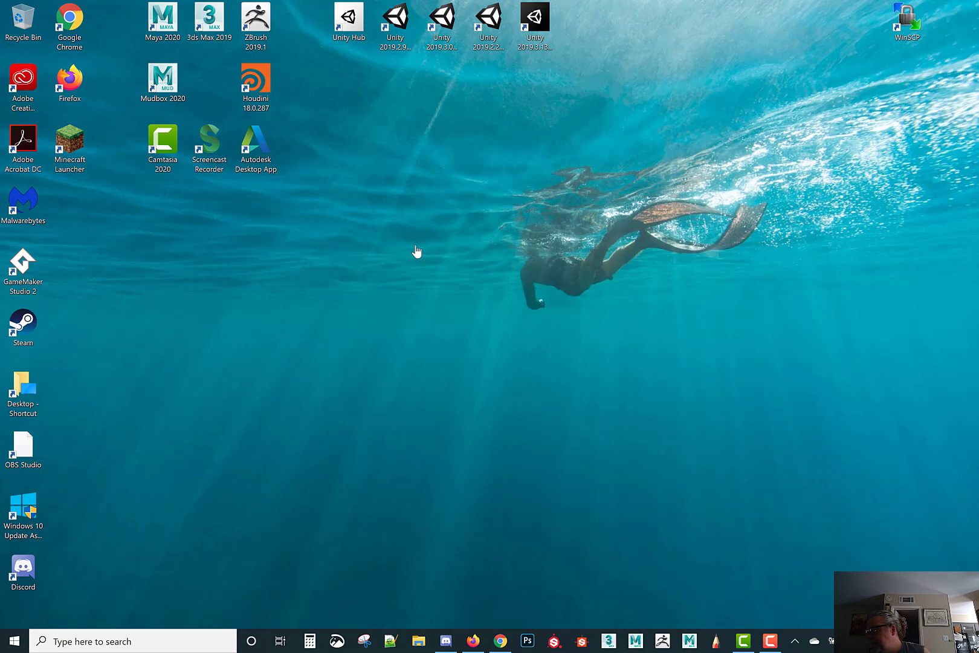
click(770, 641)
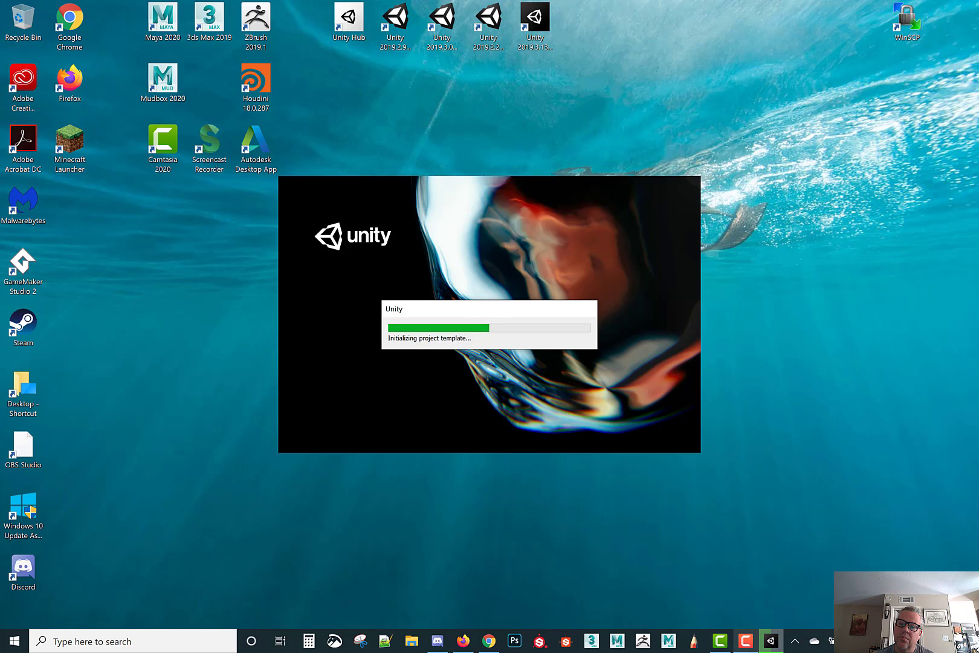
mouse_move(765, 648)
click(745, 640)
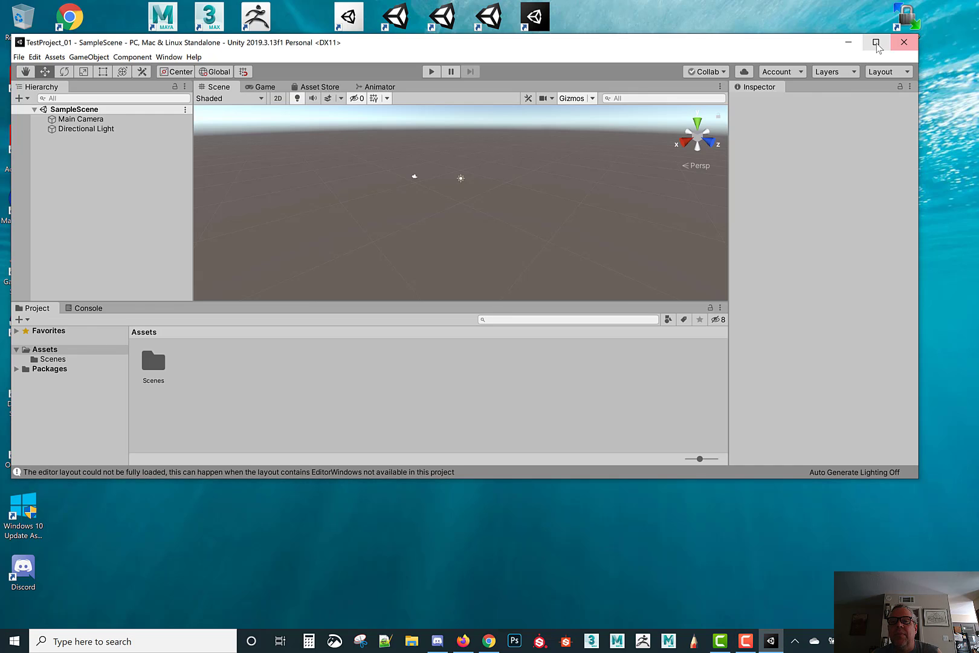
- Maximize the editor window with the Assets folder tree collapsed and open the Asset Store
click(875, 42)
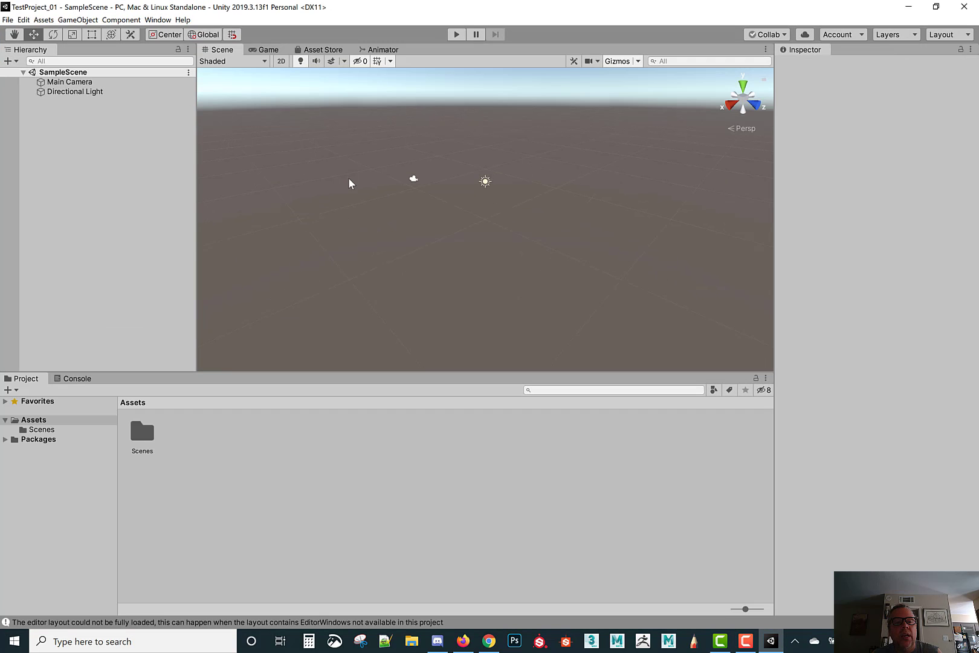
click(7, 417)
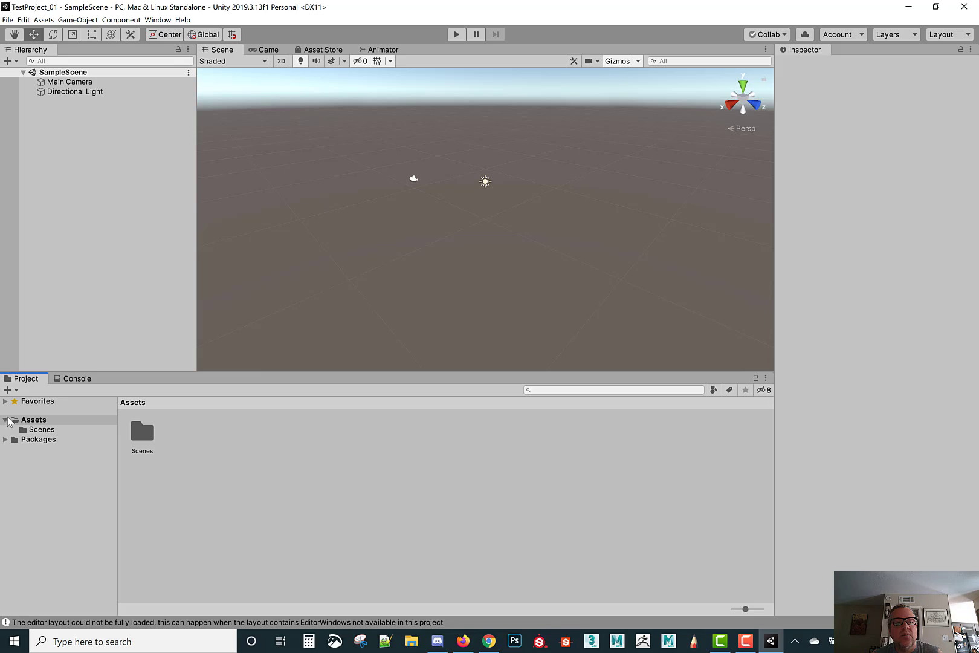
click(6, 419)
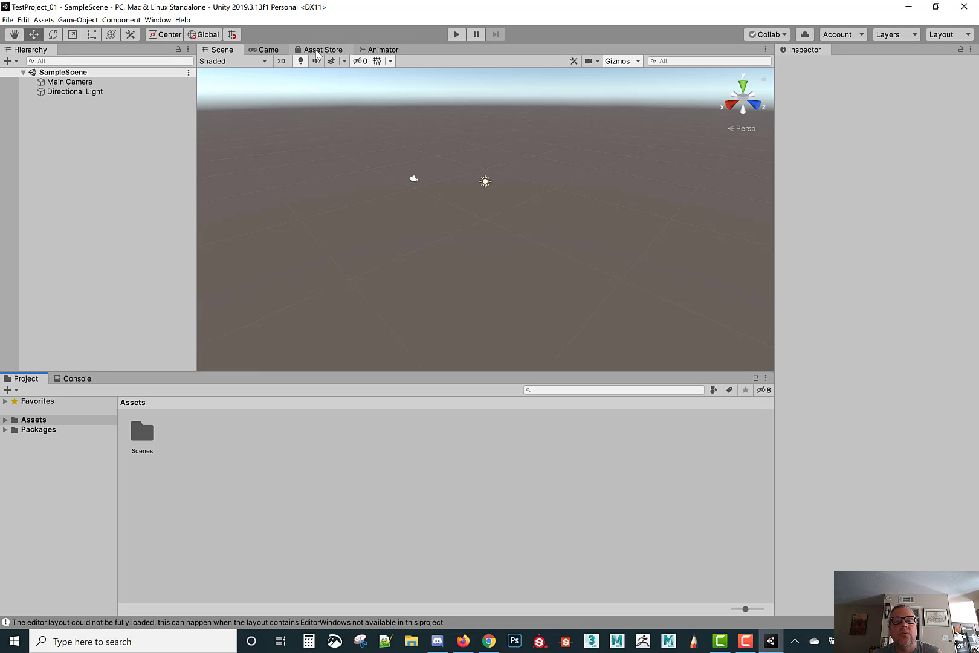
click(317, 50)
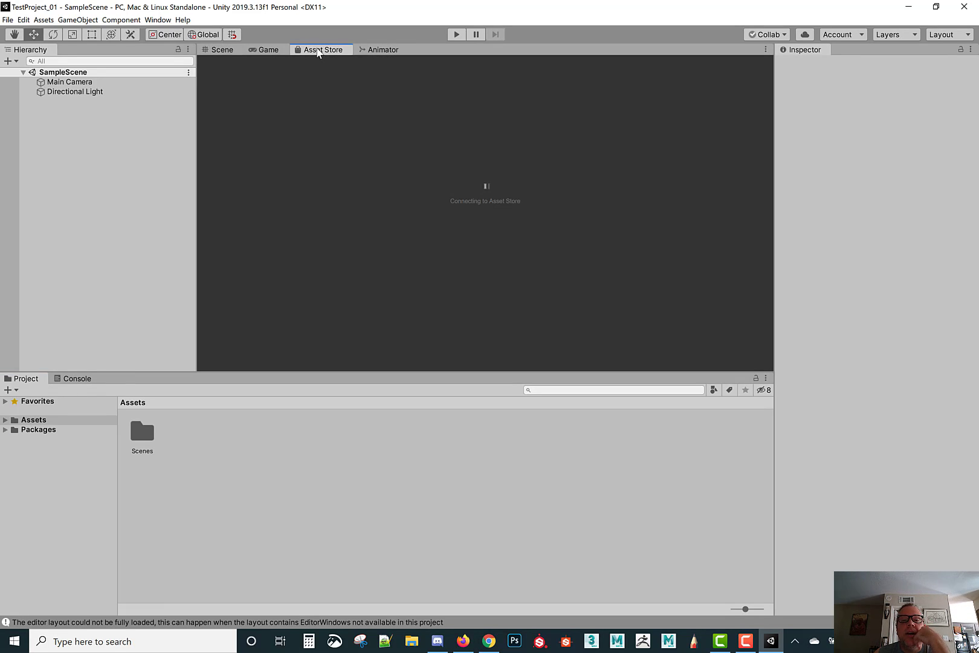
- Switch to Firefox, search the web for "unity asset store" in a new tab, and return to the Unity editor
click(462, 641)
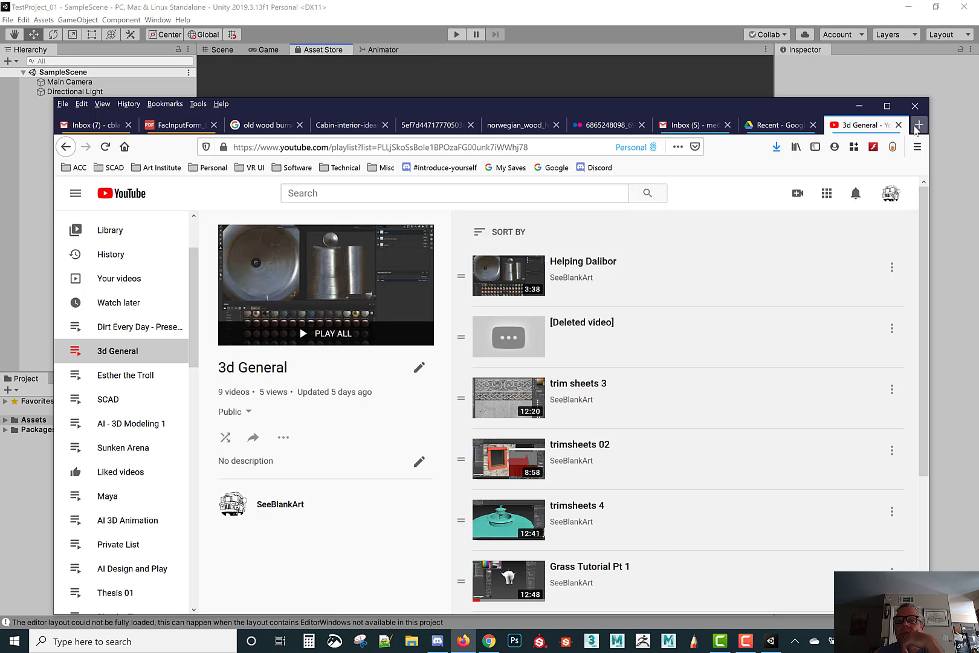
click(918, 125)
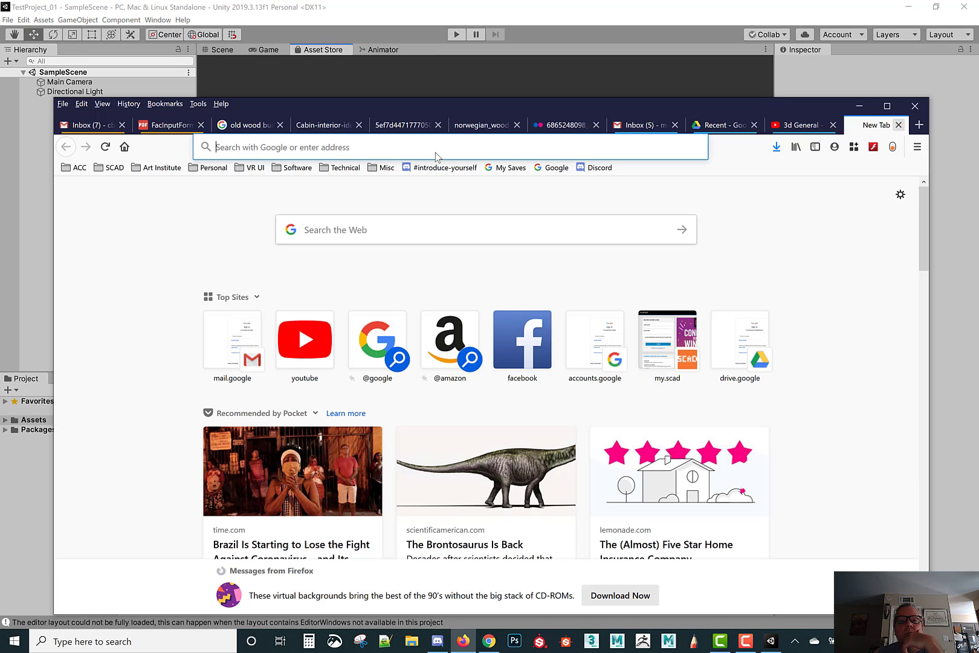
click(368, 223)
text(unity s)
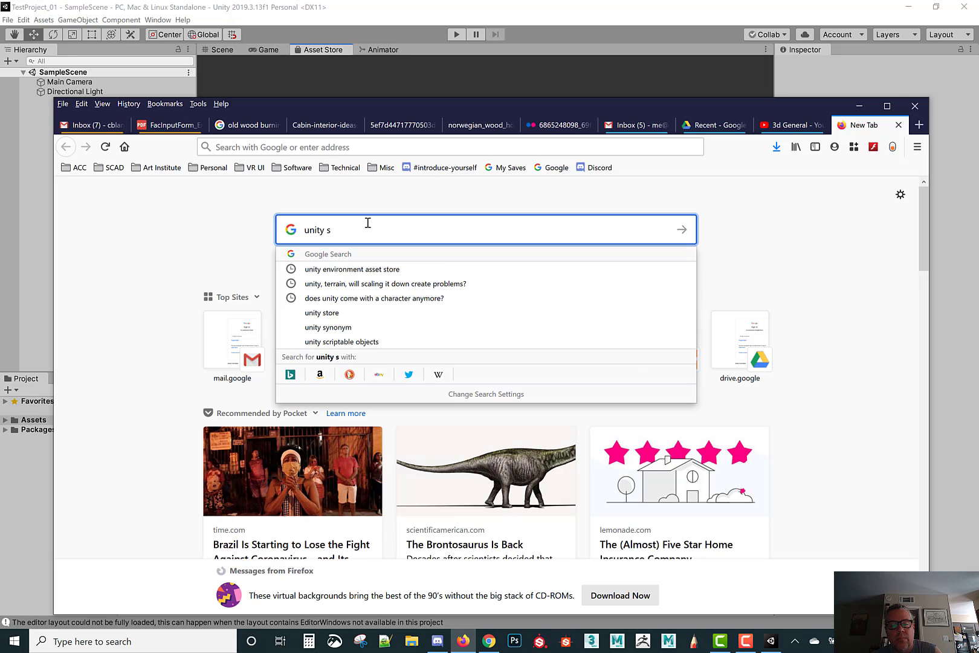
key(BackSpace)
text(a)
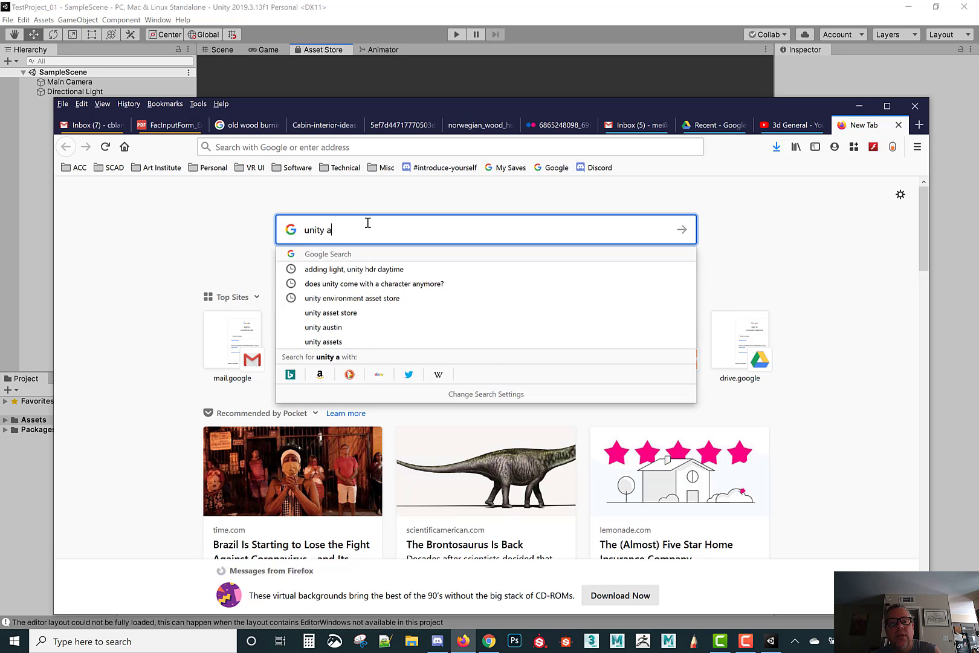
text(sset store)
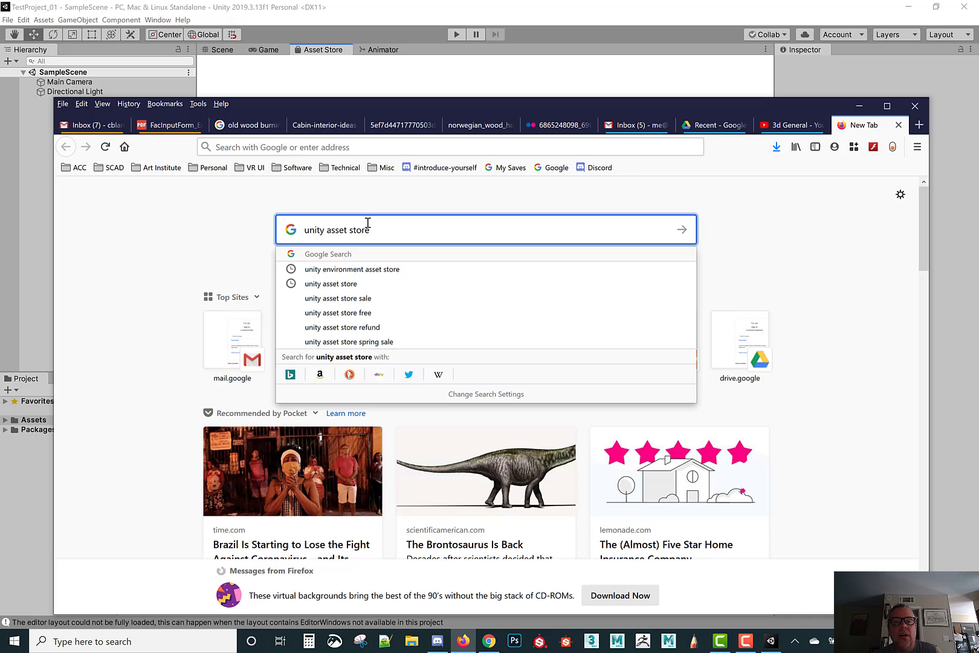
key(Return)
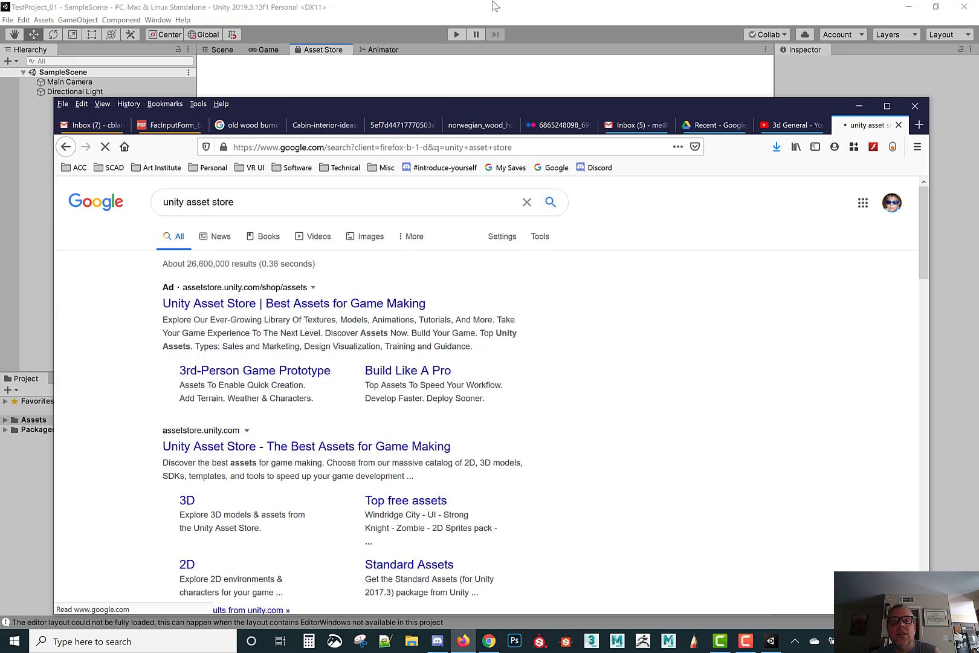
click(502, 63)
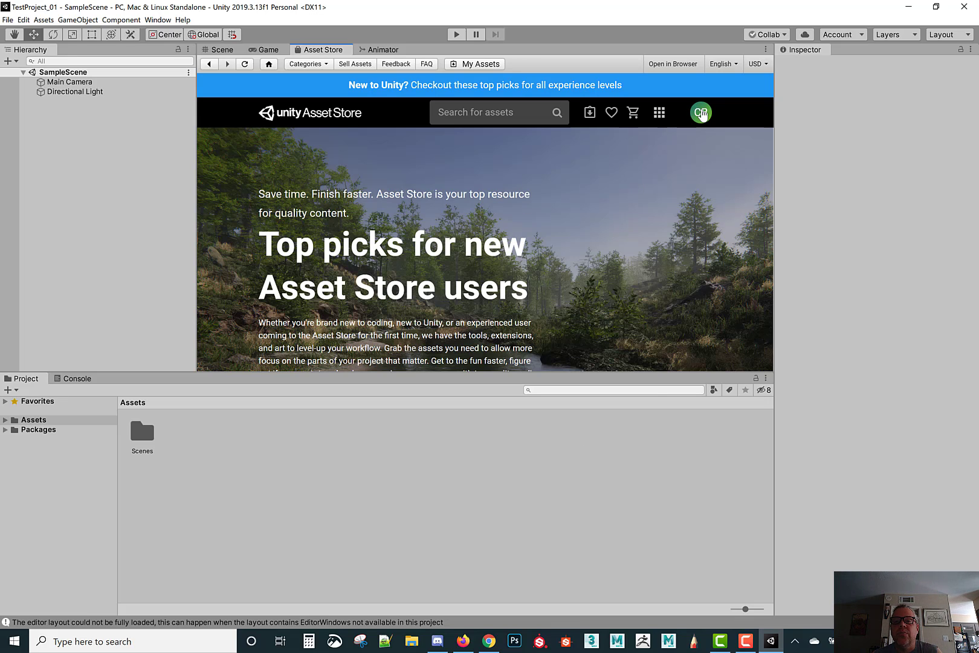
- Search the Asset Store for "standard assets" and open the Standard Assets (for Unity 2017.3) page in an enlarged store view
click(461, 113)
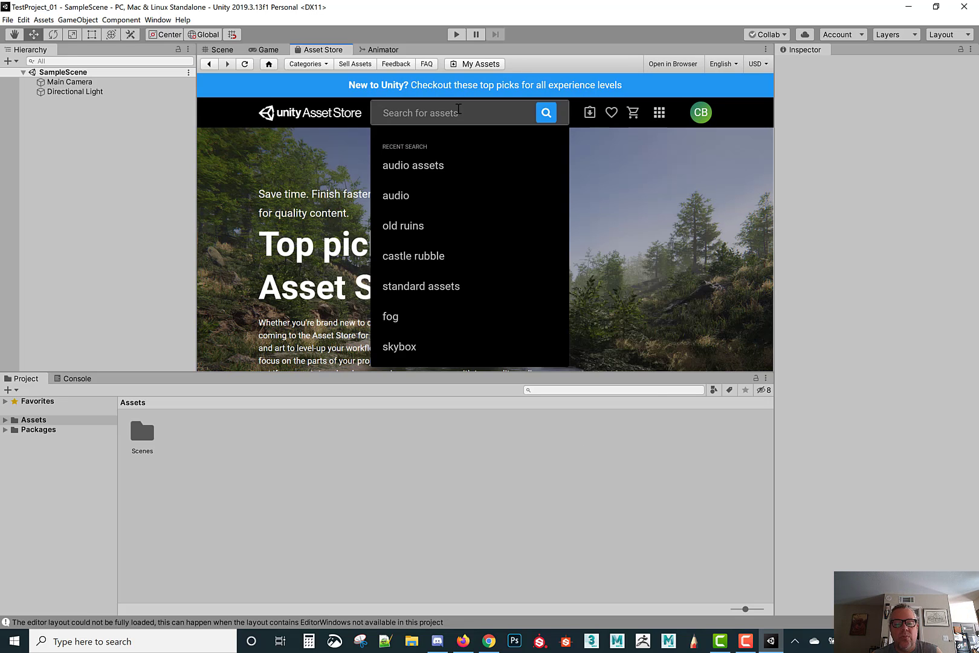
text(sta)
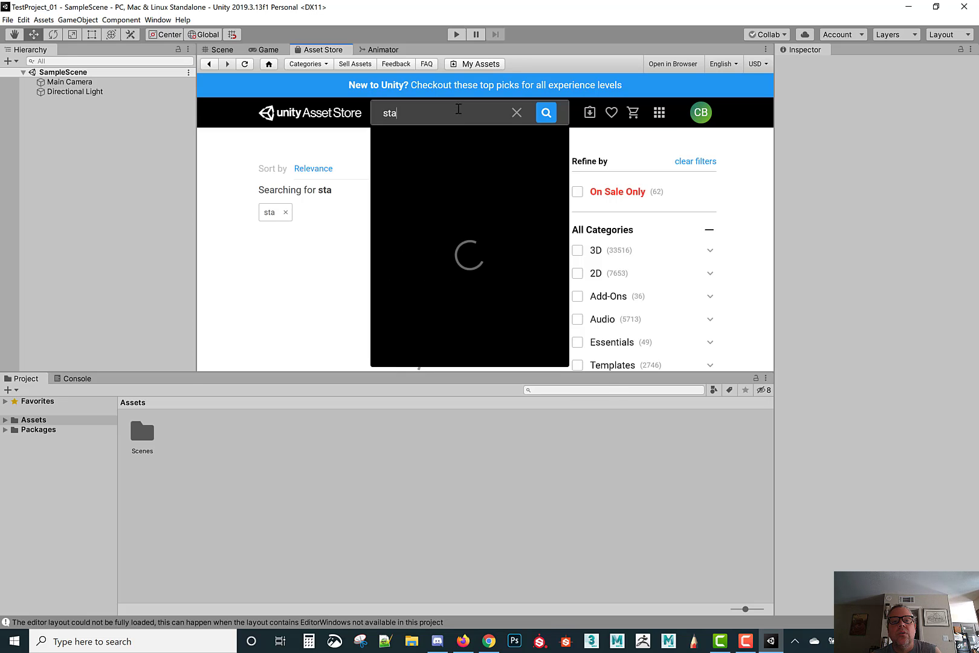
text(nd)
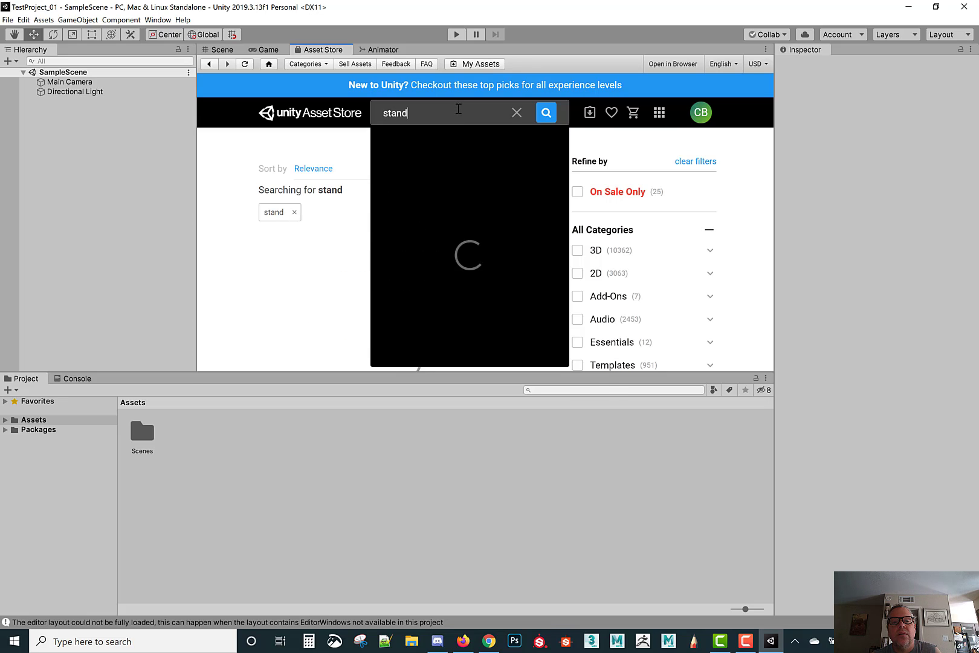
text(ar)
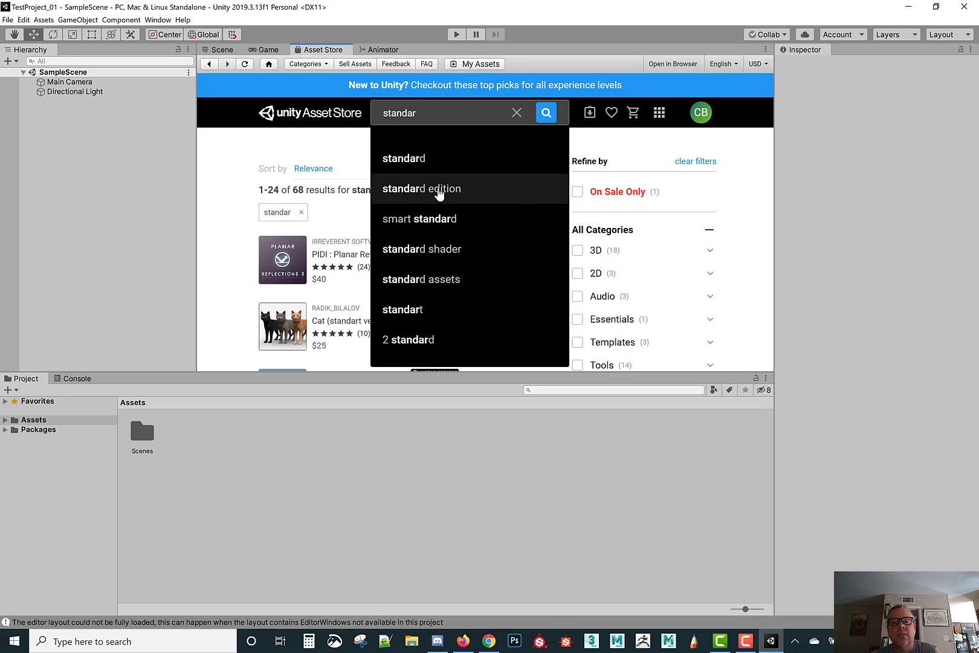
click(402, 278)
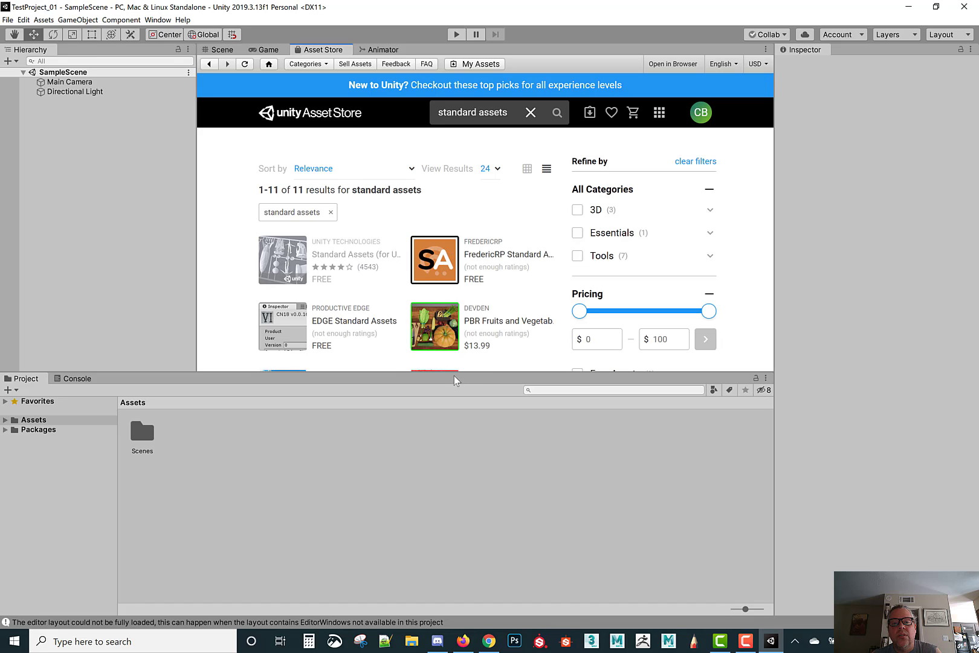
drag(466, 372, 466, 452)
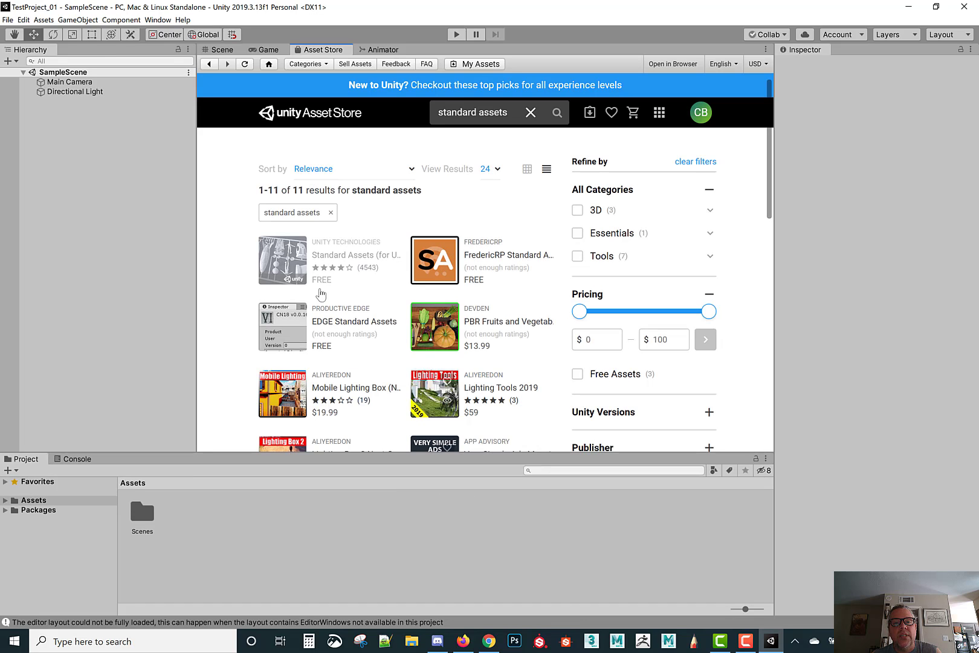
click(286, 253)
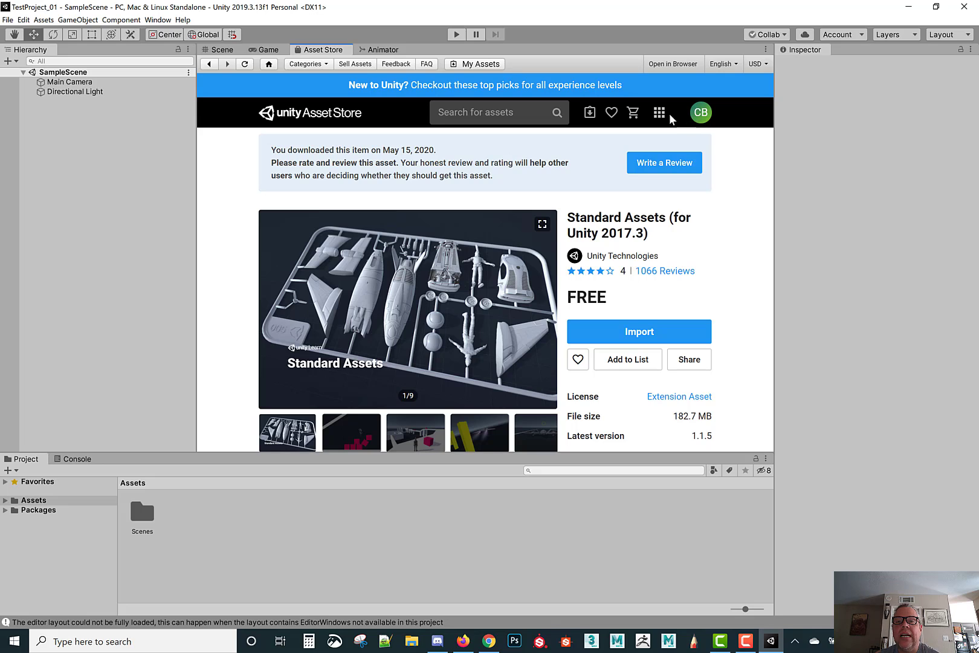
- Go to the account's My Assets page in the Asset Store and start importing Standard Assets
mouse_move(709, 119)
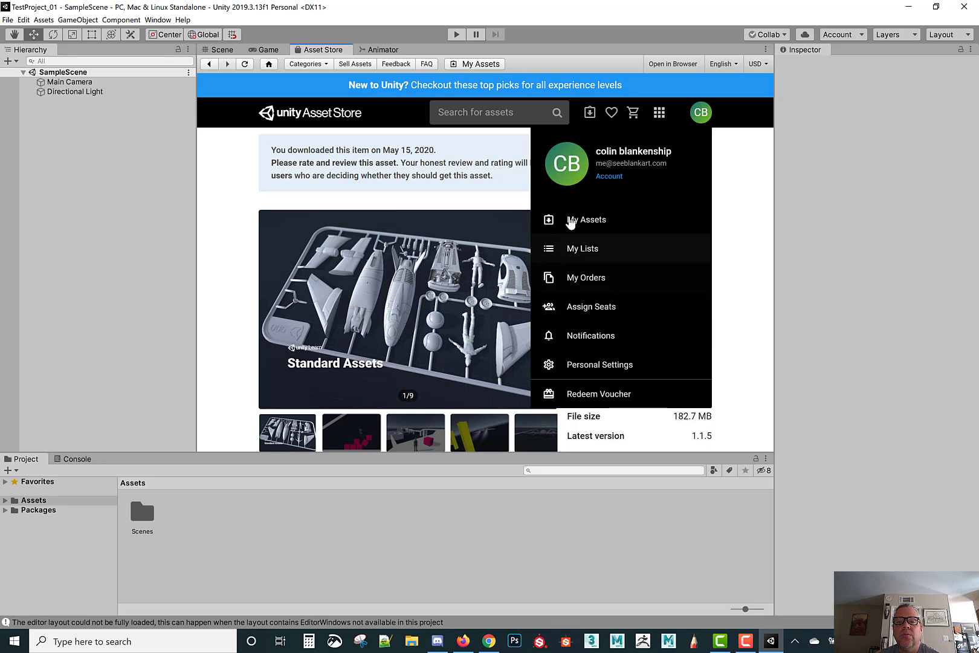
click(573, 222)
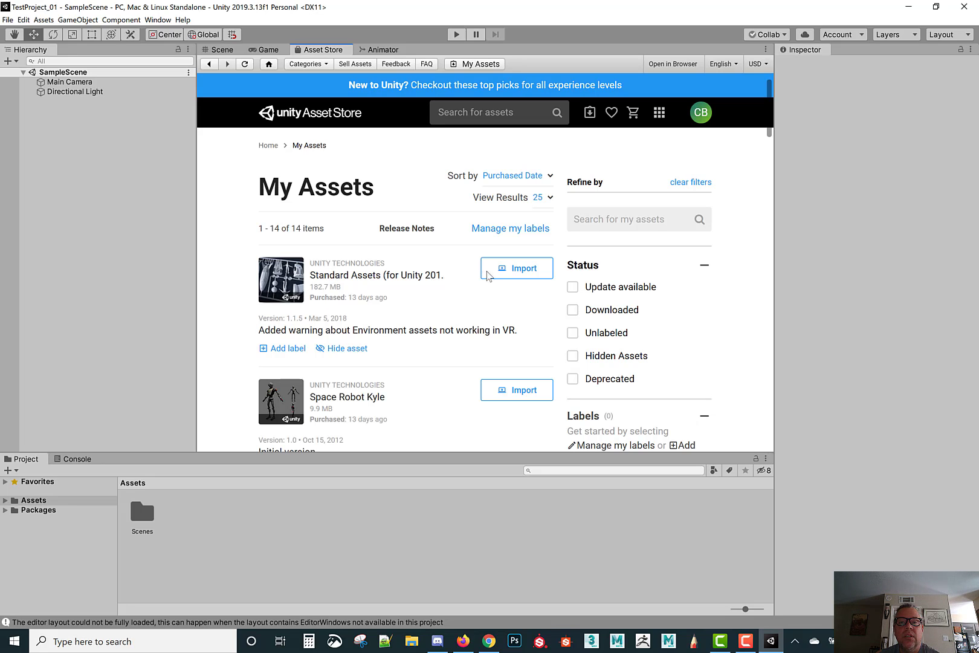
click(515, 271)
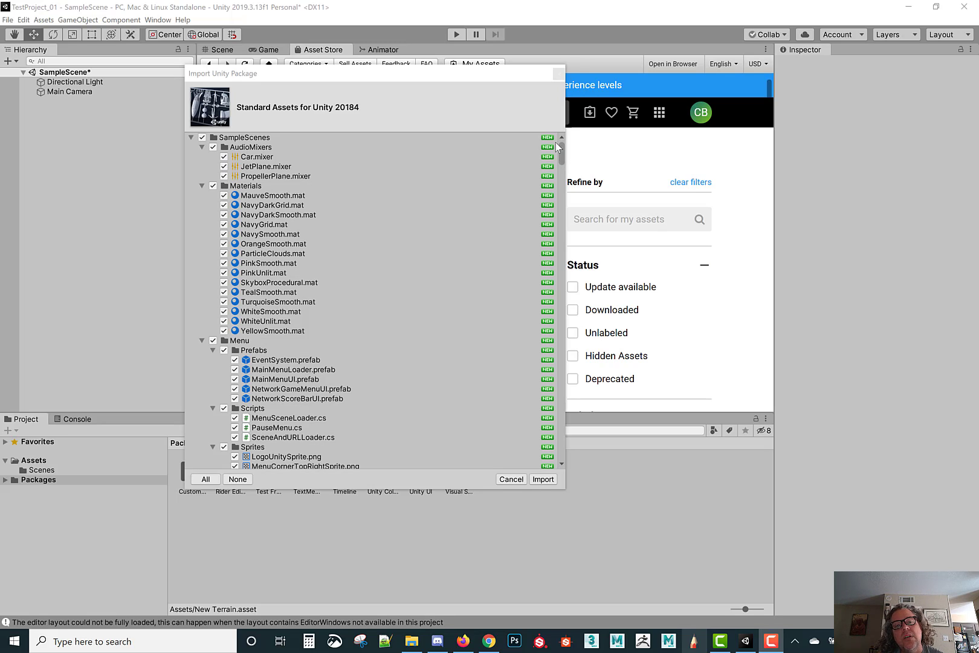
- Exclude the SampleScenes folder from the package import and collapse its contents
click(199, 139)
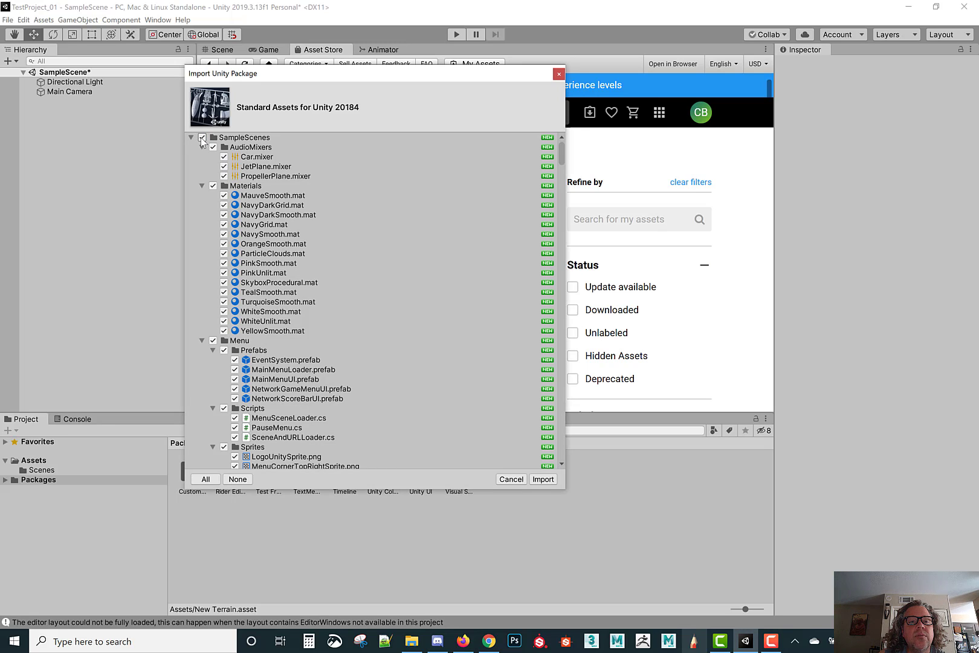
click(202, 138)
click(192, 138)
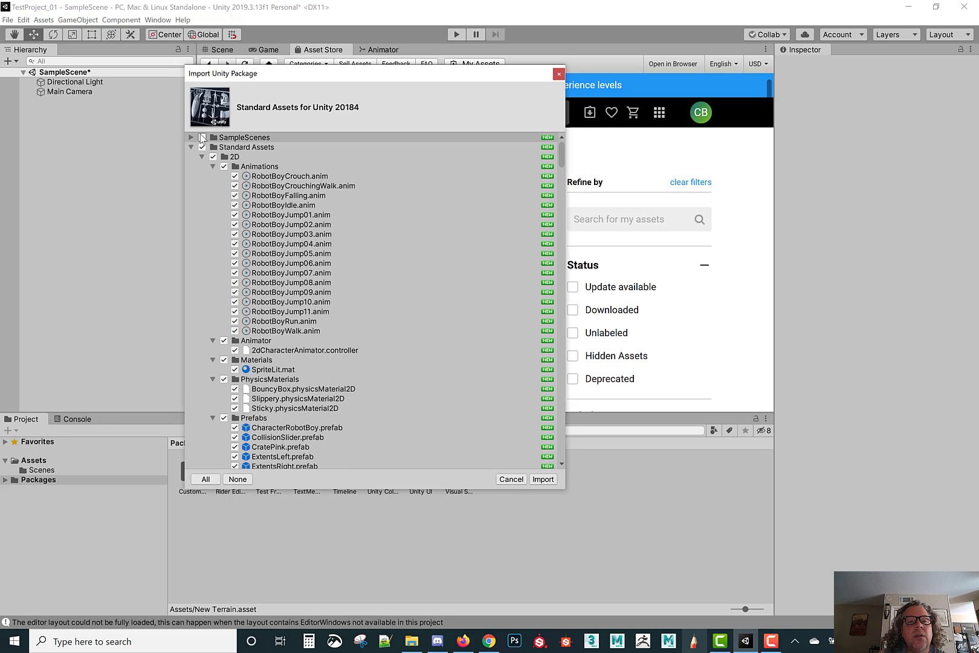
click(203, 138)
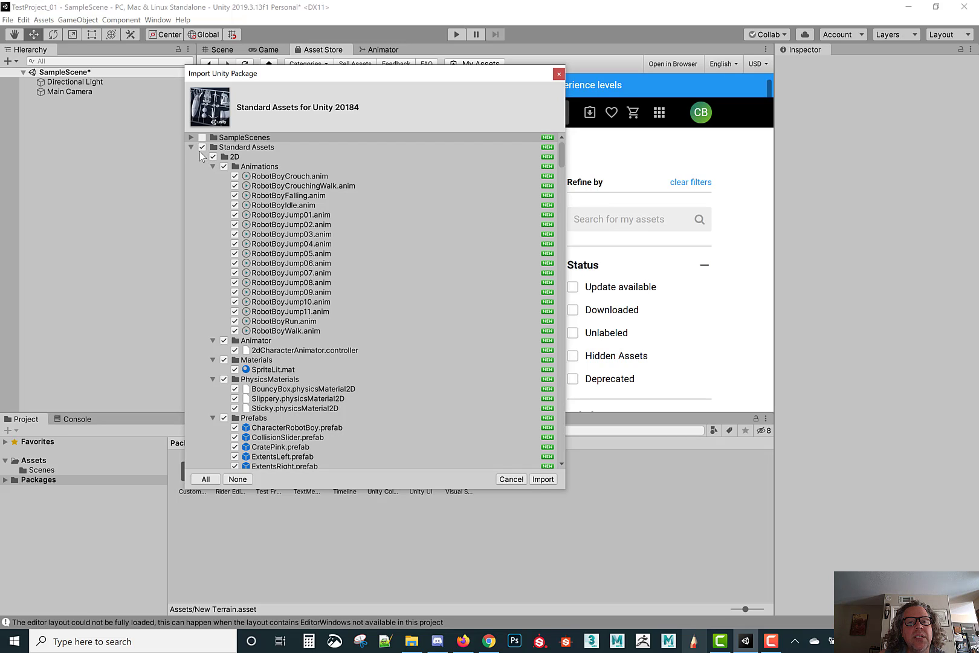
- Collapse the 2D, Cameras, Characters, CrossPlatformInput, Editor, Effects, Environment and Fonts folders under Standard Assets in the import list
click(202, 155)
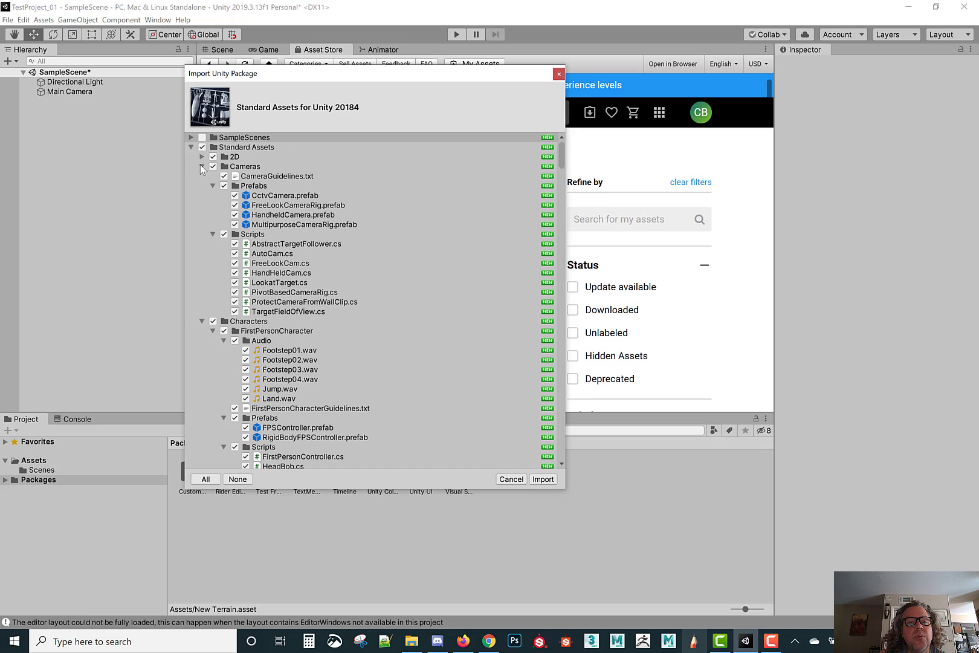
click(201, 166)
click(201, 176)
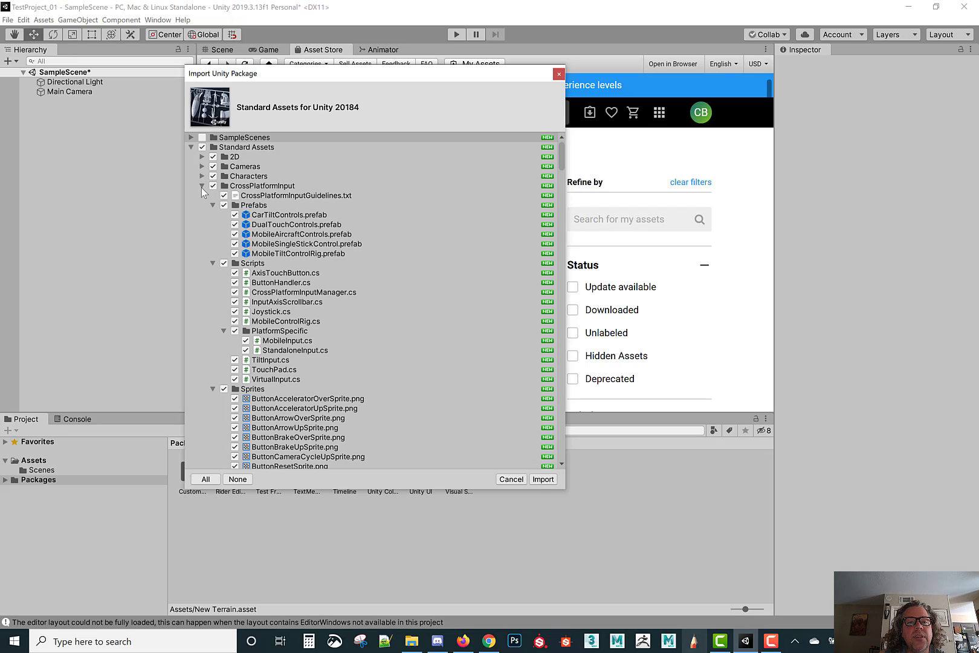
click(202, 186)
click(206, 197)
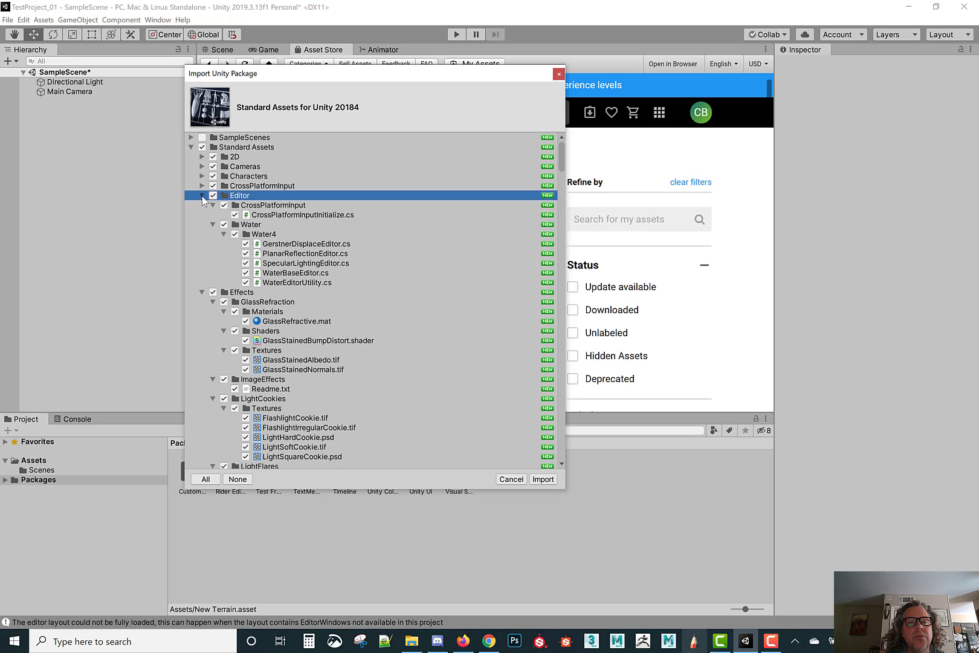
click(201, 195)
click(202, 204)
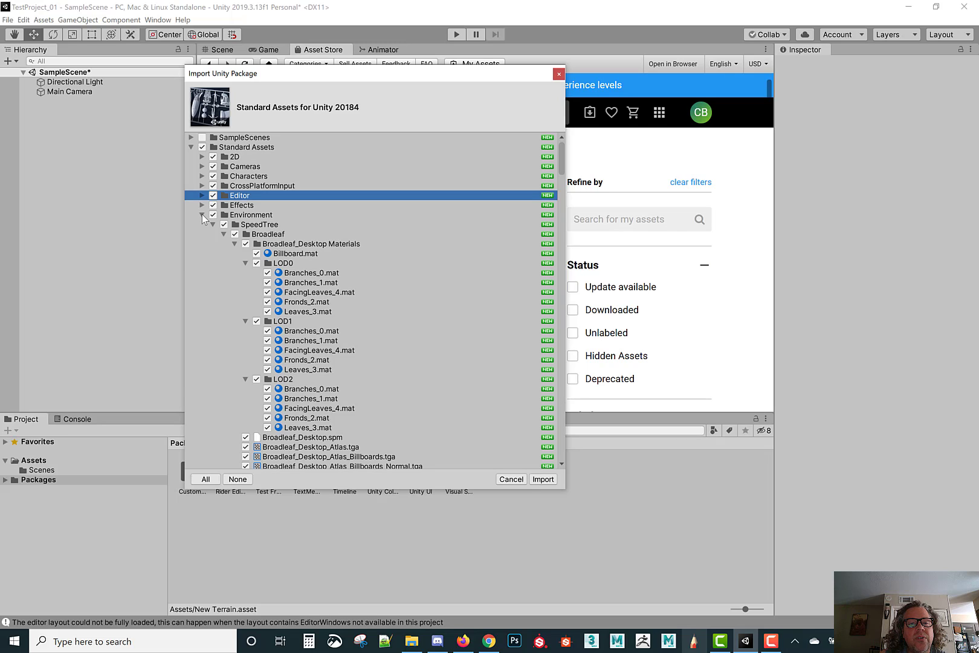
click(202, 214)
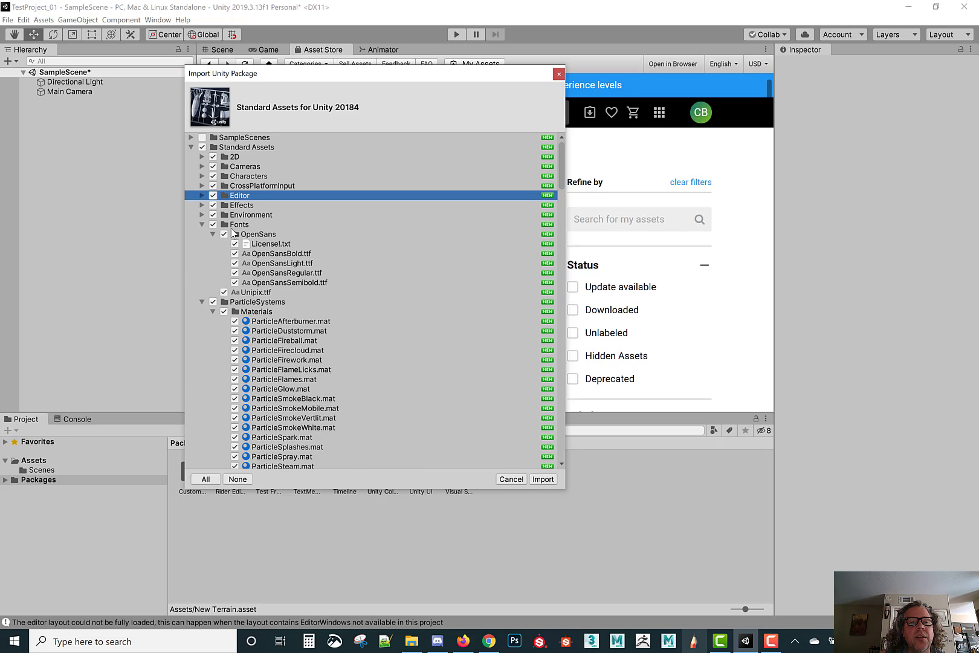
click(202, 224)
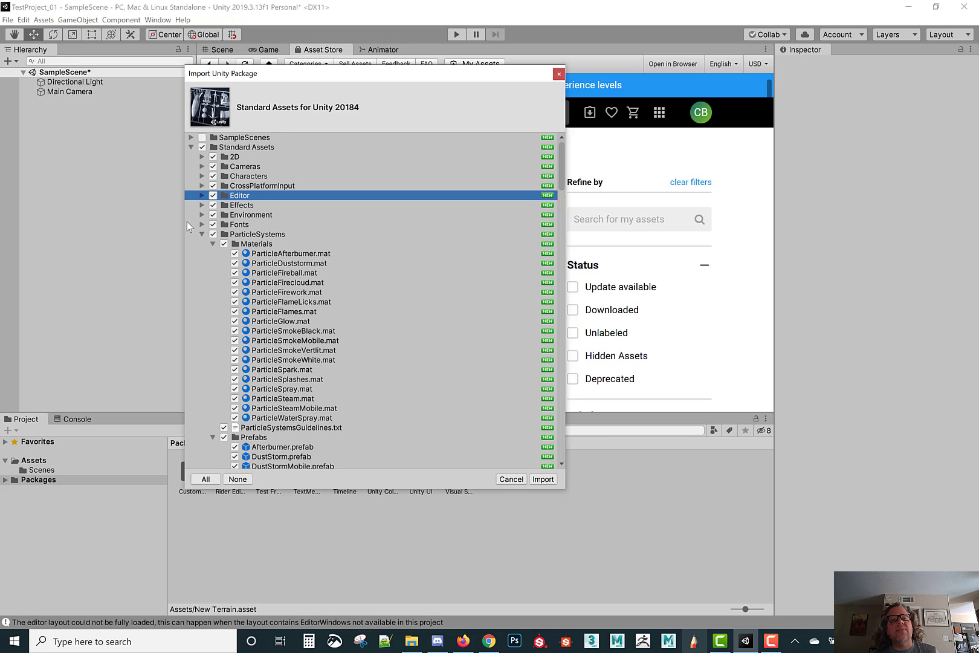
- Collapse the remaining ParticleSystems, PhysicsMaterials, Prototyping, Utility and Vehicles folders in the import list
click(411, 641)
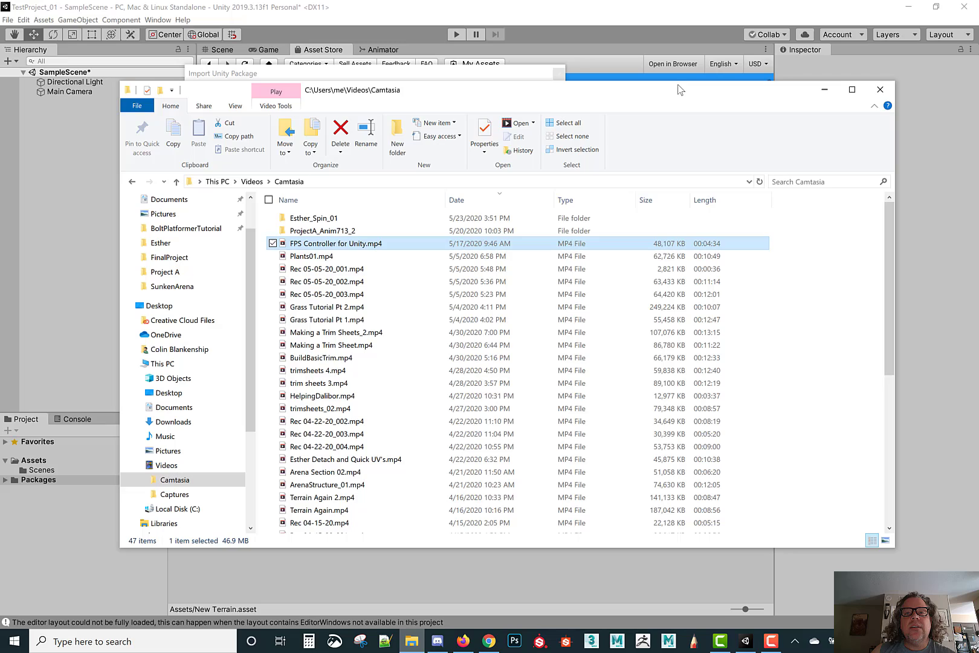
click(507, 6)
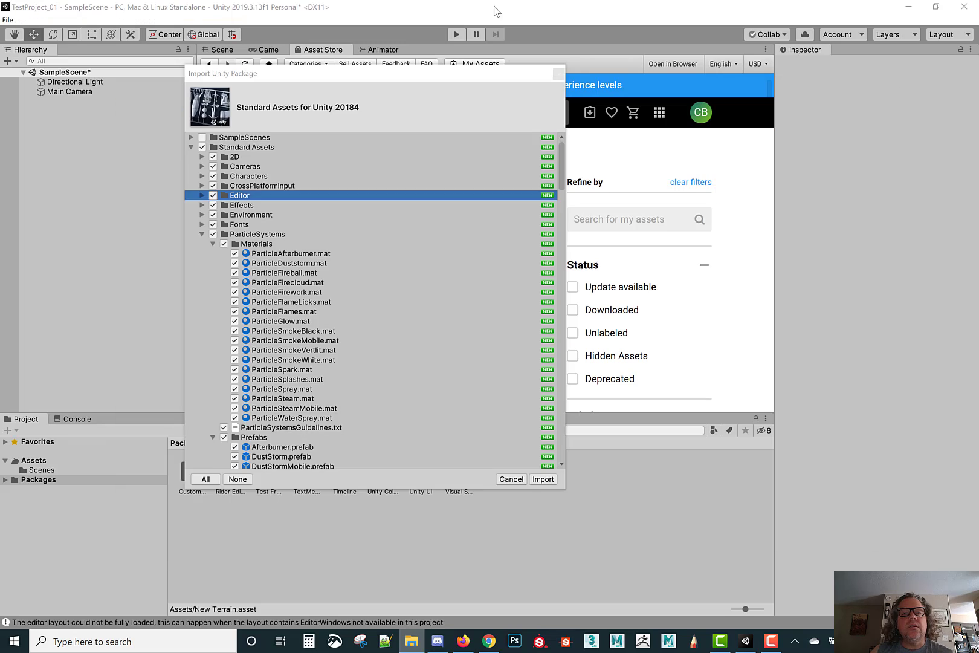
click(212, 242)
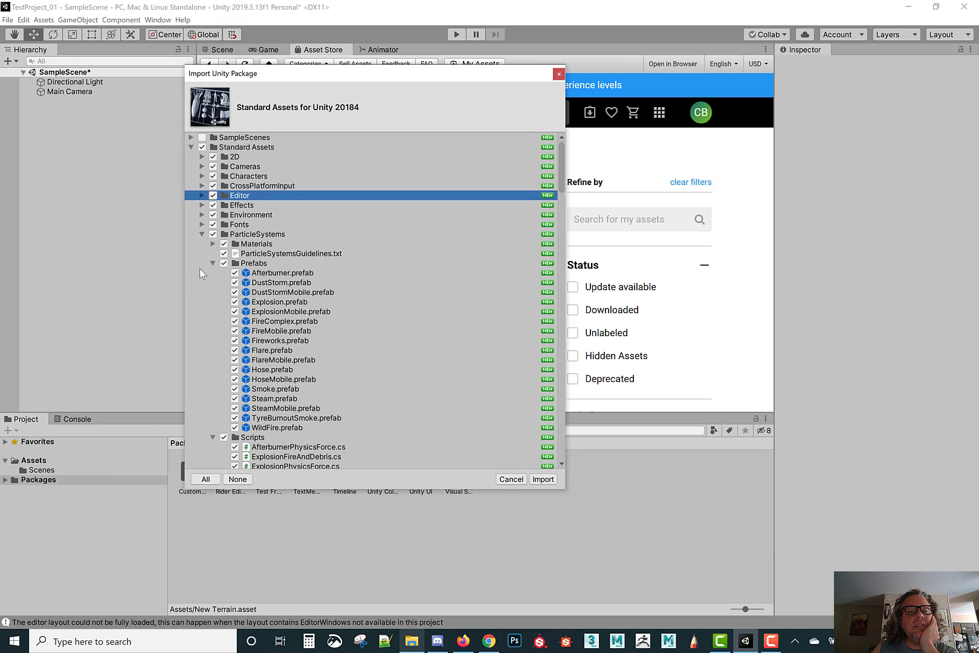
click(214, 263)
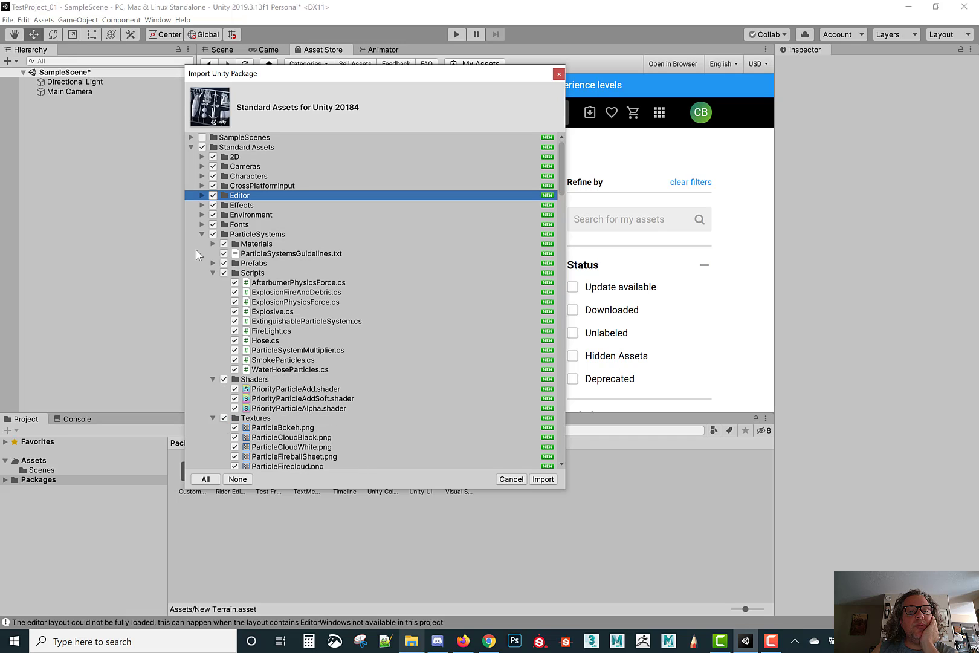
click(201, 234)
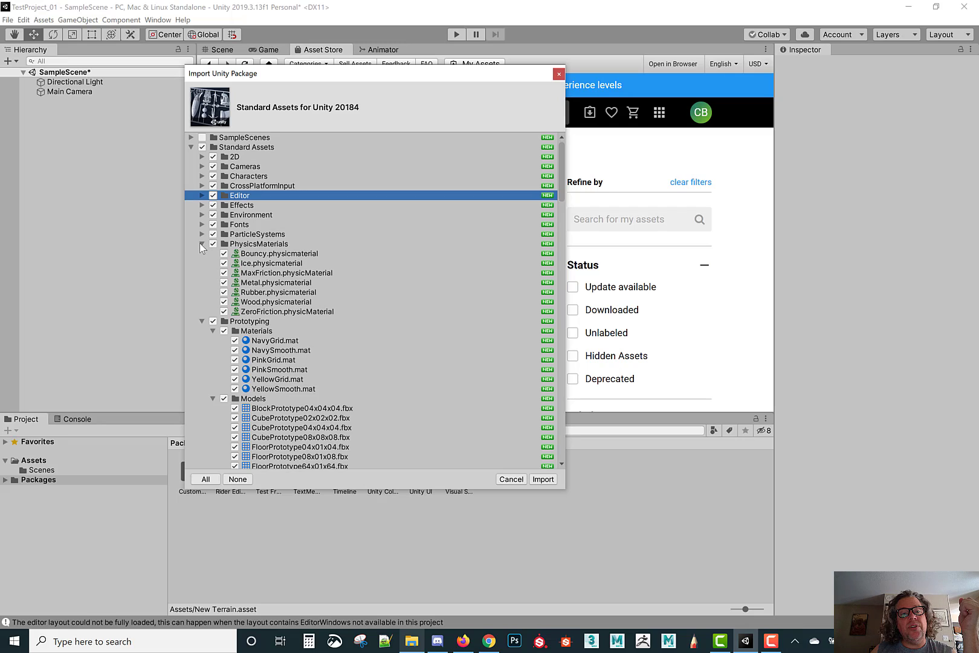
click(202, 244)
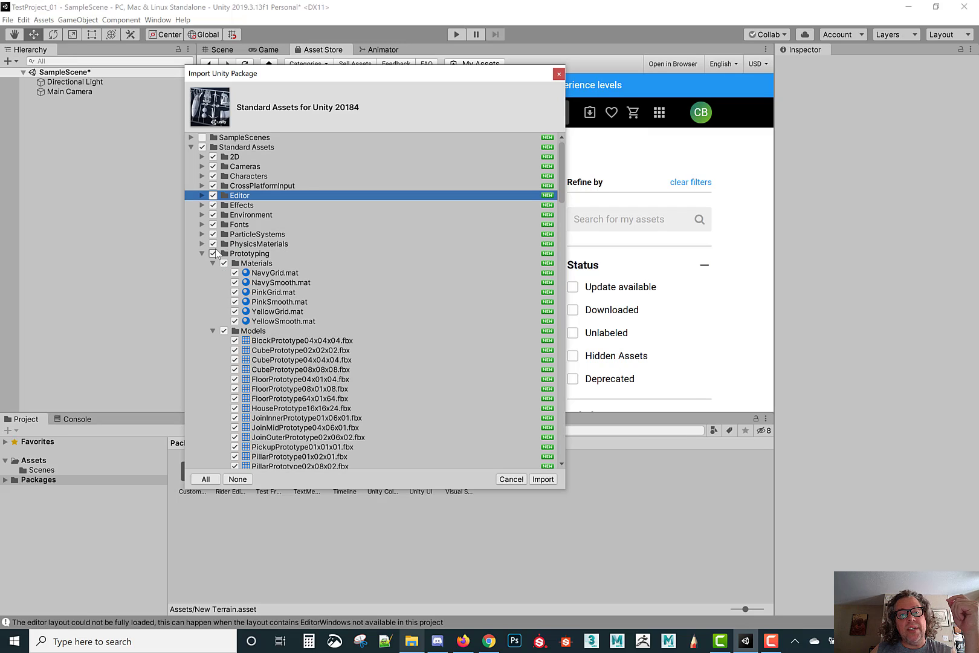
click(202, 253)
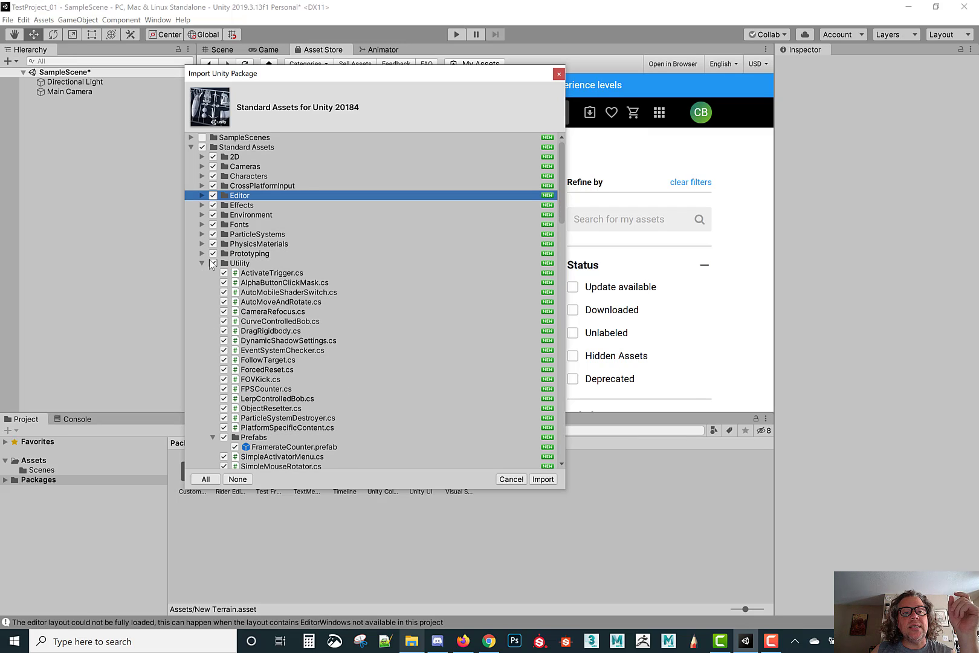
click(201, 264)
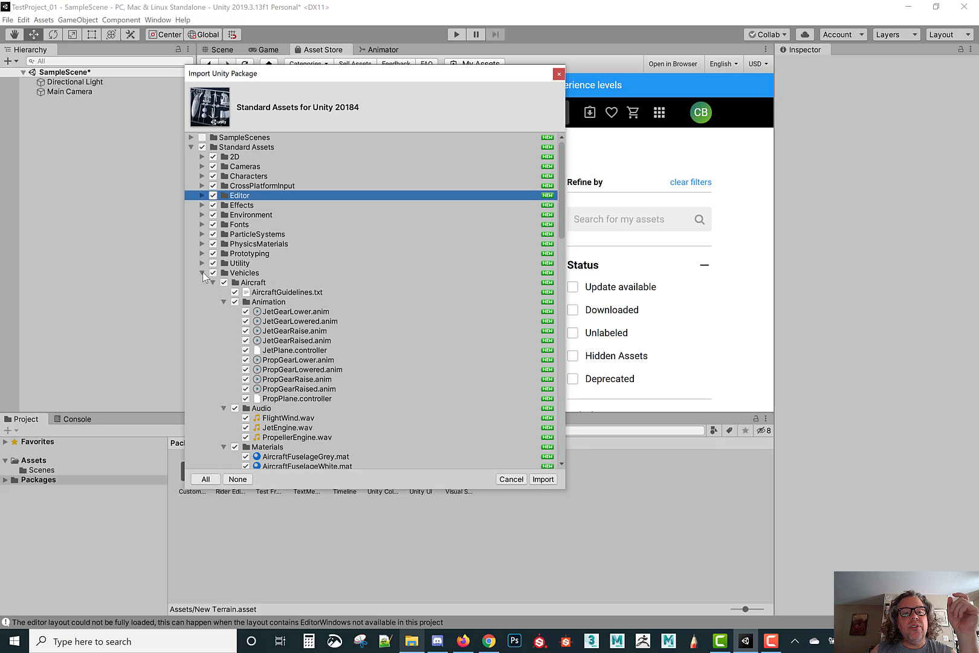
click(202, 273)
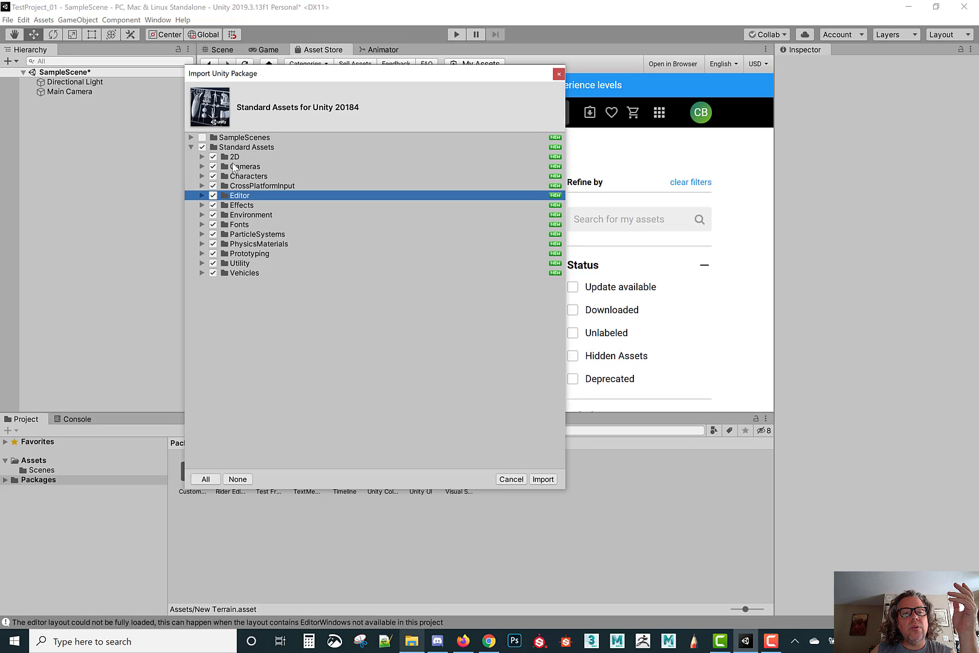
- Exclude the 2D, Cameras, Editor, Environment, Fonts, PhysicsMaterials, Prototyping and Vehicles folders from the import, keeping Utility included
click(233, 167)
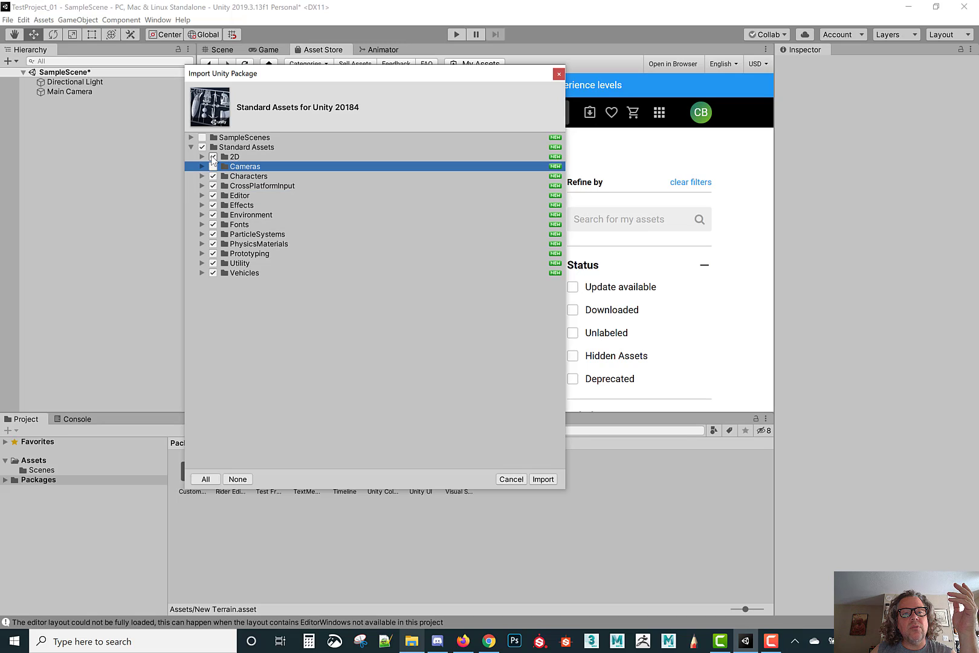
click(213, 157)
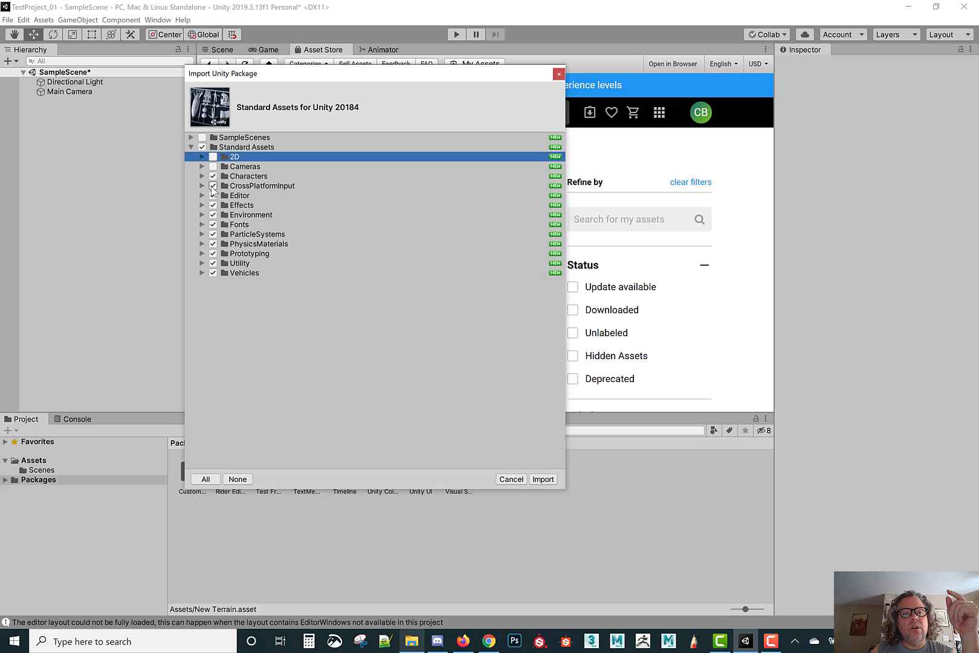
click(212, 195)
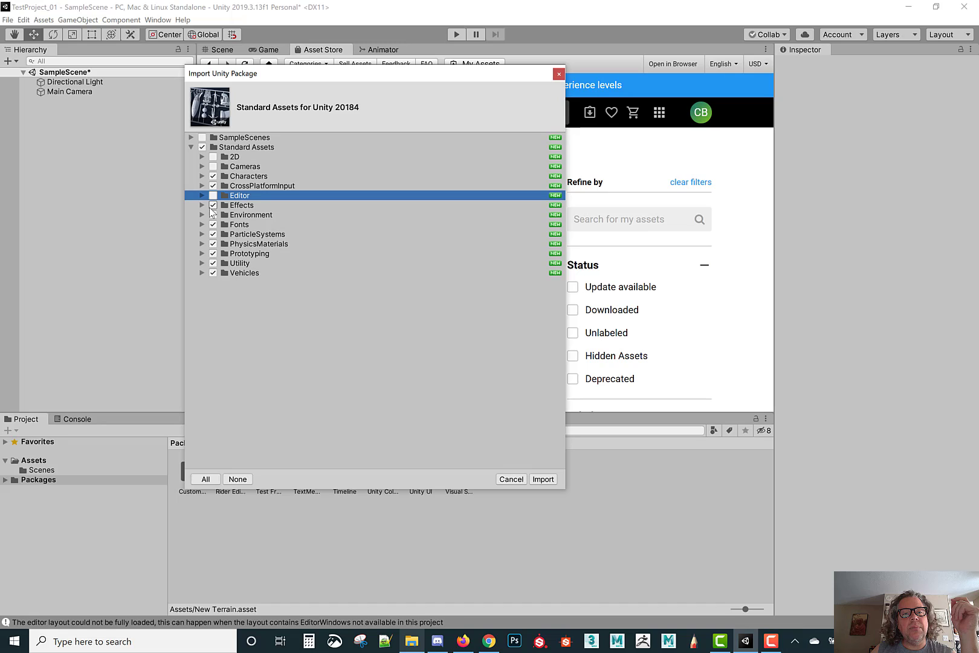
click(213, 214)
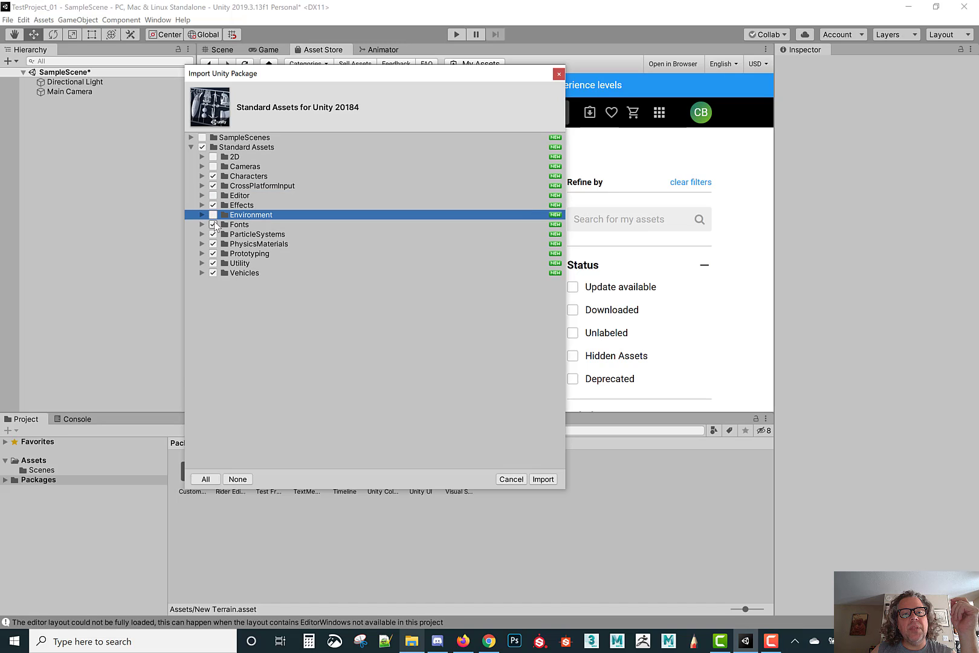
click(213, 225)
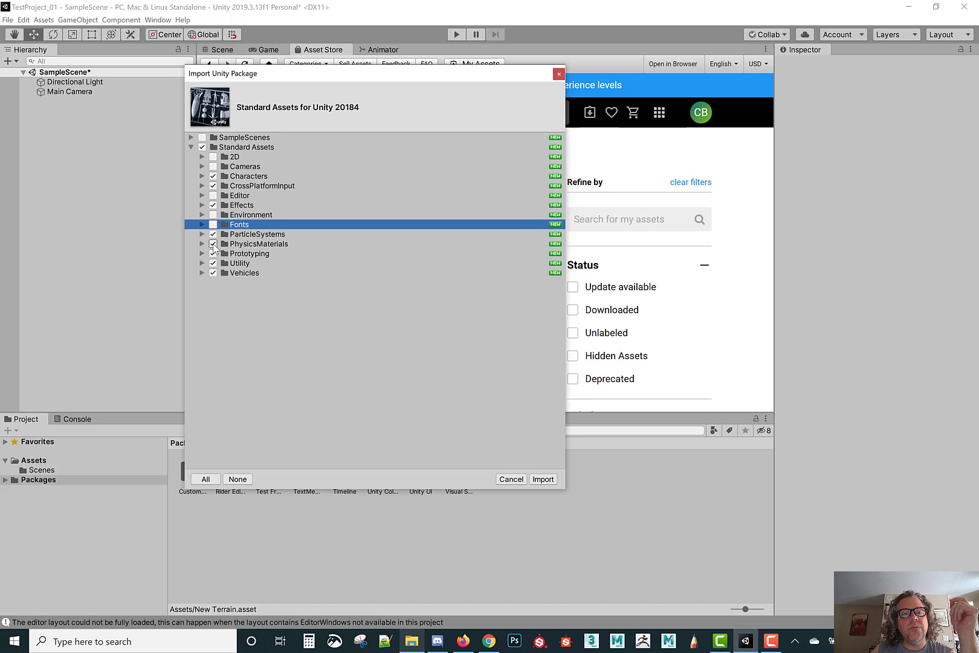
click(213, 243)
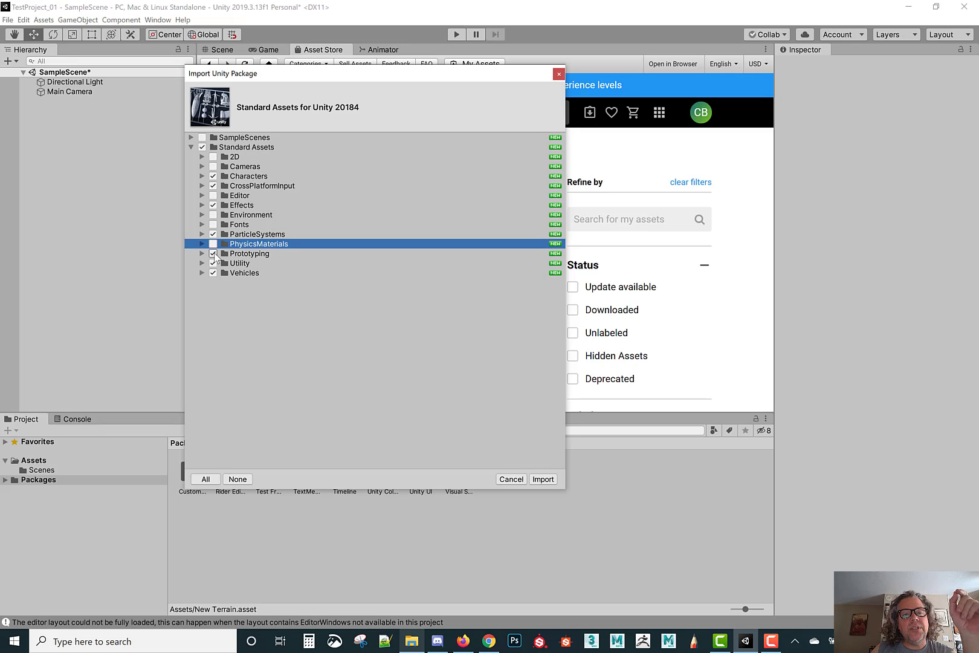
click(213, 254)
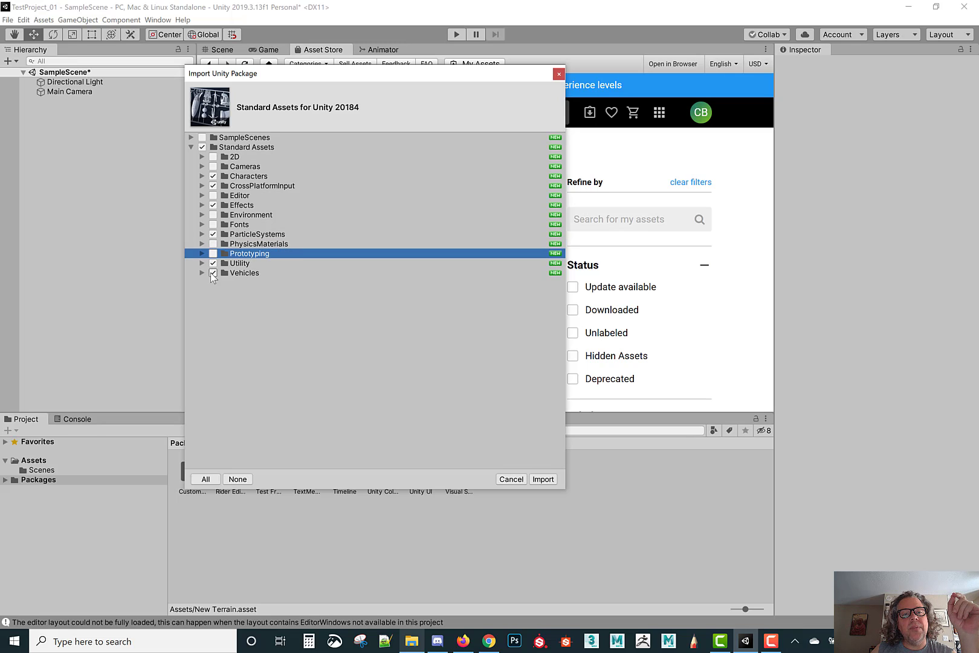
click(212, 273)
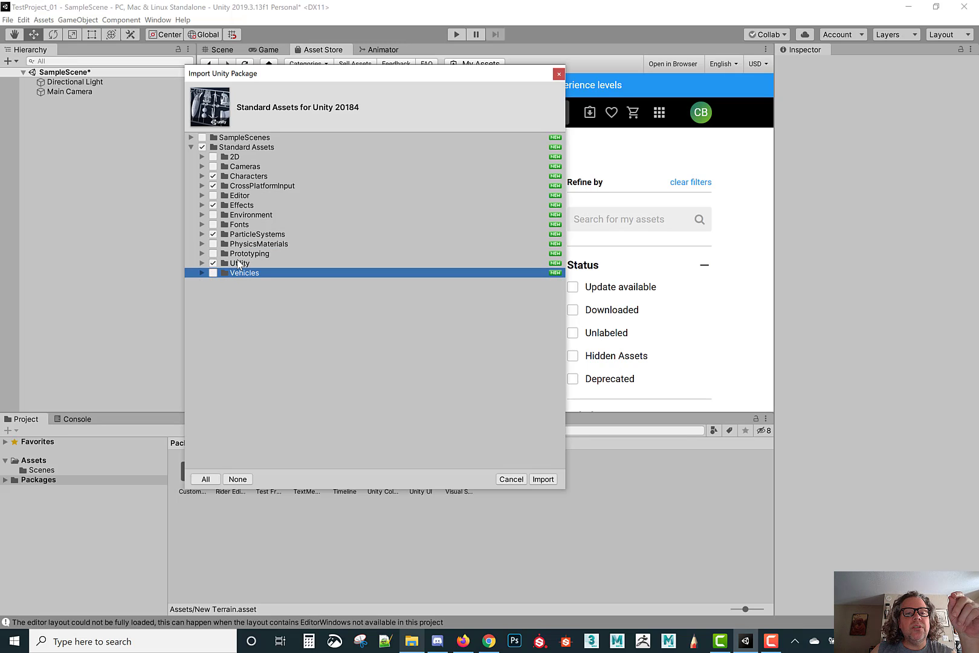
click(240, 263)
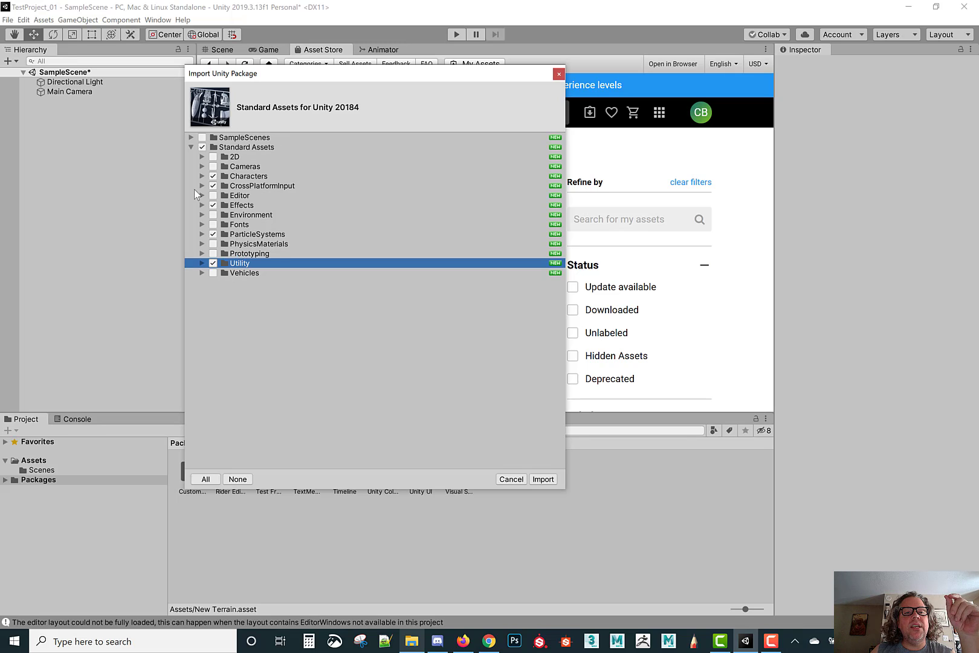
- Expand Characters with its subfolders collapsed, and exclude RollerBall and FirstPersonCharacter from the import
alt+click(201, 175)
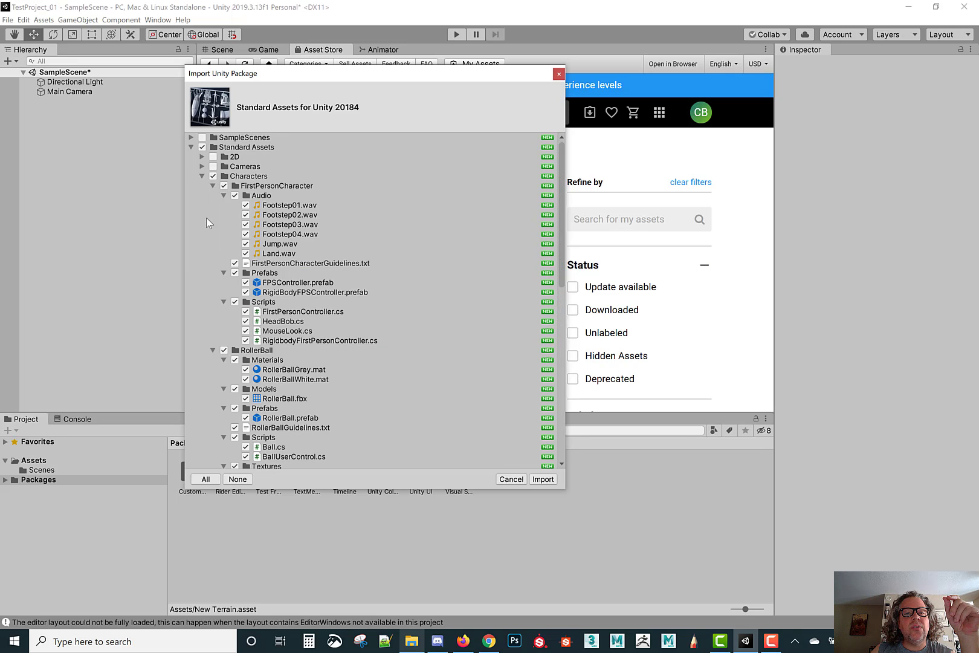
click(212, 186)
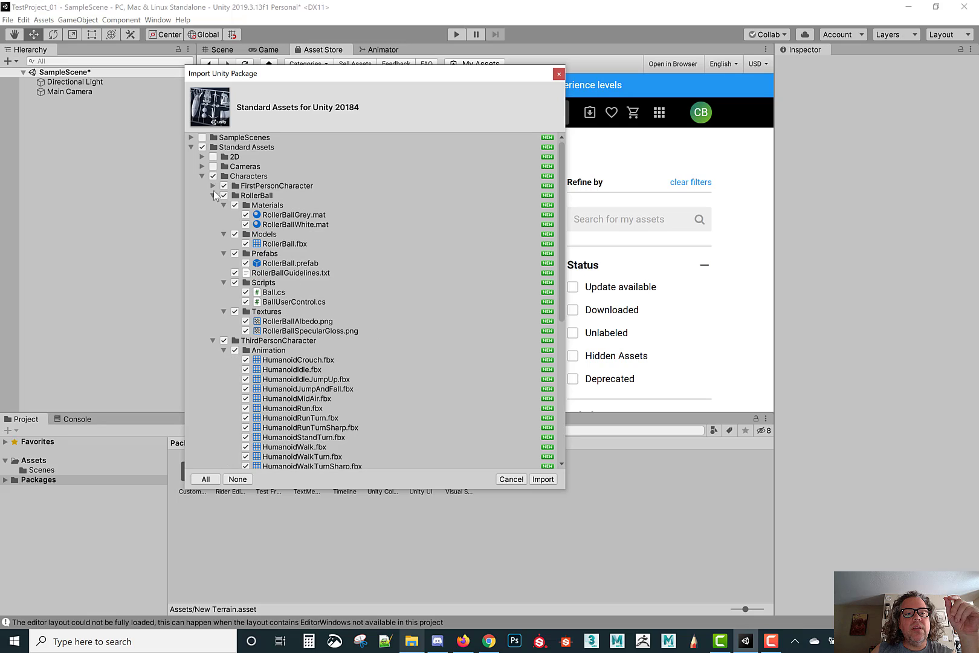
click(213, 195)
click(213, 205)
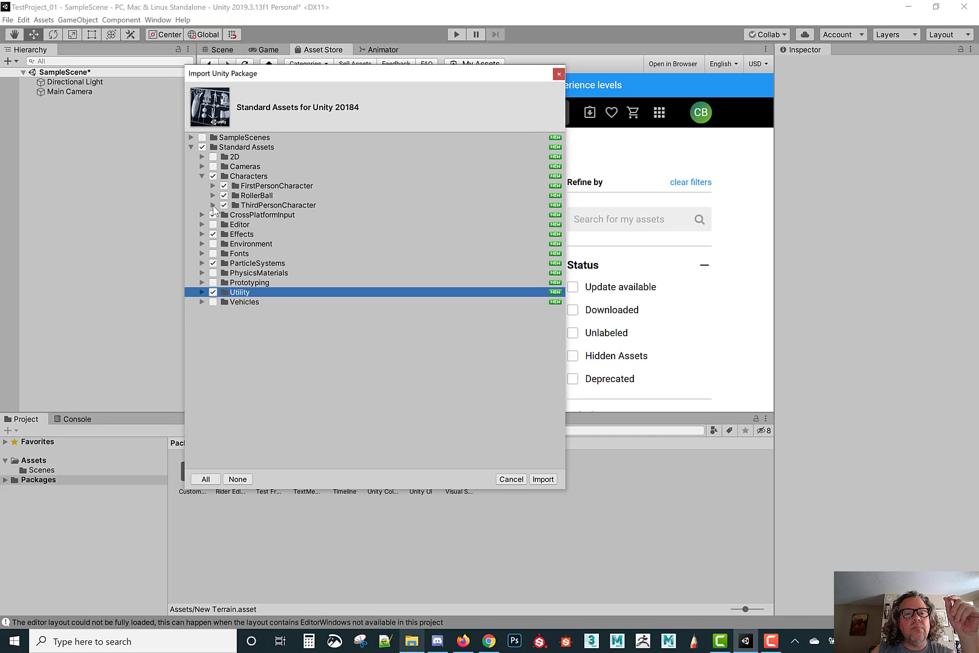
click(223, 195)
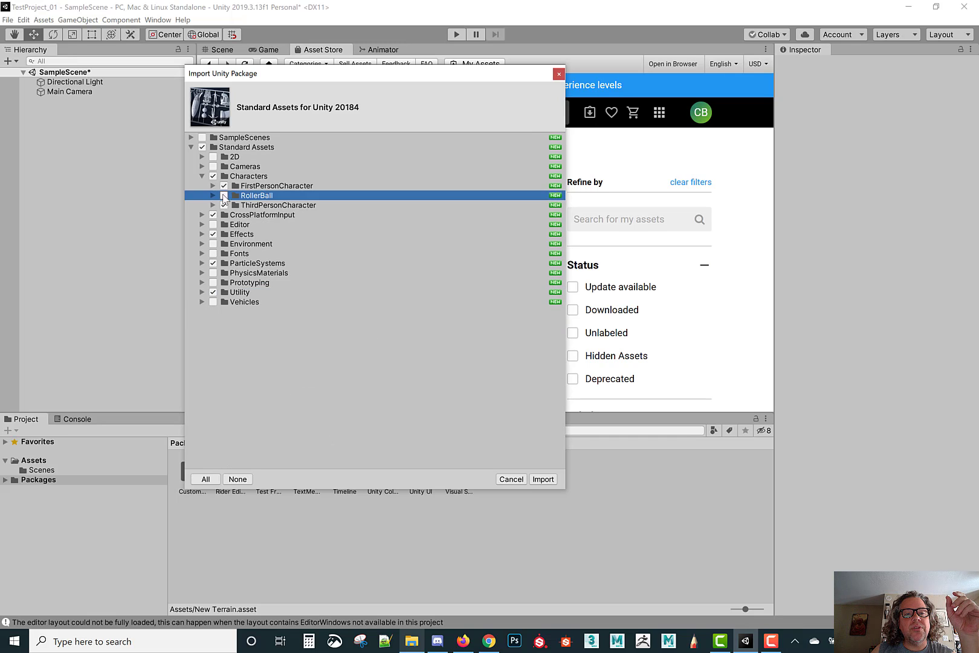
click(224, 186)
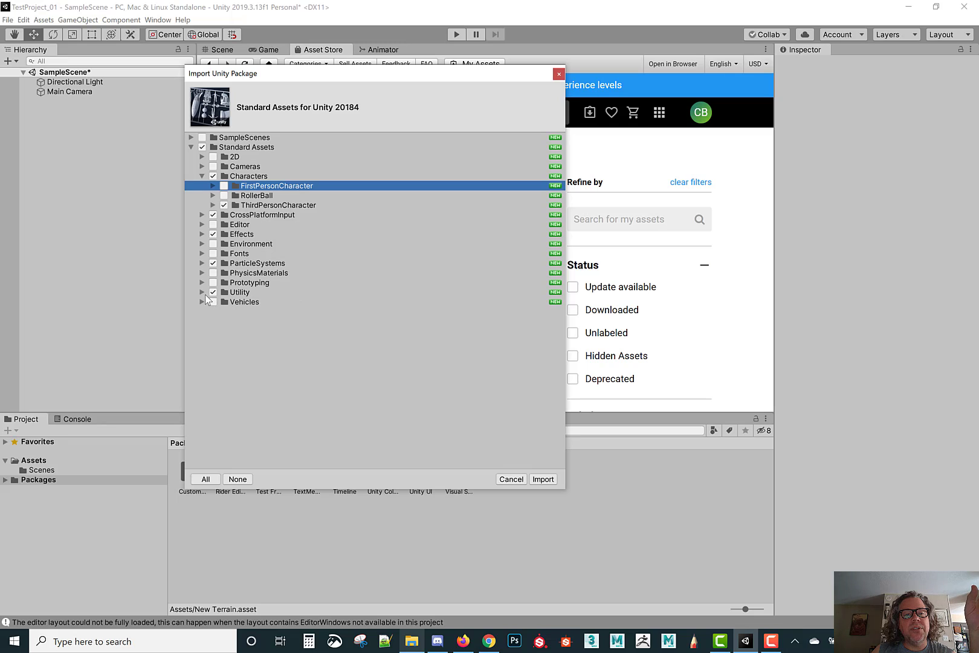
- Examine the contents of the Utility and Effects folders in the import list, leaving both folders collapsed
click(202, 292)
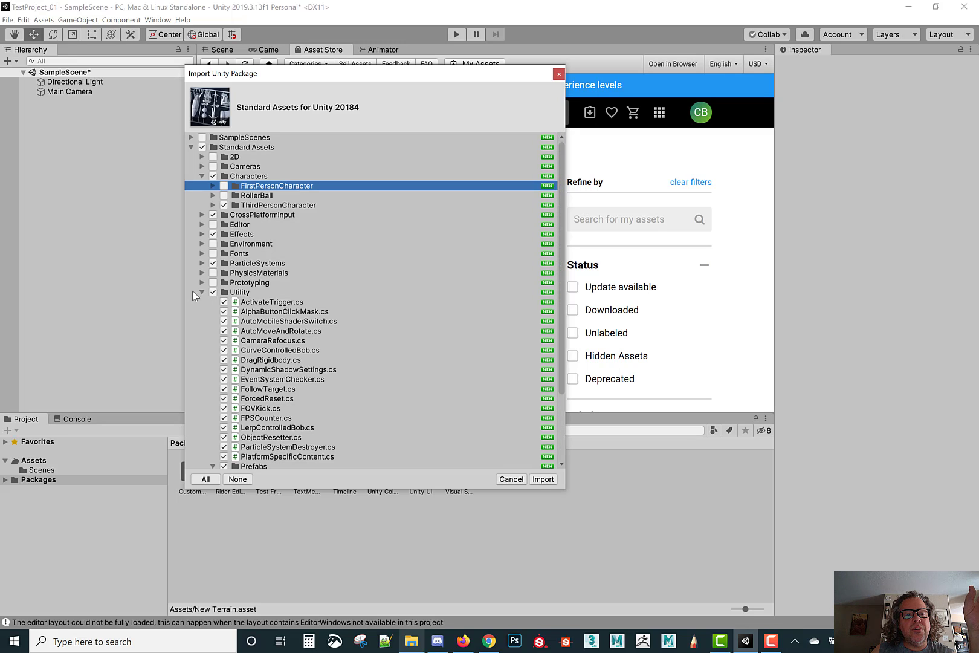
click(201, 293)
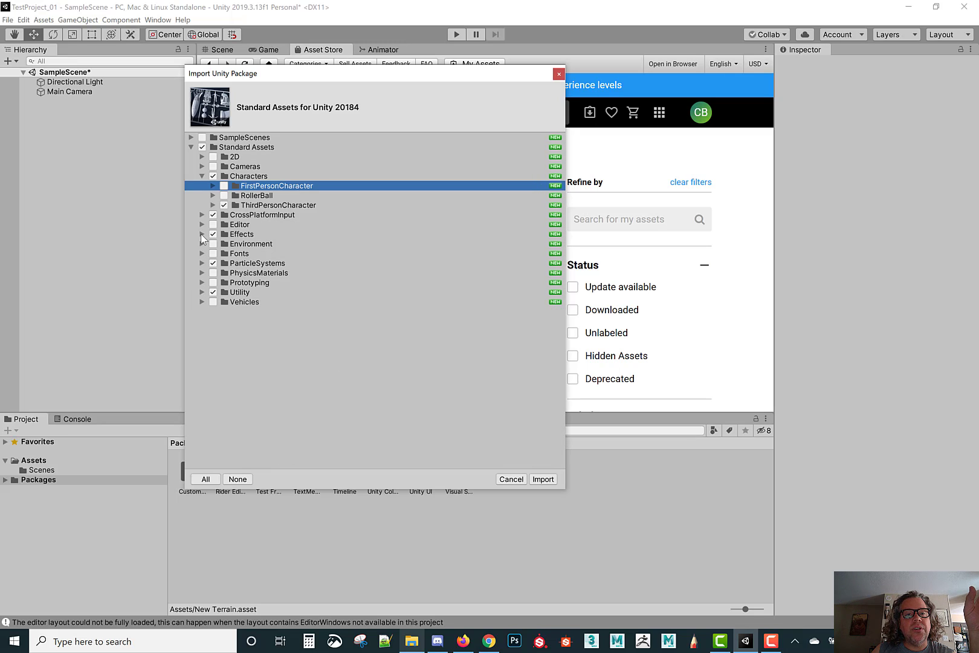
click(202, 235)
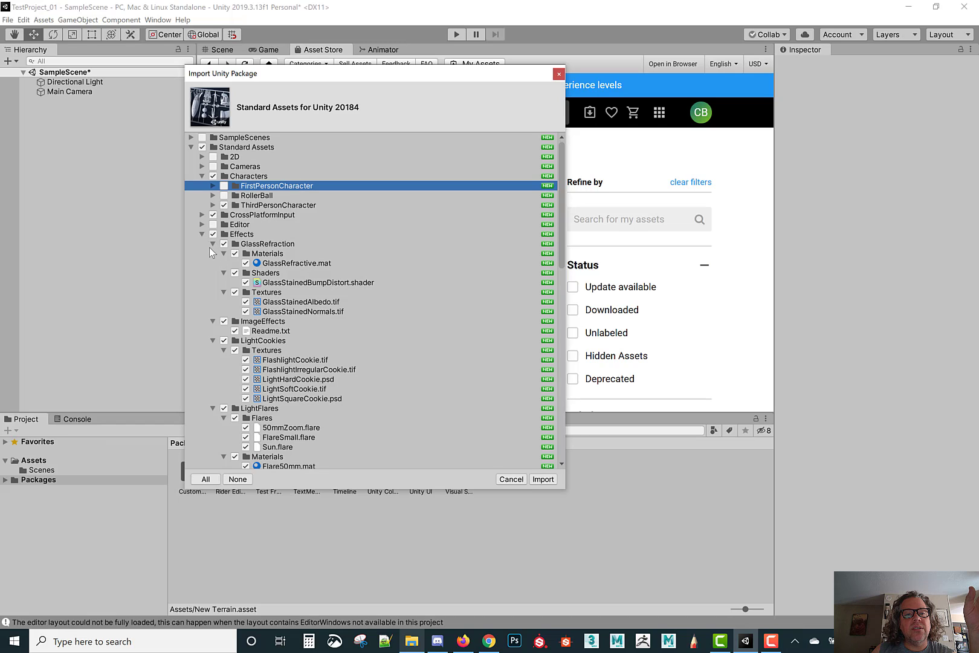
click(223, 253)
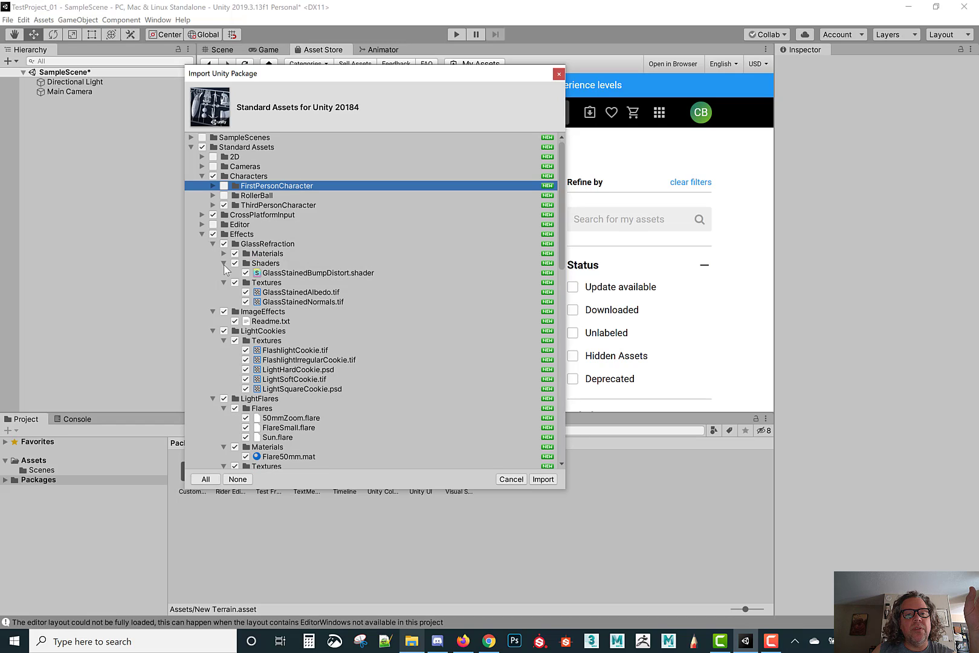
click(224, 263)
click(223, 272)
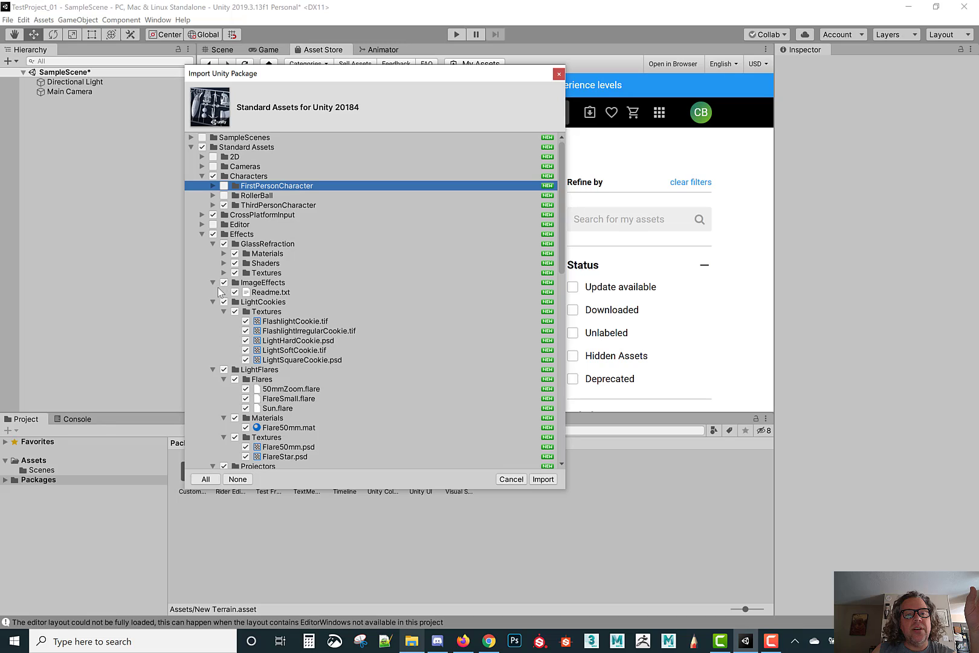
click(213, 283)
click(213, 292)
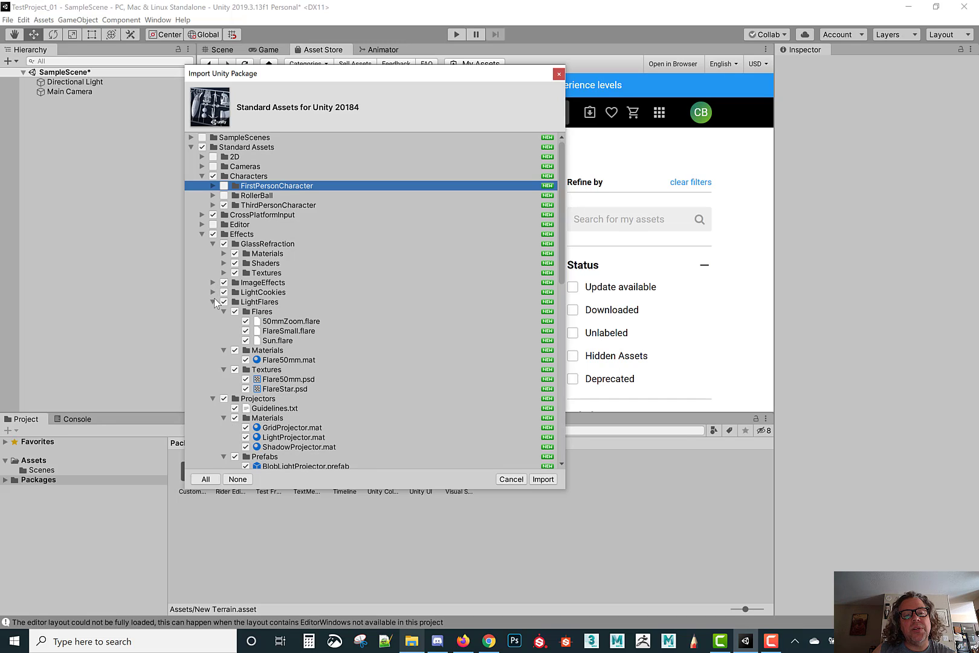
click(213, 301)
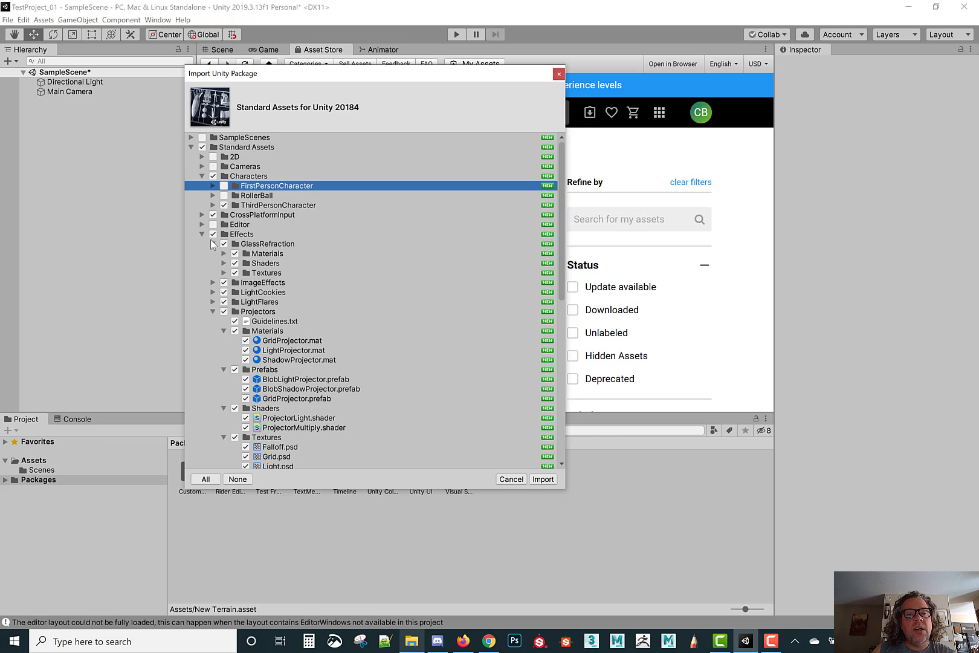
click(213, 244)
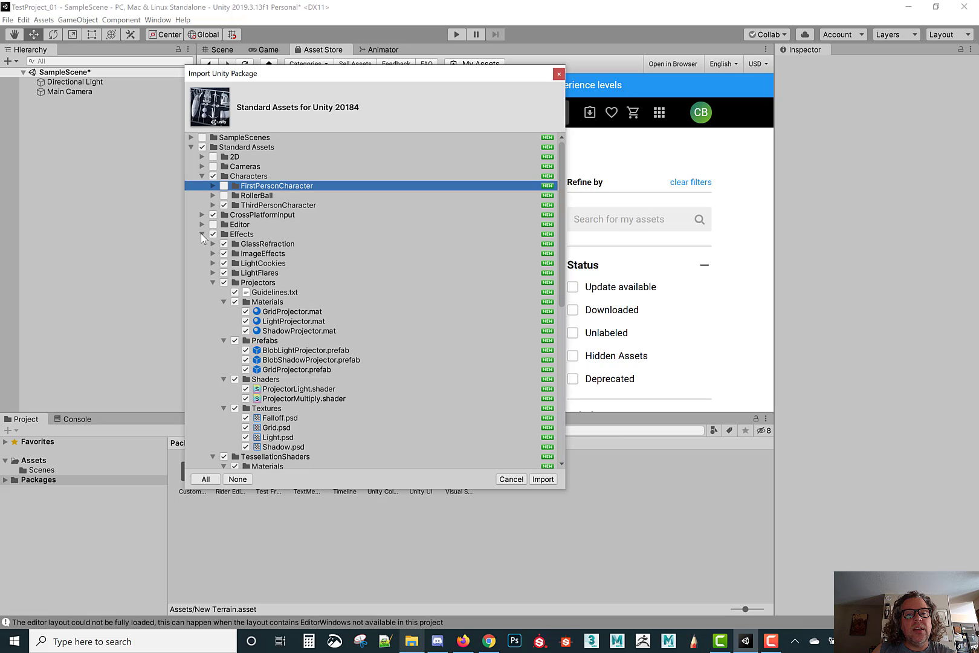
click(201, 233)
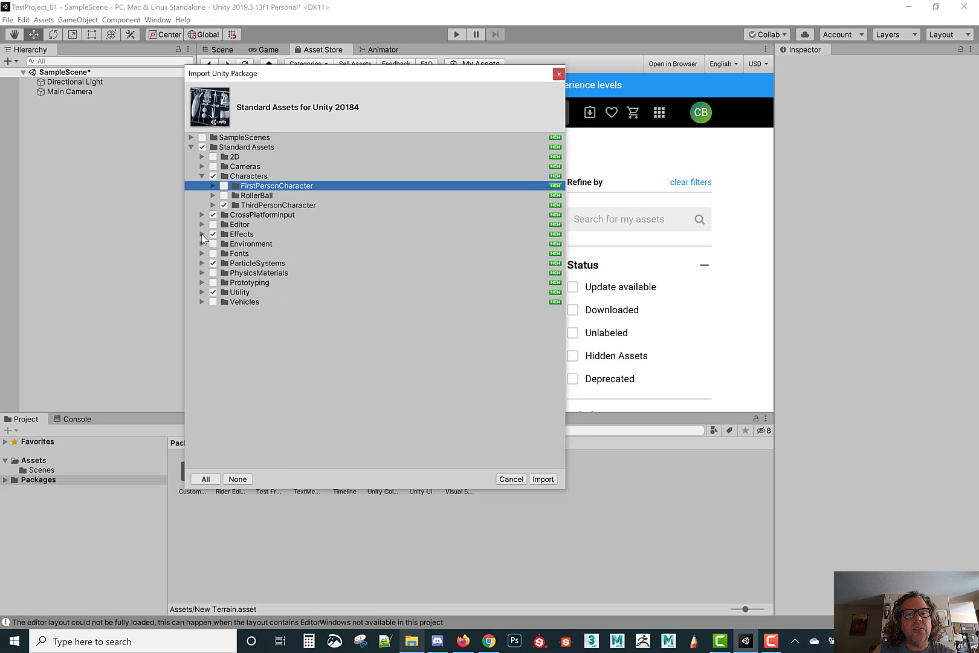
- Import the selected Standard Assets folders into the project
click(543, 479)
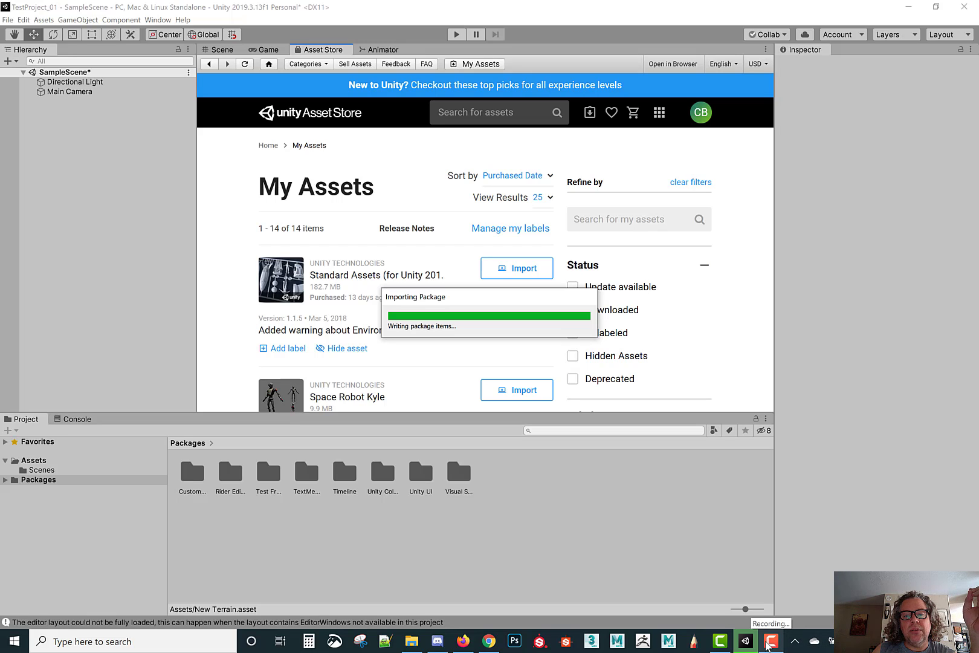
click(769, 642)
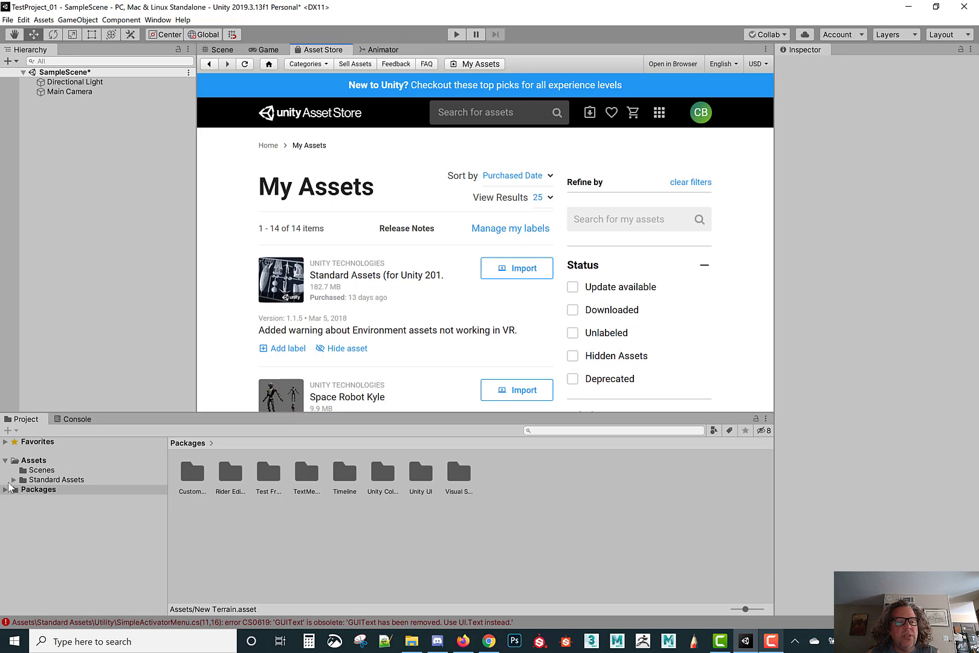
- Look through the imported Standard Assets folder, including Characters with ThirdPersonCharacter and the contents of ParticleSystems
click(40, 461)
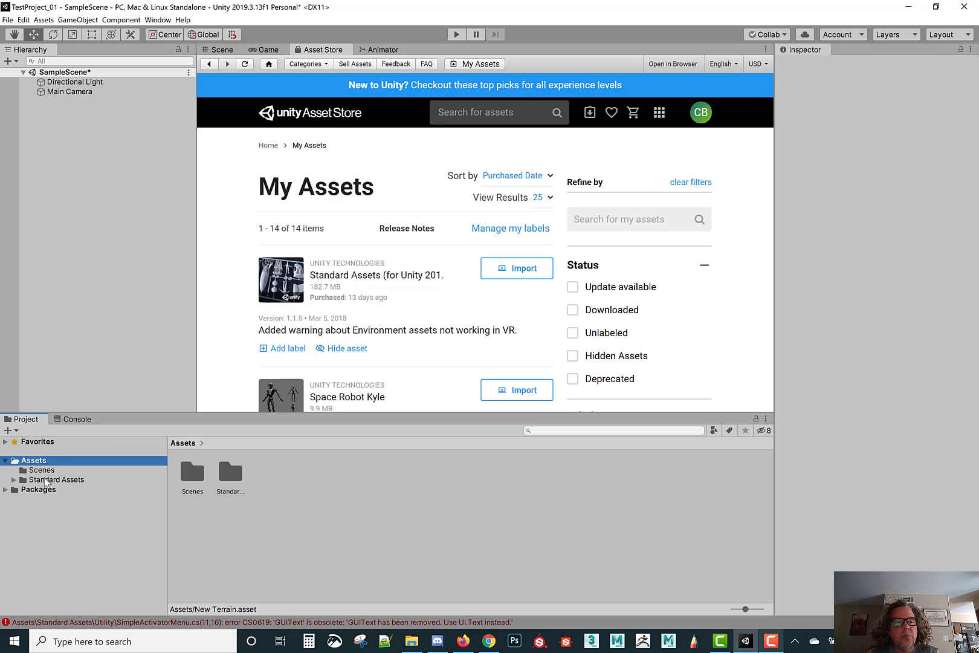
click(49, 479)
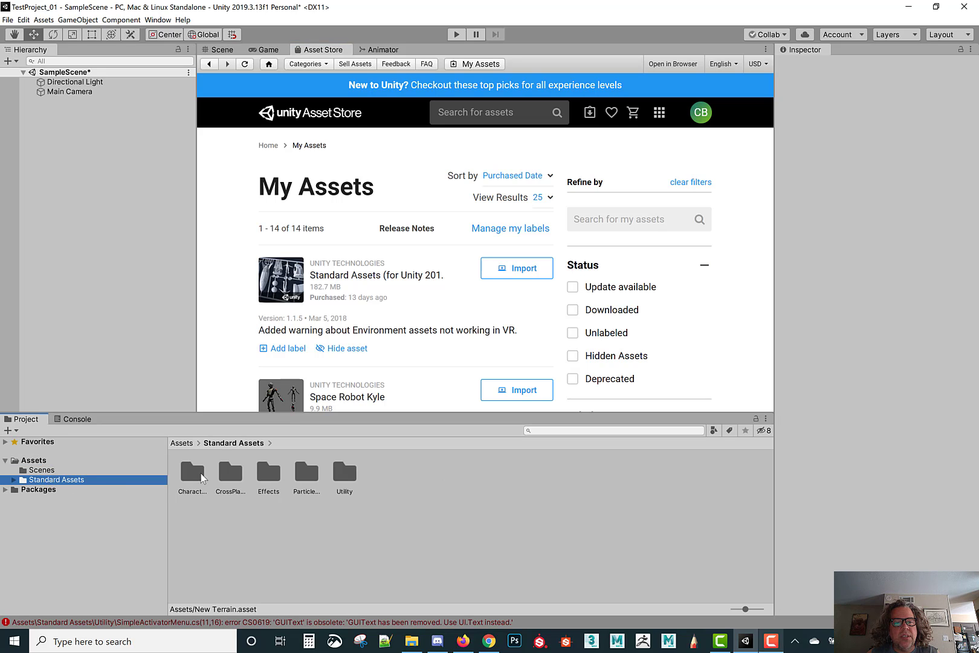
click(13, 480)
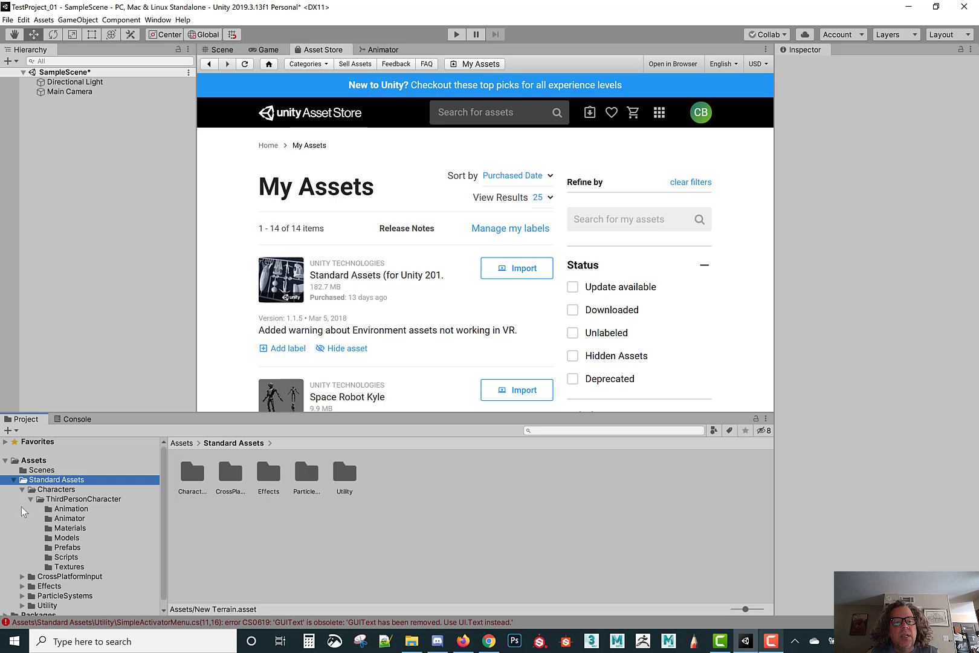
click(32, 499)
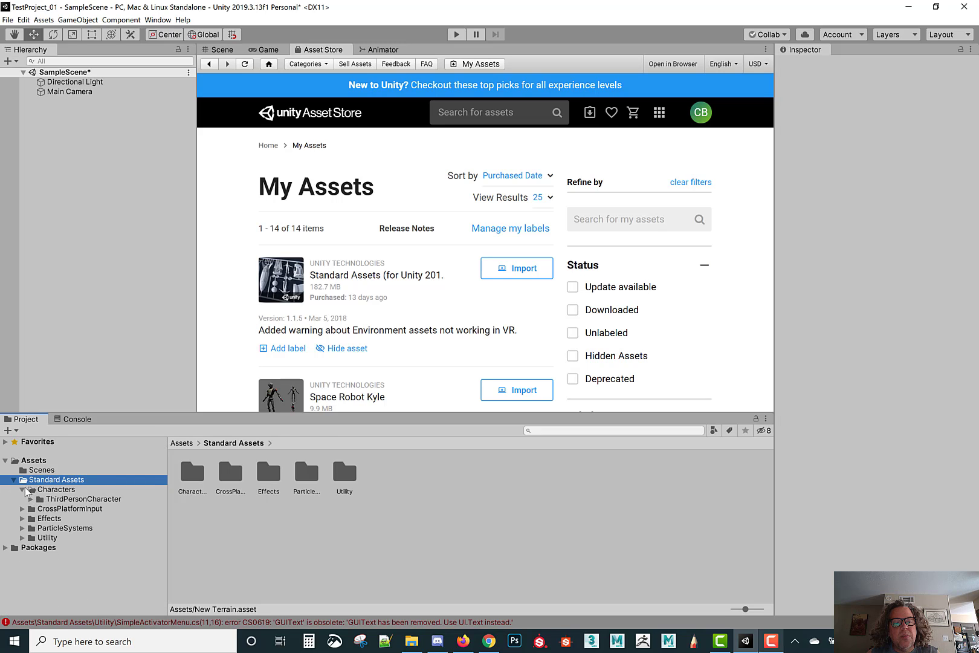
click(31, 489)
click(22, 489)
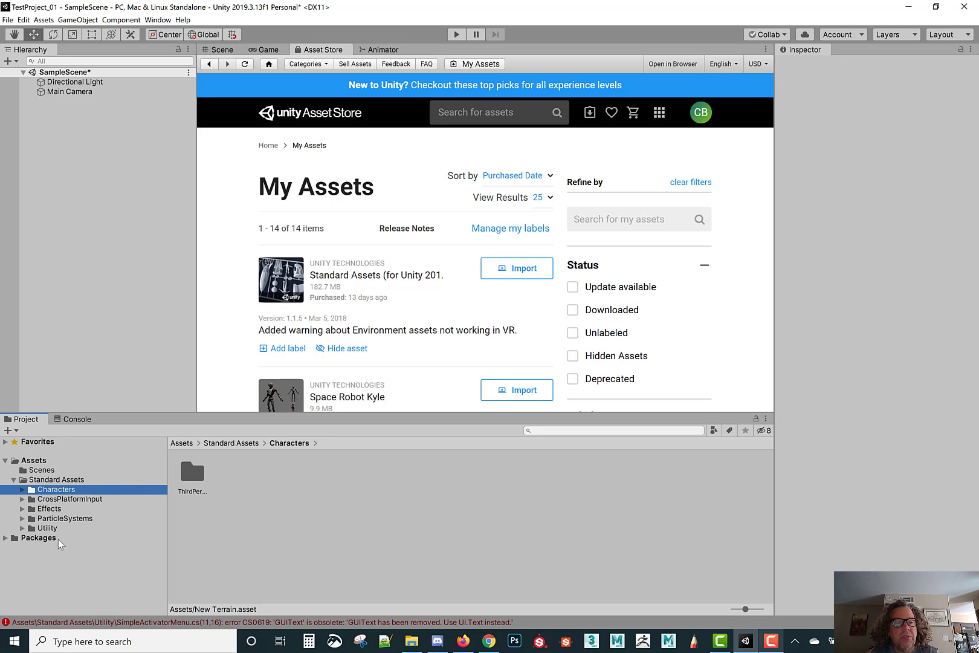
click(53, 519)
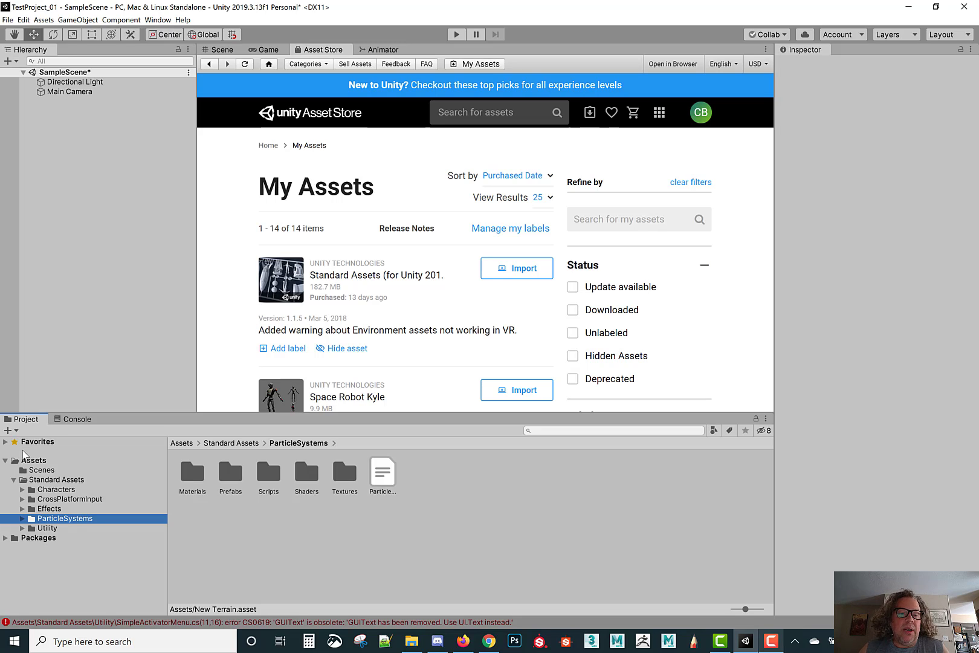
- Switch to the Scene view and add a 3D Terrain object to SampleScene
click(223, 49)
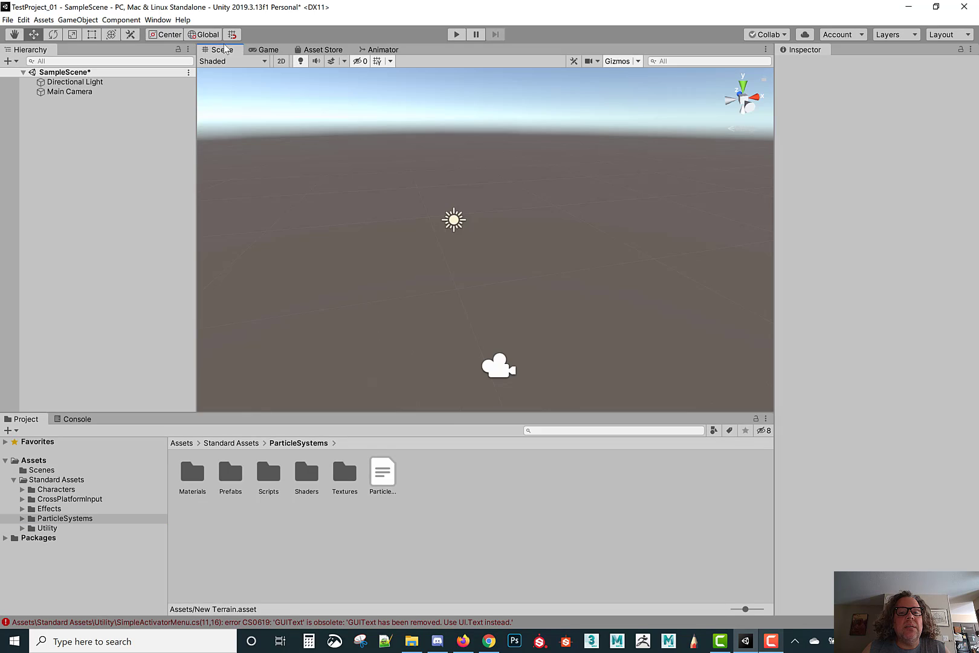
mouse_move(596, 267)
right_down()
mouse_move(554, 276)
mouse_move(583, 284)
right_up()
key(d)
key(s)
right_click(54, 162)
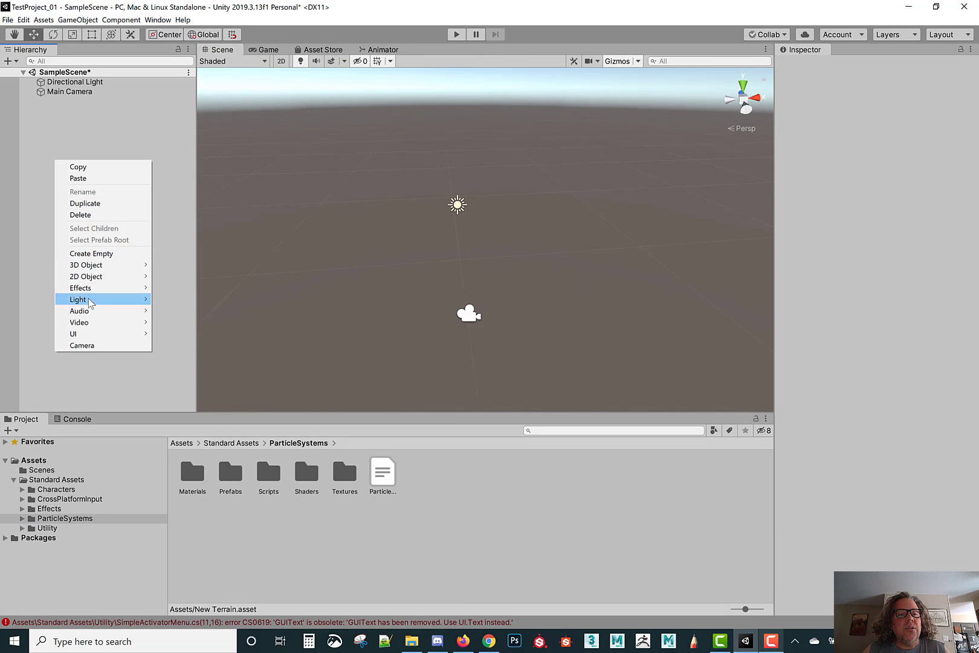
mouse_move(103, 266)
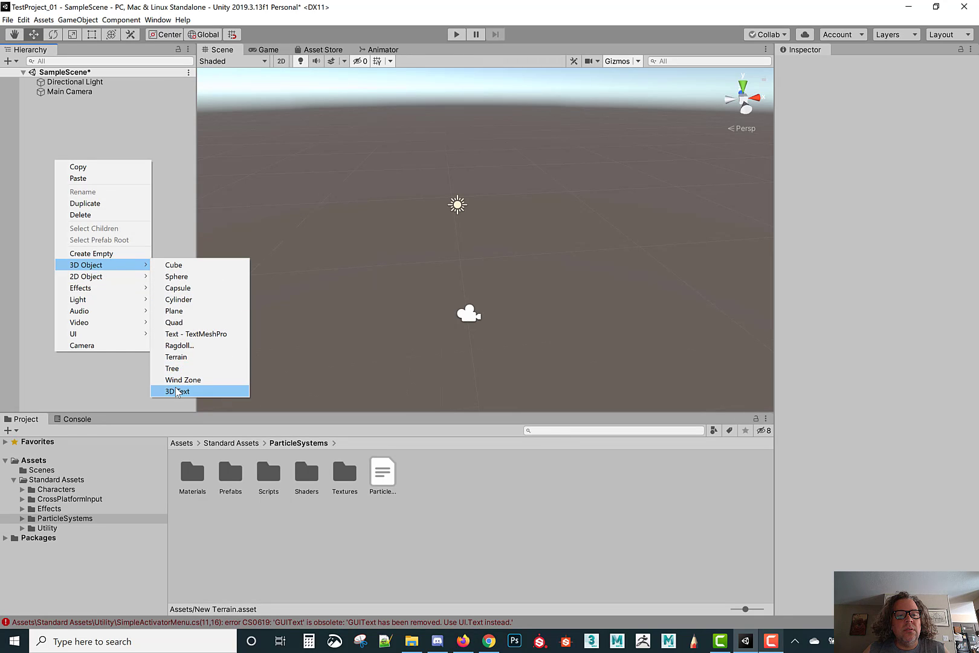
click(176, 357)
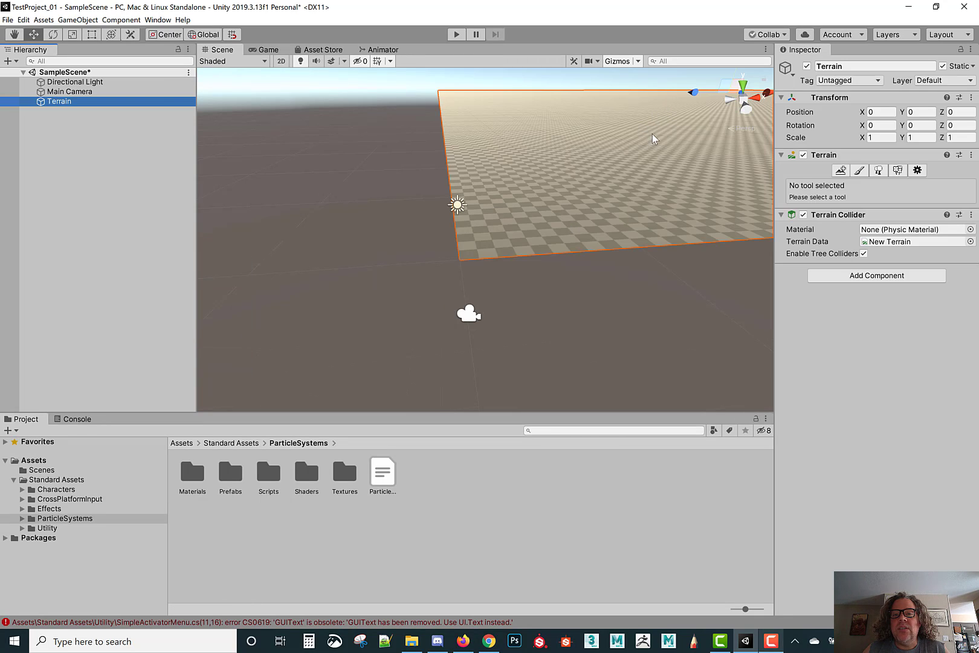
- Set the terrain's position to X -500 and Z -500 to center it on the world origin
right_drag(557, 190, 591, 203)
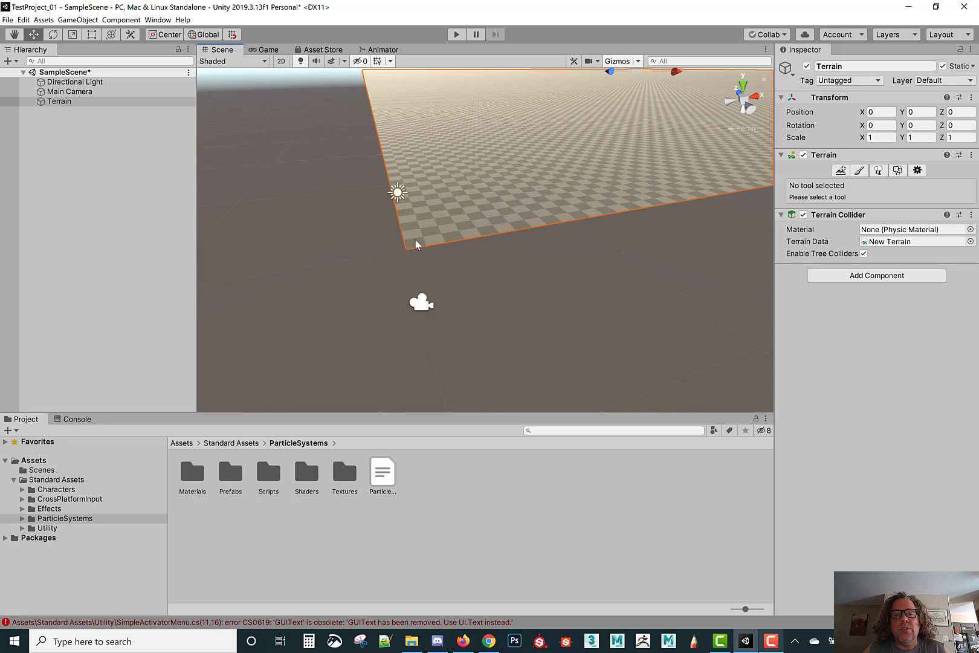
click(879, 112)
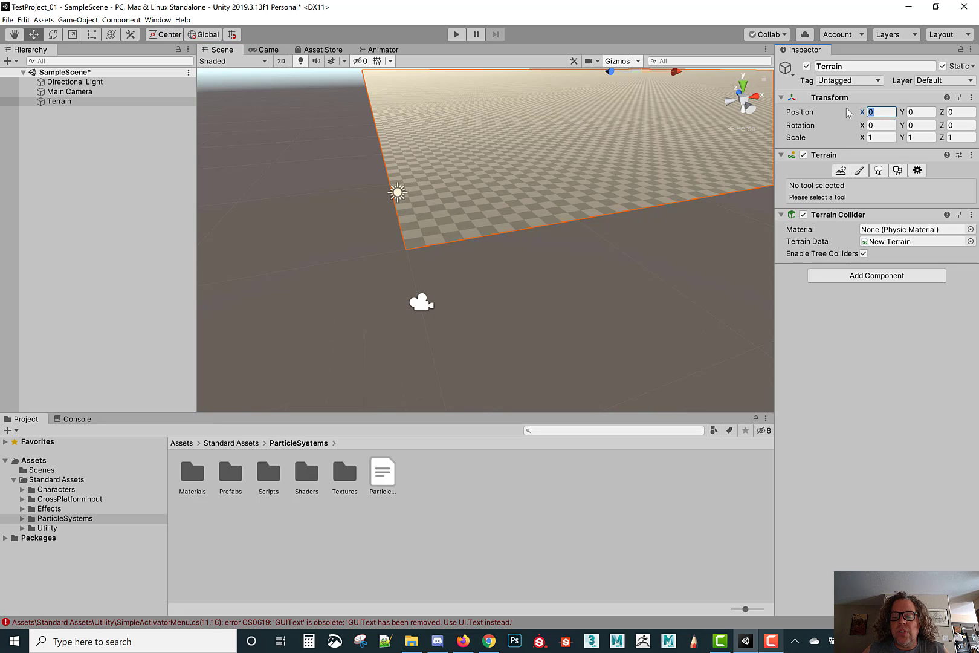
text(-5)
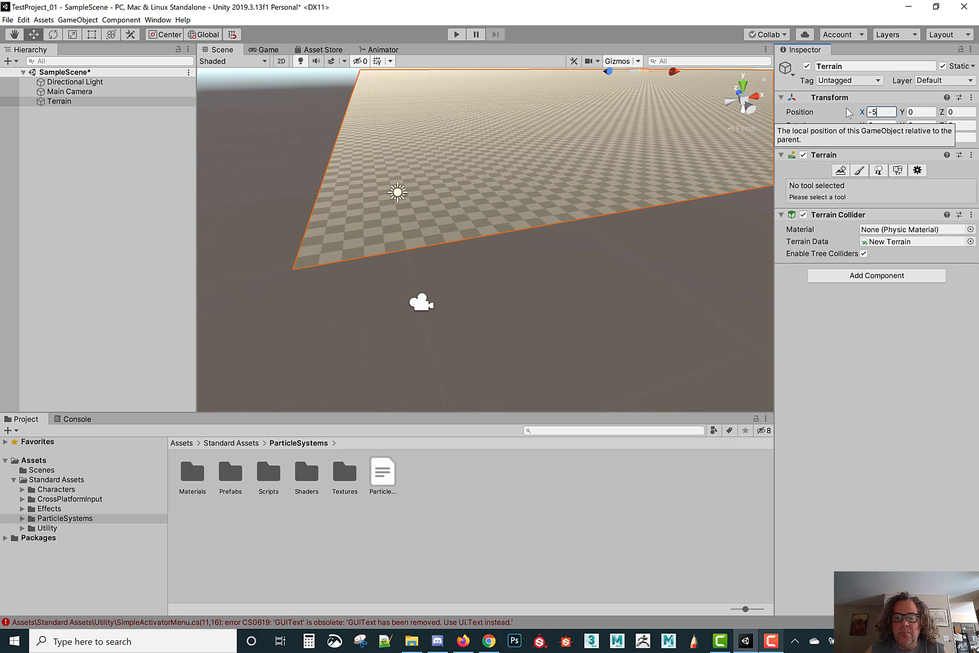
text(00)
key(Tab)
key(Tab)
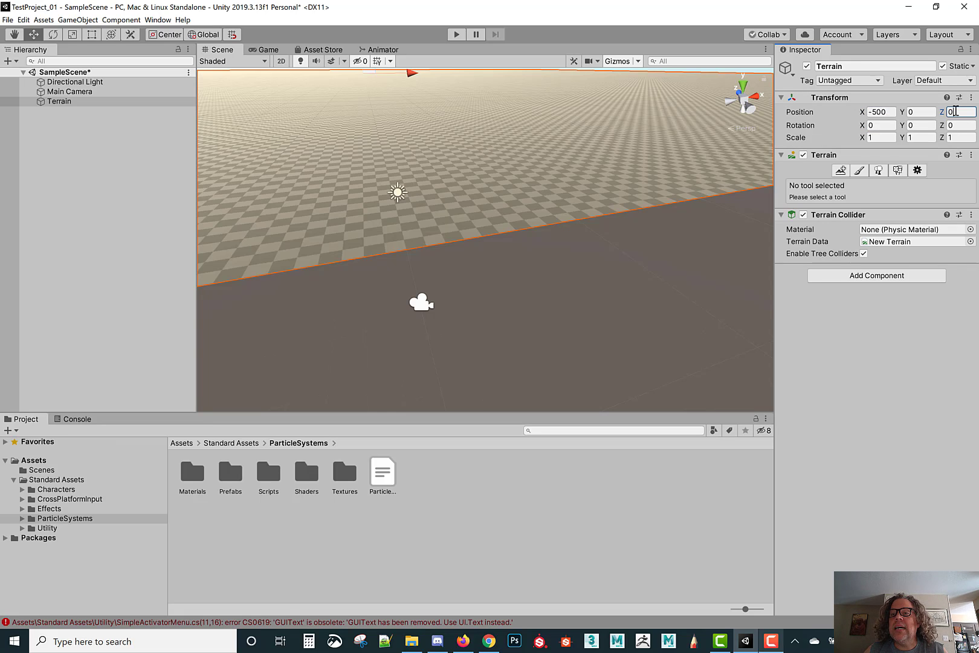
text(-500)
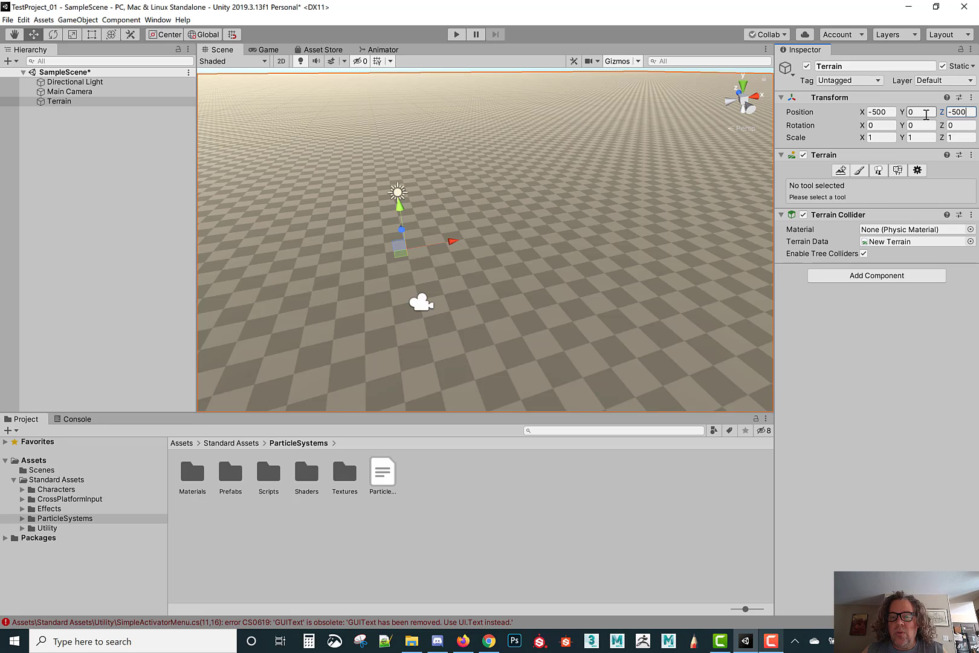
- Select the Main Camera in the scene and inspect its placement over the terrain
right_drag(445, 215, 507, 307)
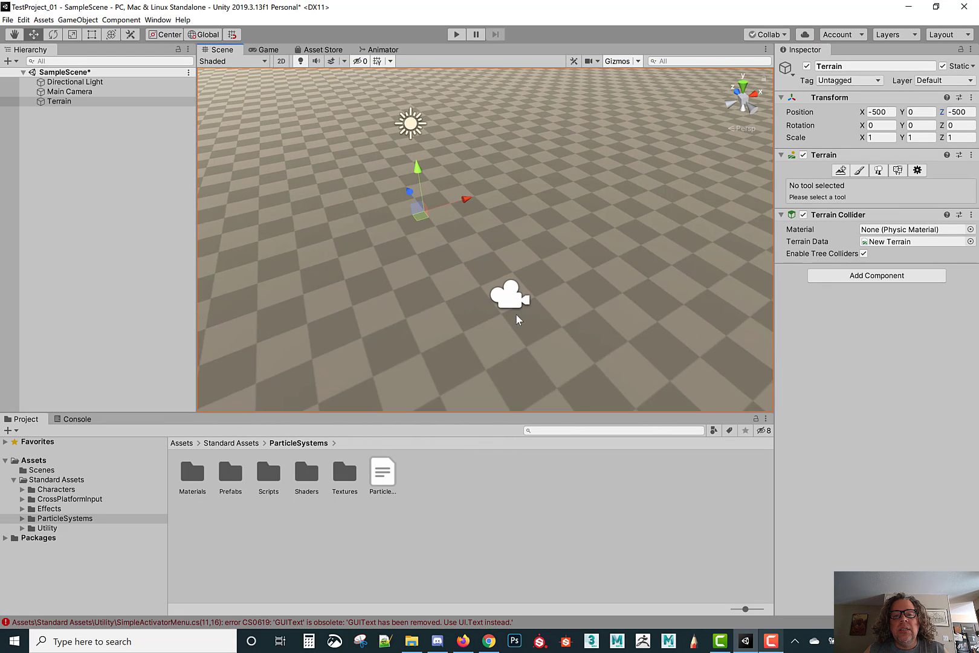
click(509, 306)
alt+drag(510, 306, 542, 264)
scroll(542, 264, down, 3)
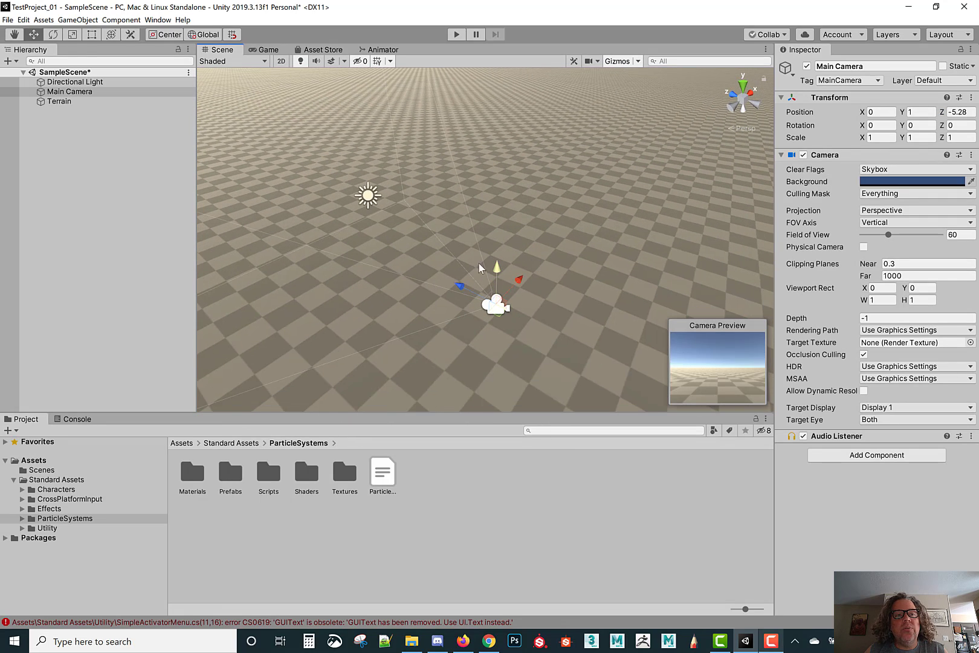
- Open the Prefabs folder of ThirdPersonCharacter under Standard Assets > Characters
click(24, 490)
click(22, 489)
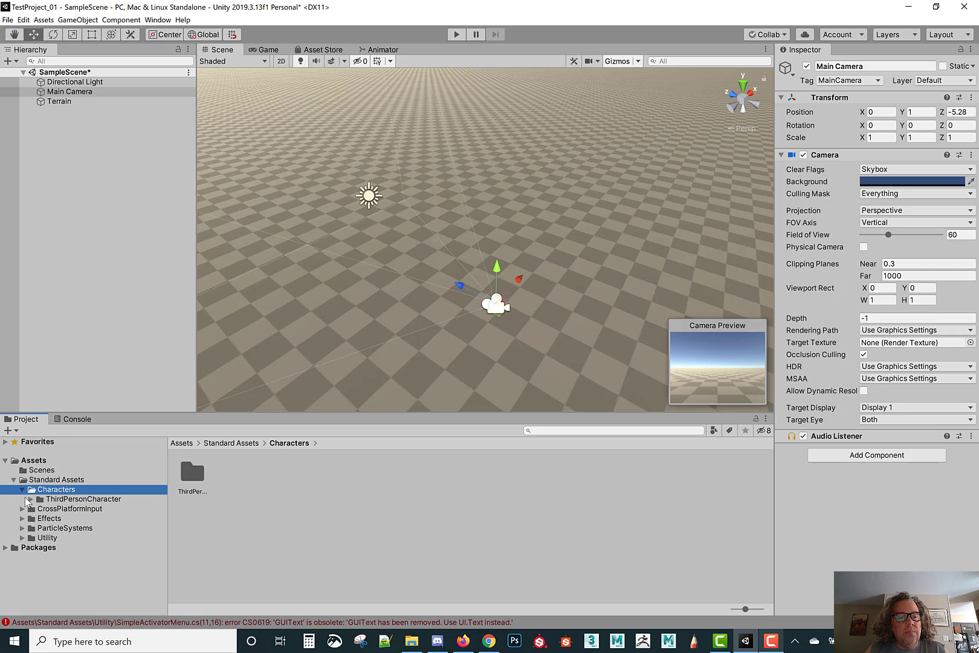
click(33, 499)
click(31, 500)
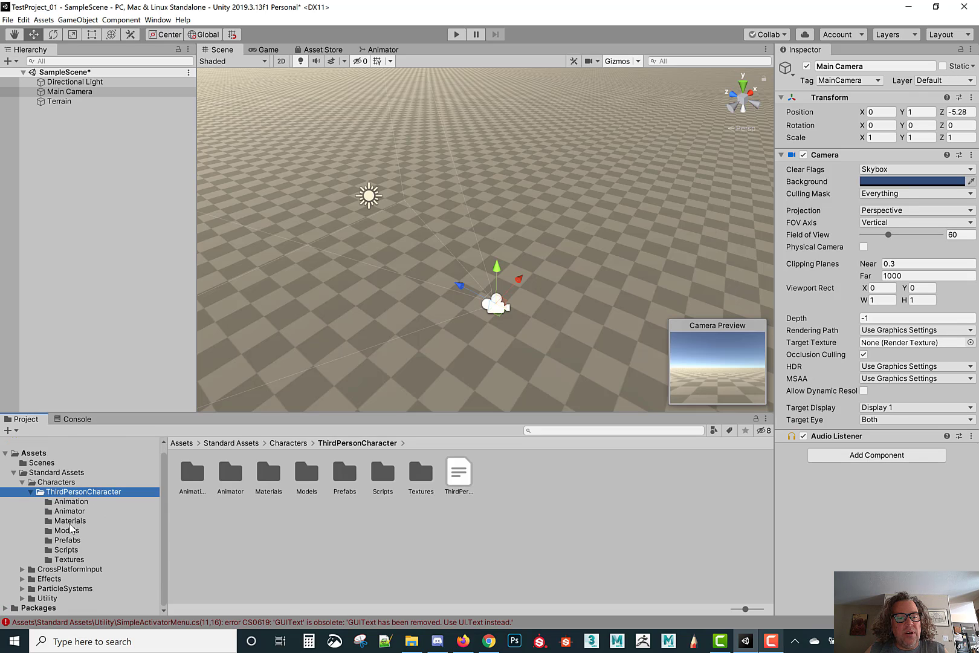
click(67, 540)
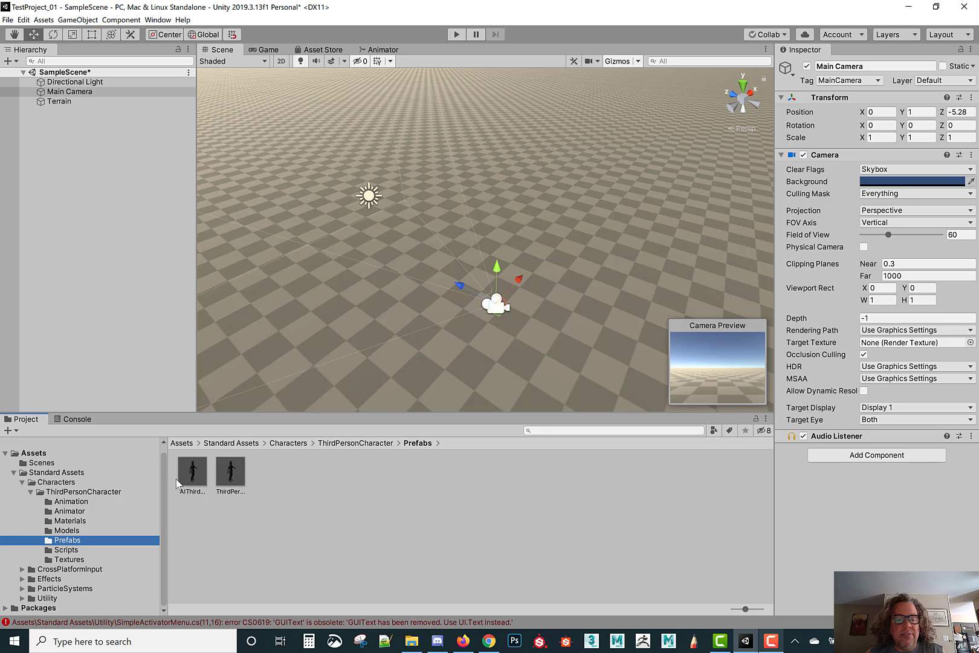
- Place the ThirdPersonController prefab in the scene near the camera, at about X 0.38, Y 4.77, Z -2.62
click(243, 491)
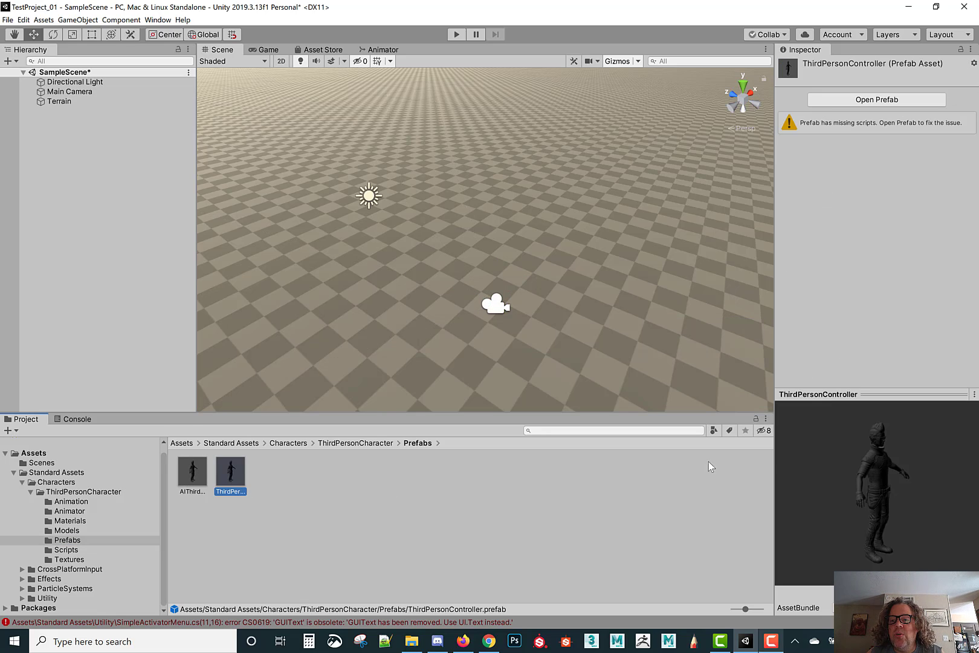
drag(230, 481, 439, 287)
mouse_move(438, 287)
right_down()
mouse_move(382, 292)
mouse_move(448, 285)
right_up()
key(w)
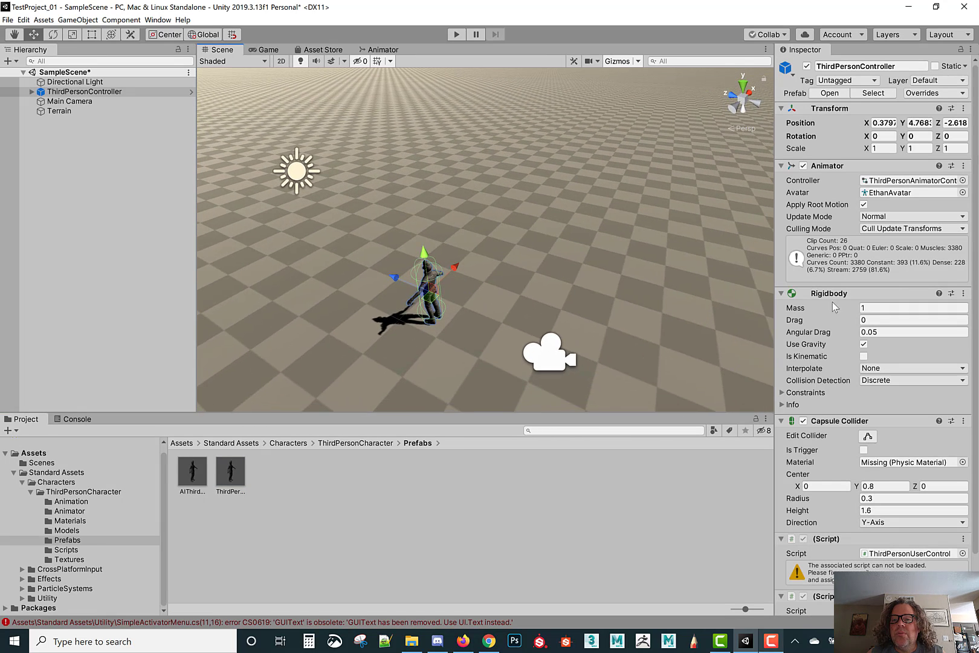
- Collapse the Rigidbody and Capsule Collider components of the ThirdPersonController
click(781, 294)
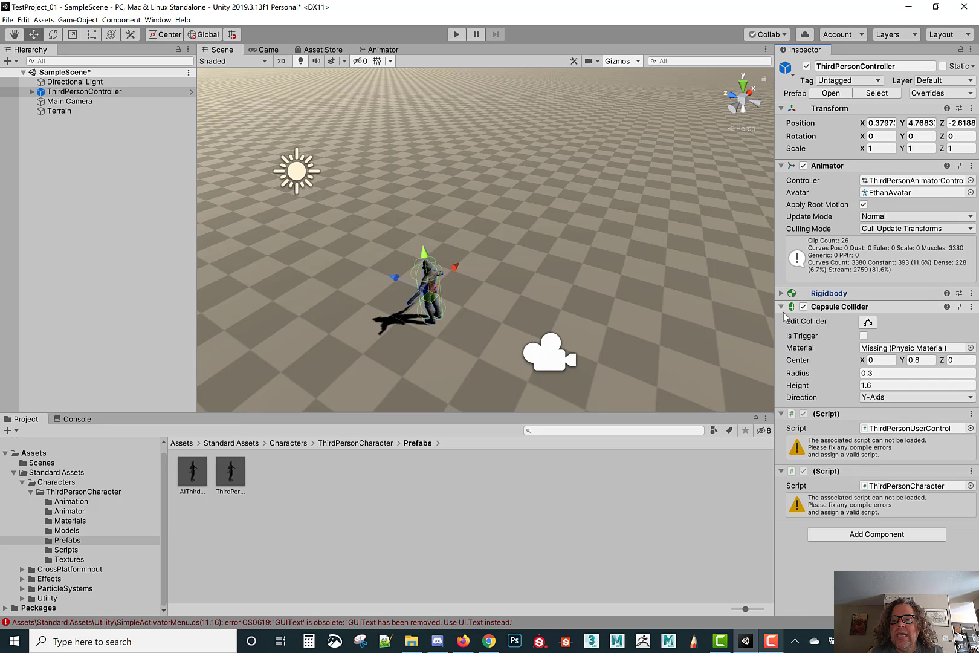
click(781, 307)
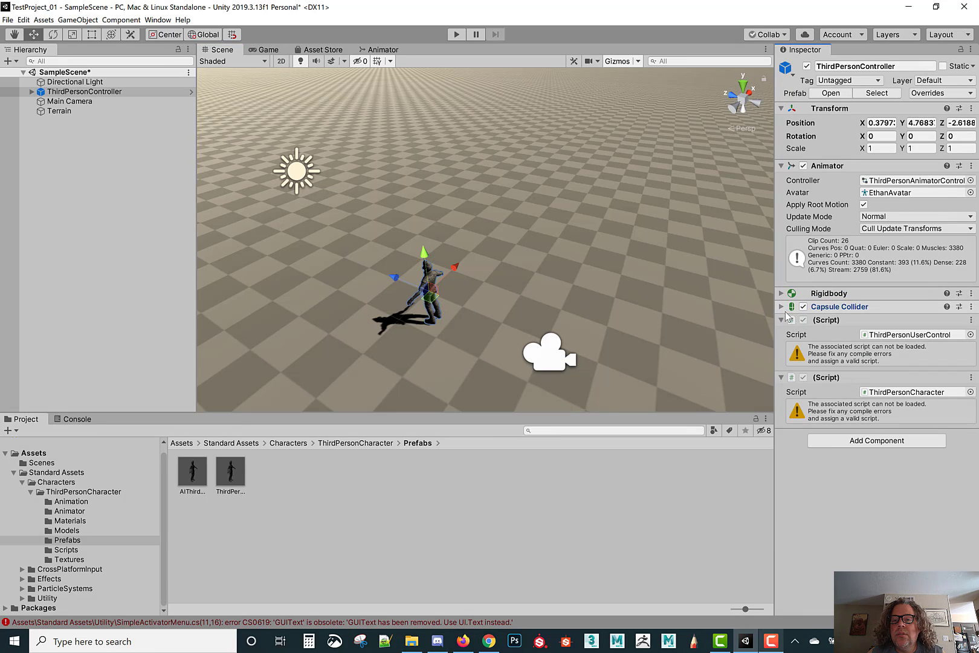
- Inspect the ThirdPersonUserControl and ThirdPersonCharacter script components of the ThirdPersonController and their warnings
click(839, 320)
click(911, 349)
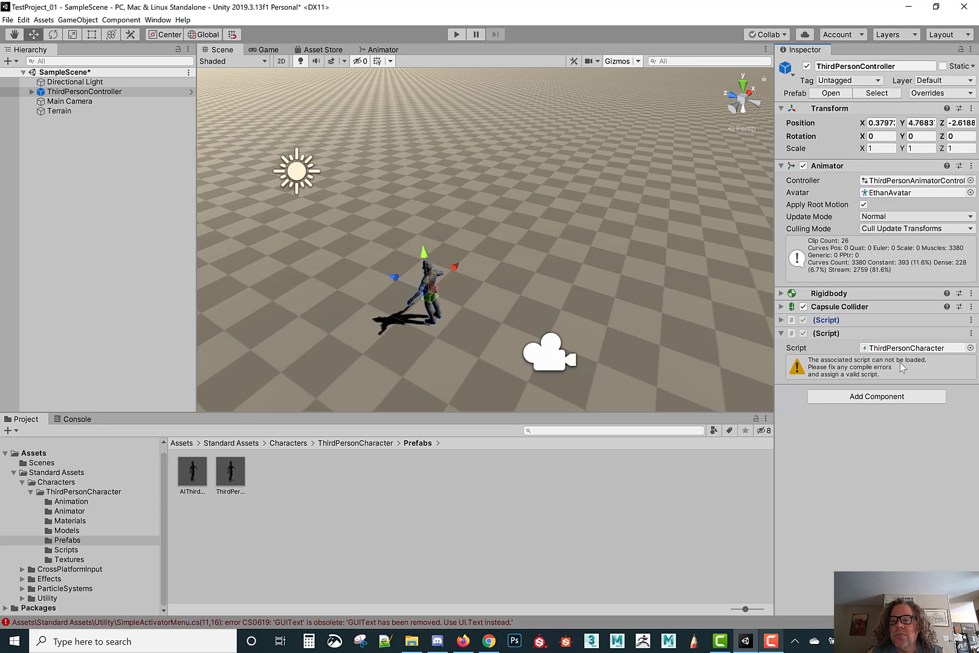
click(781, 320)
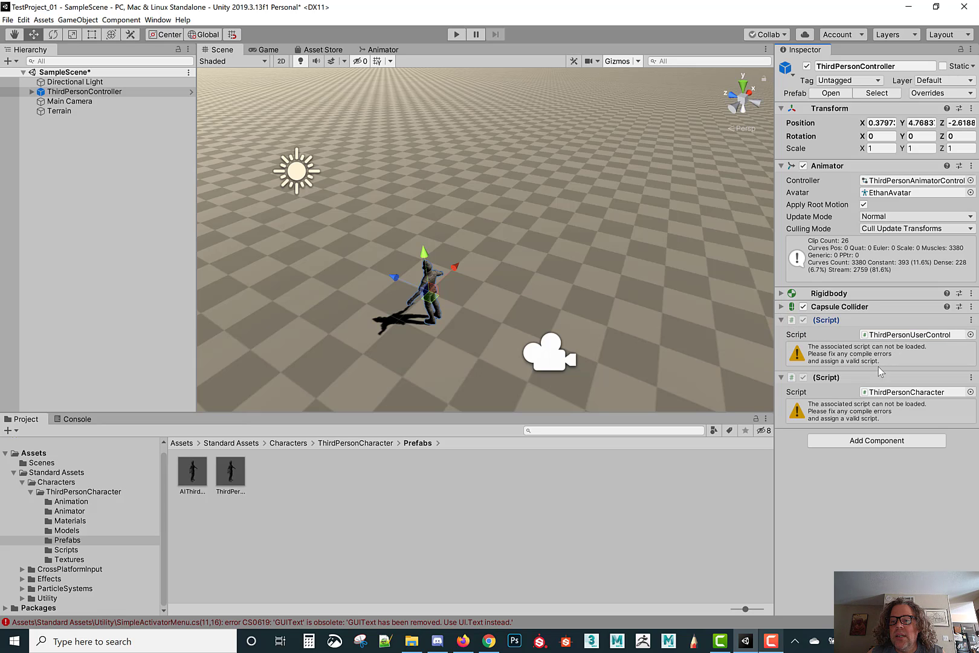
click(940, 392)
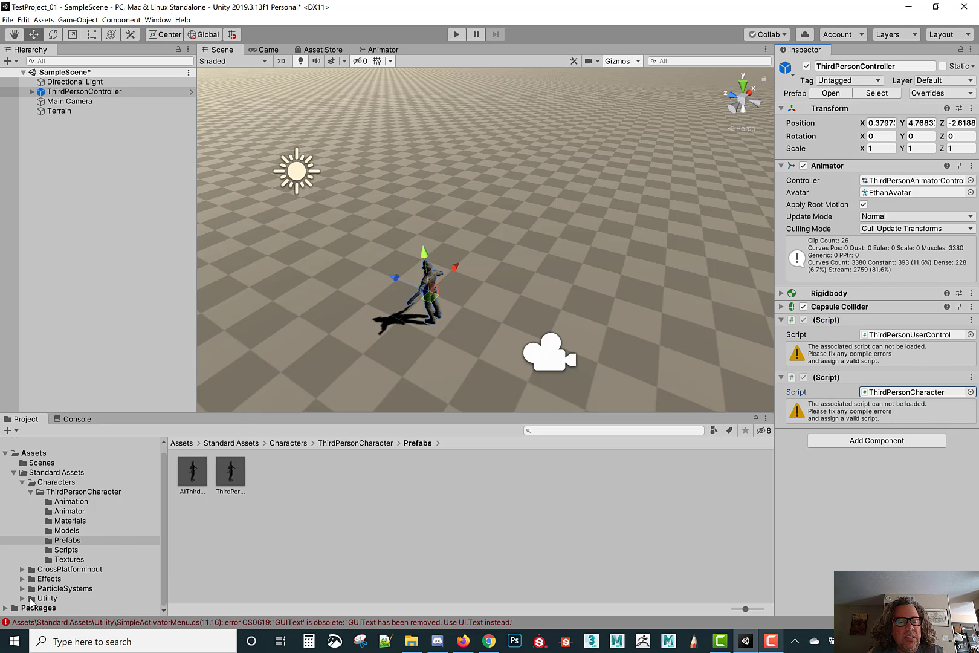
- Locate the ThirdPersonUserControl script in the project and try to reassign it to the controller's first script component
click(971, 334)
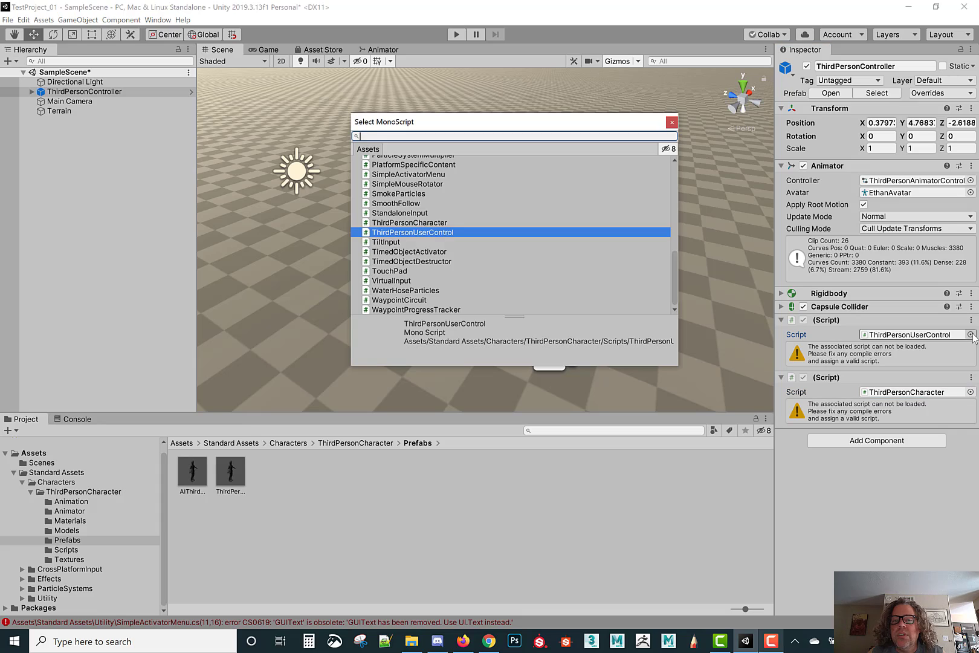
click(671, 123)
click(893, 336)
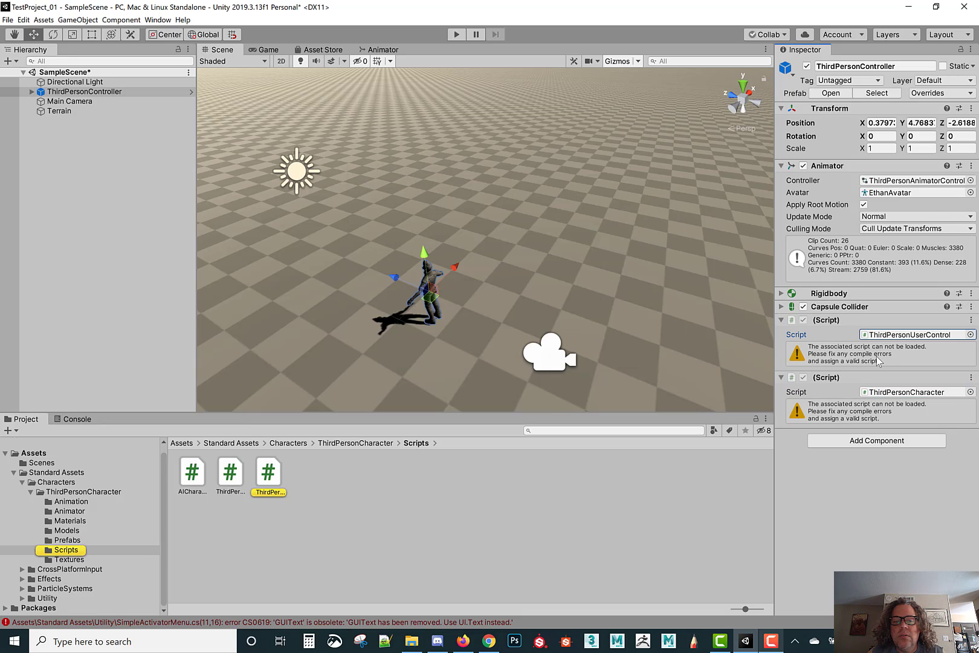
drag(264, 475, 960, 337)
click(852, 369)
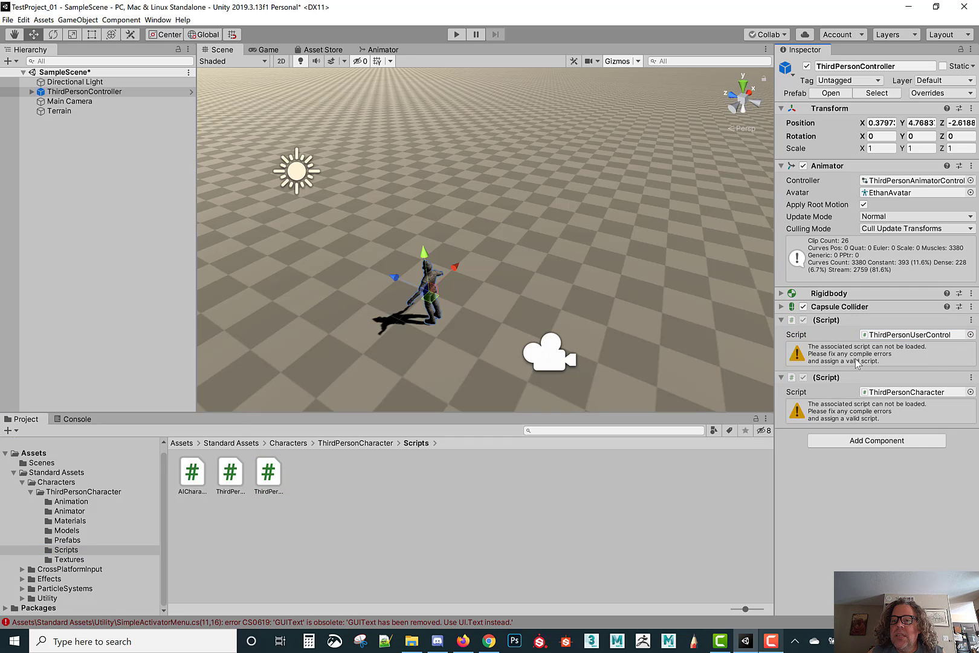
- Try to run the scene in play mode with the ThirdPersonController placed in it
key(alt)
alt+drag(570, 324, 462, 315)
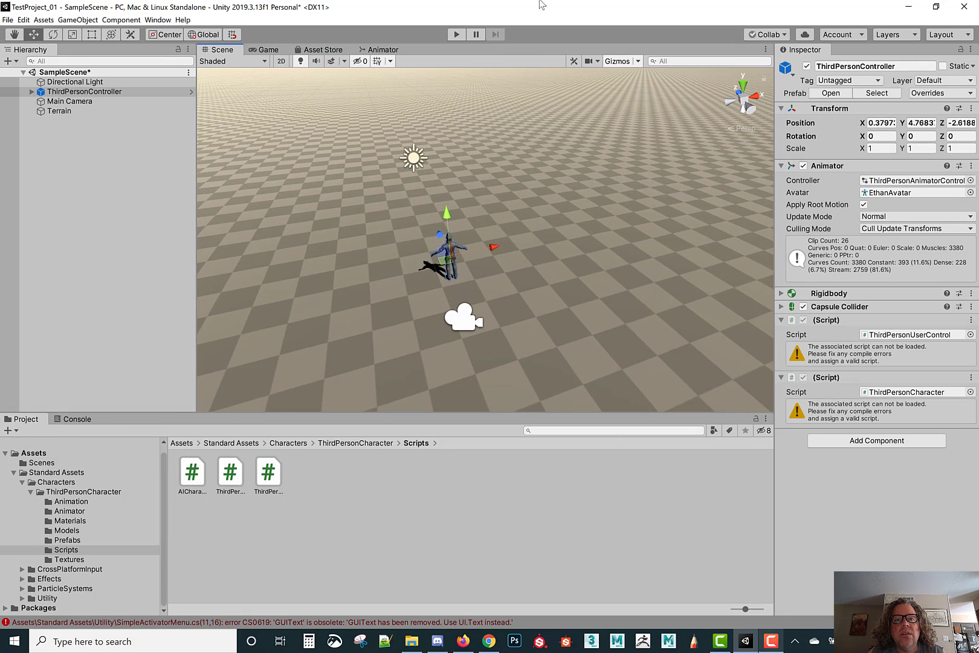
click(460, 35)
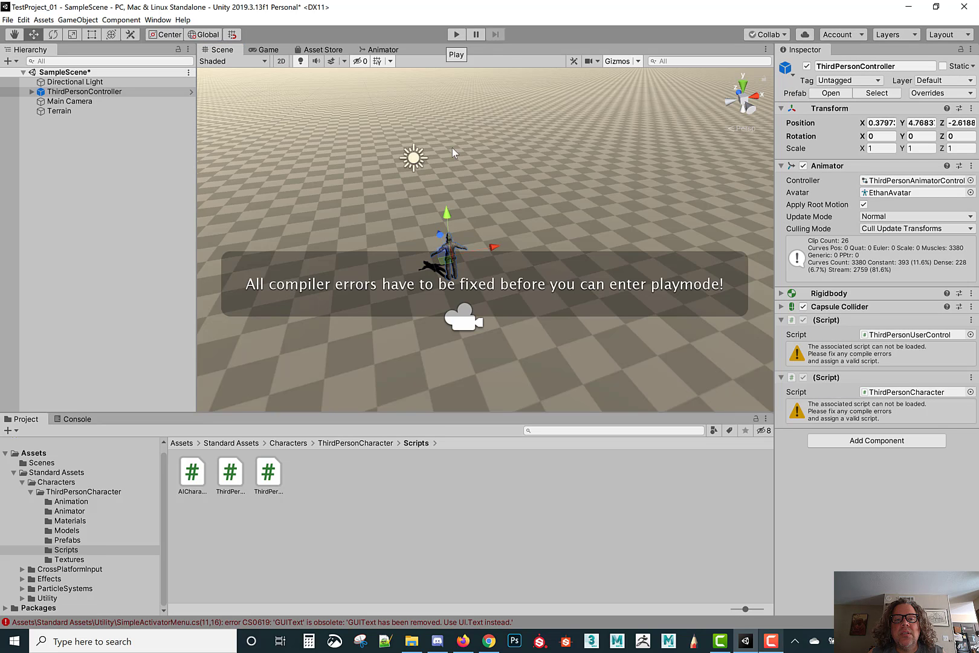
- Check the SimpleMouseRotator script in Visual Studio and the SimpleActivatorMenu error in the Unity Console, and return to the project files
click(767, 645)
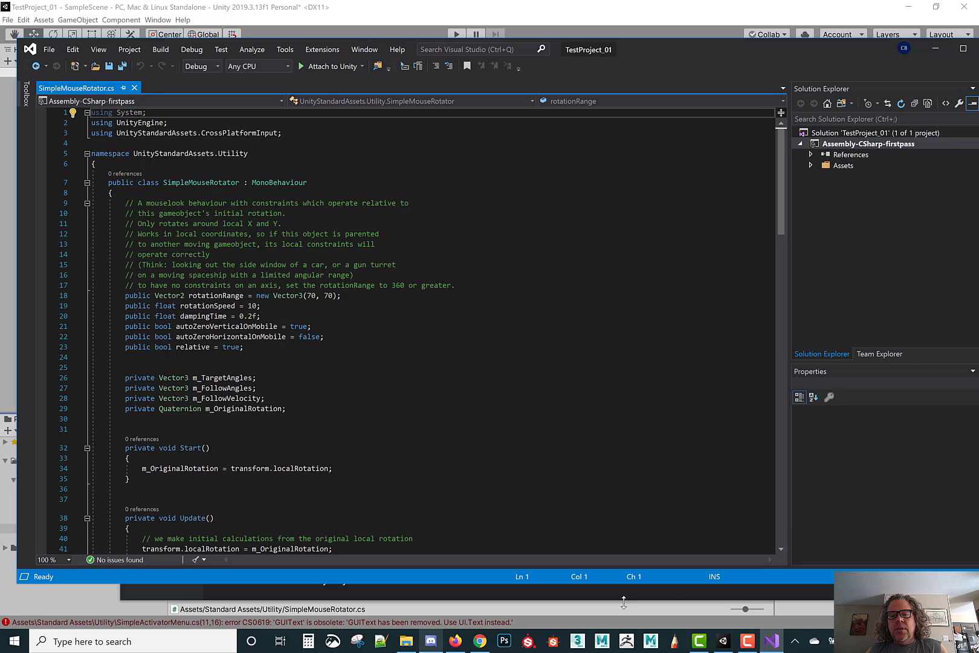
click(676, 623)
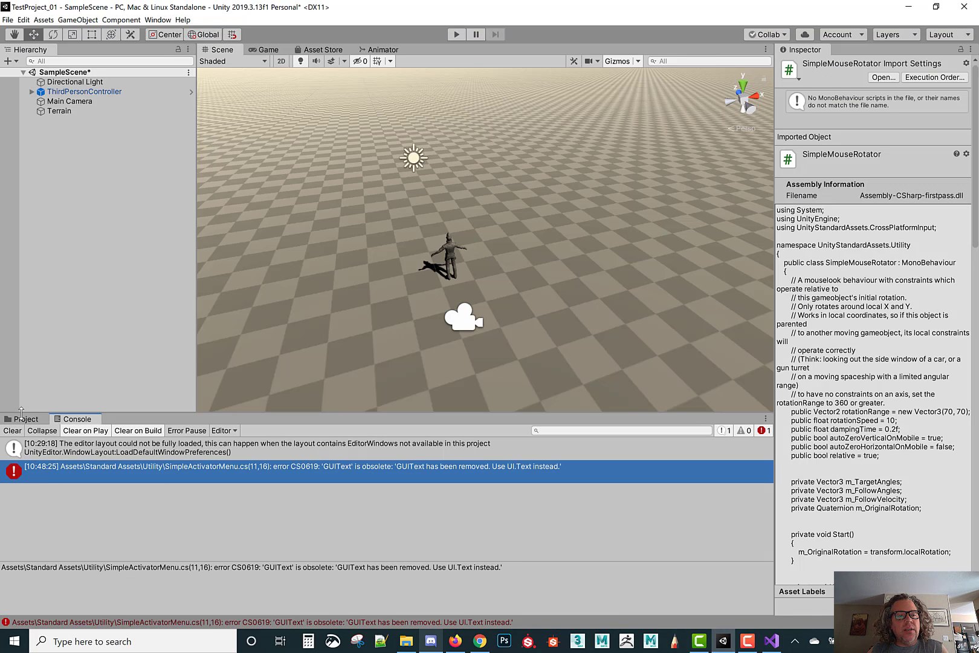
click(23, 418)
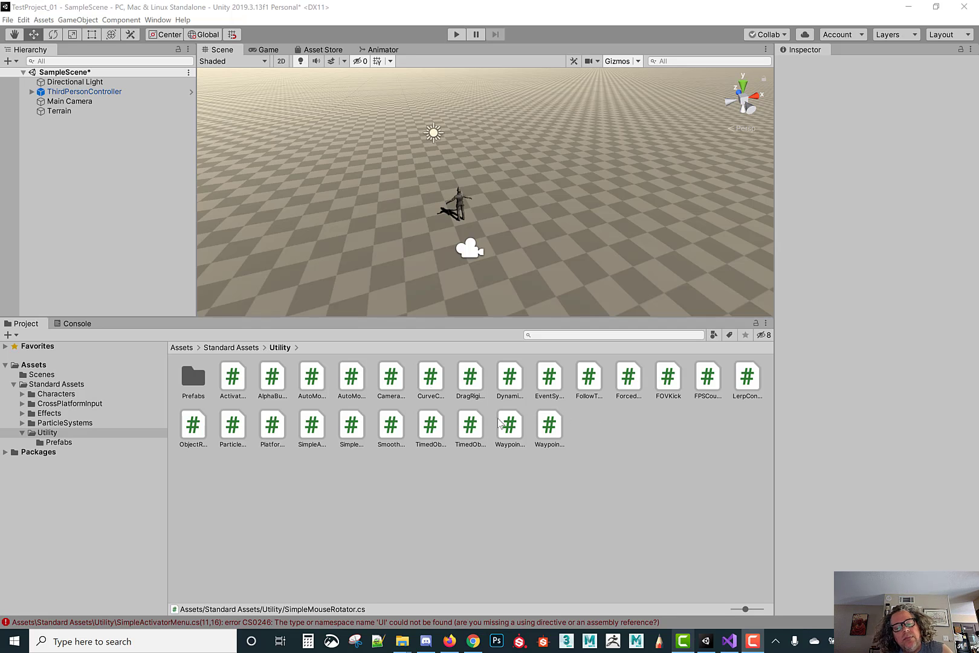
- Try to enter play mode again and show the remaining compiler error in the Console
alt+drag(500, 160, 368, 150)
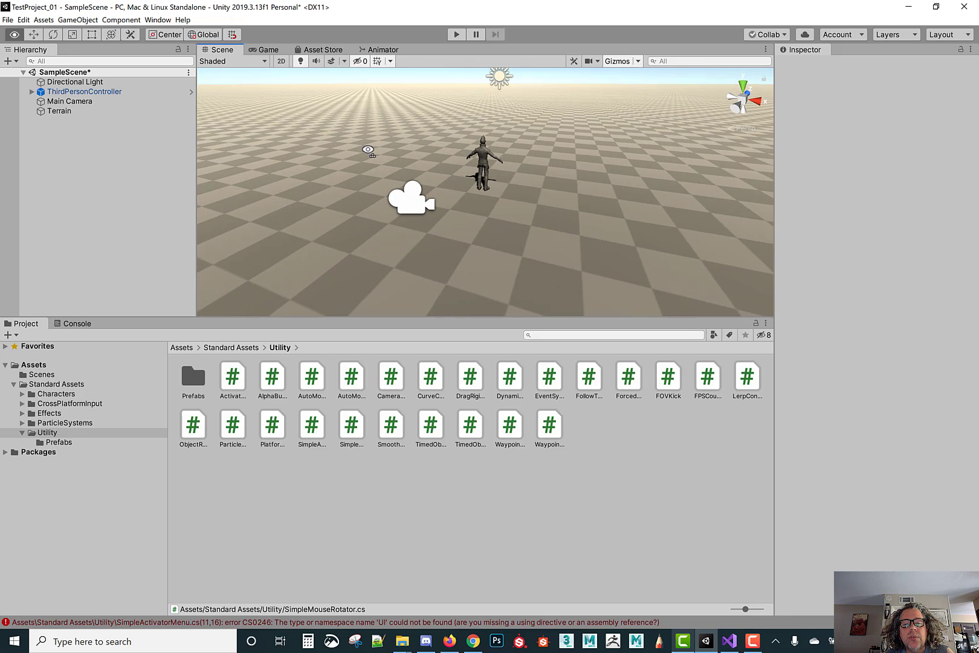
click(456, 35)
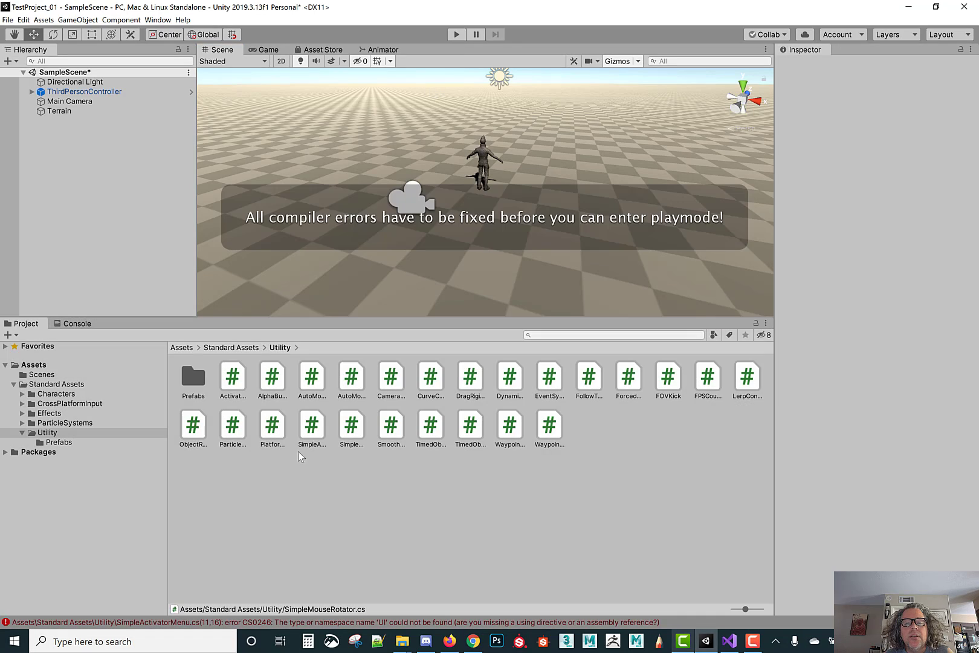
click(229, 622)
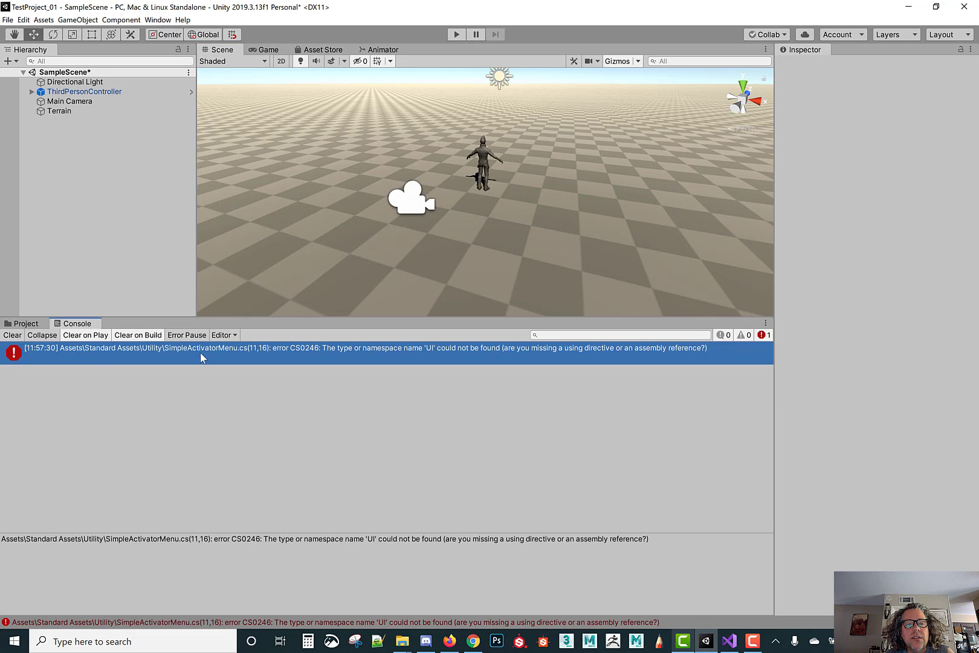
- Open SimpleActivatorMenu.cs in Visual Studio from the Console error and examine the UI.Image camSwitchButton declaration
double_click(240, 352)
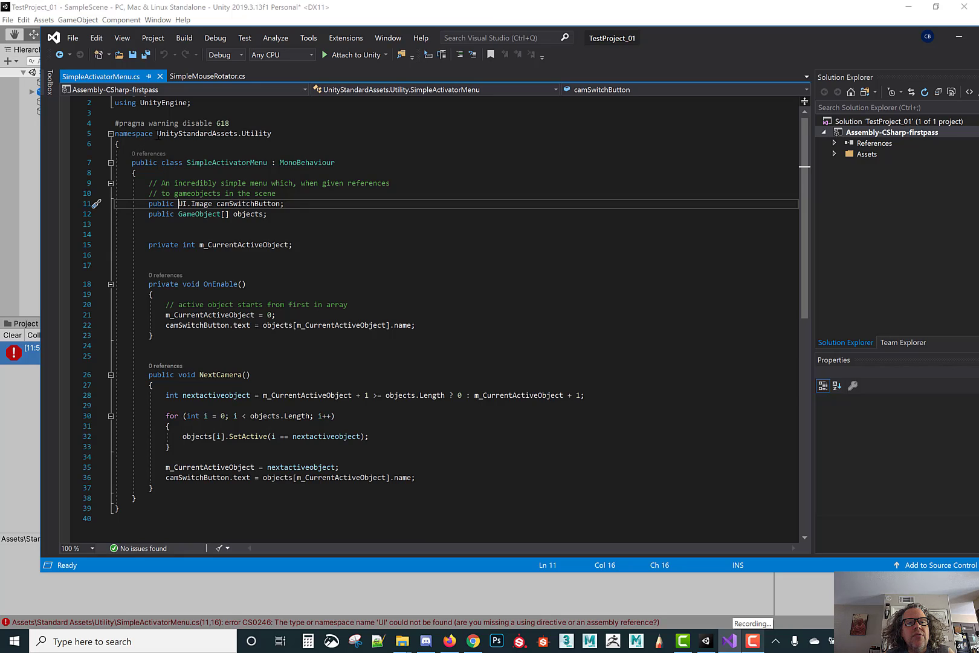
scroll(149, 119, up, 1)
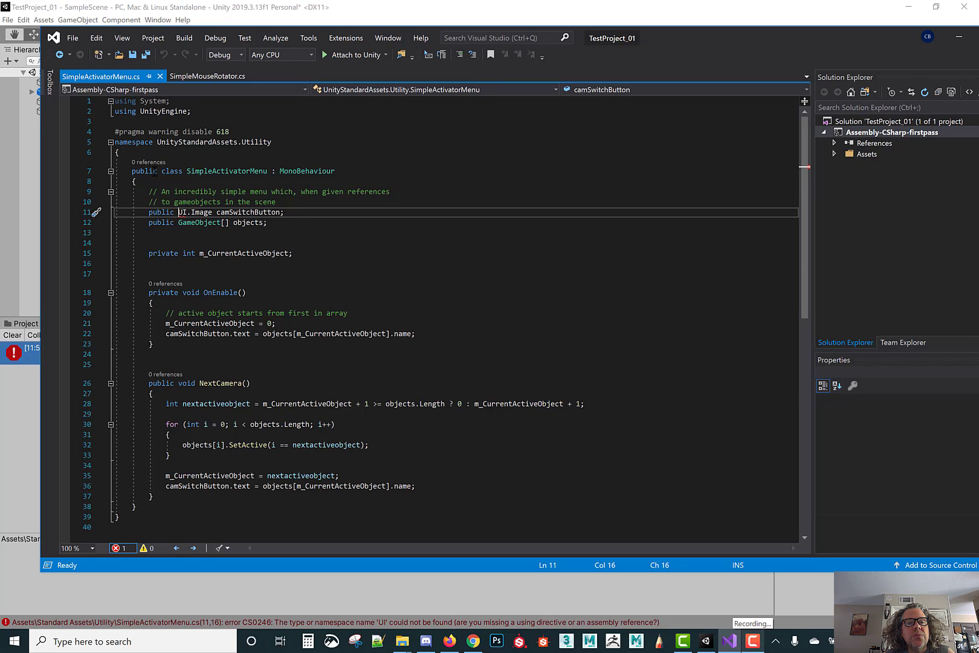
drag(179, 213, 280, 212)
click(191, 202)
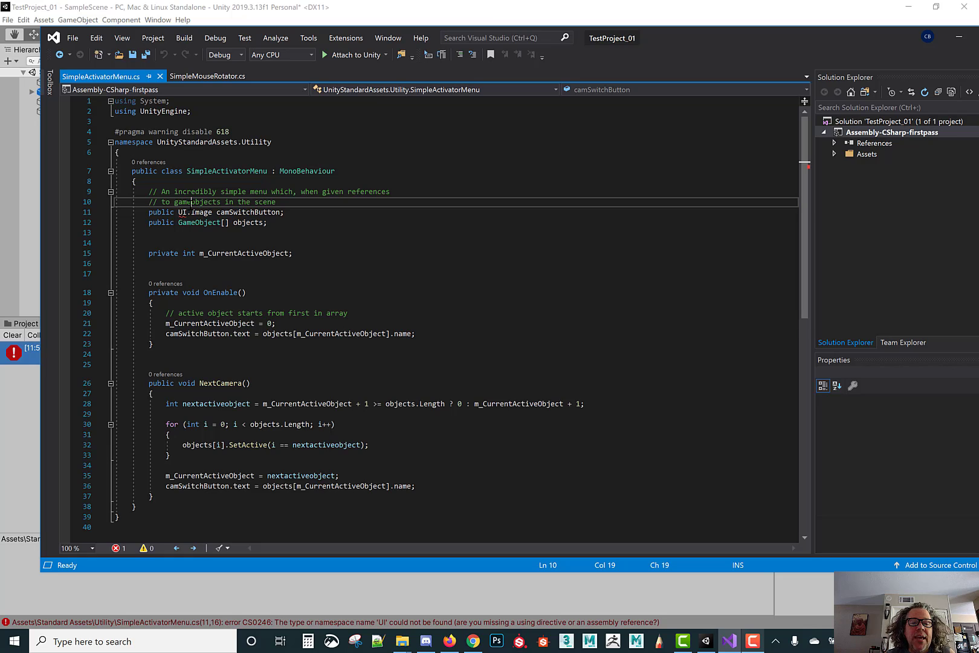
- Add the directive "using UnityEngine.UI;" below "using UnityEngine;" in SimpleActivatorMenu.cs
click(193, 111)
key(Return)
text(u)
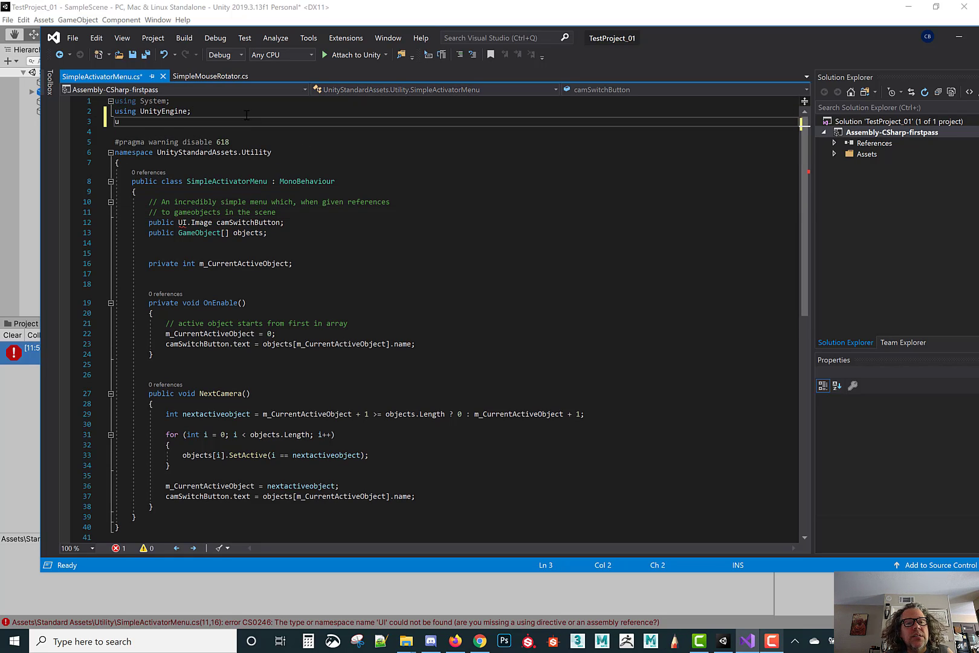
text(sing U)
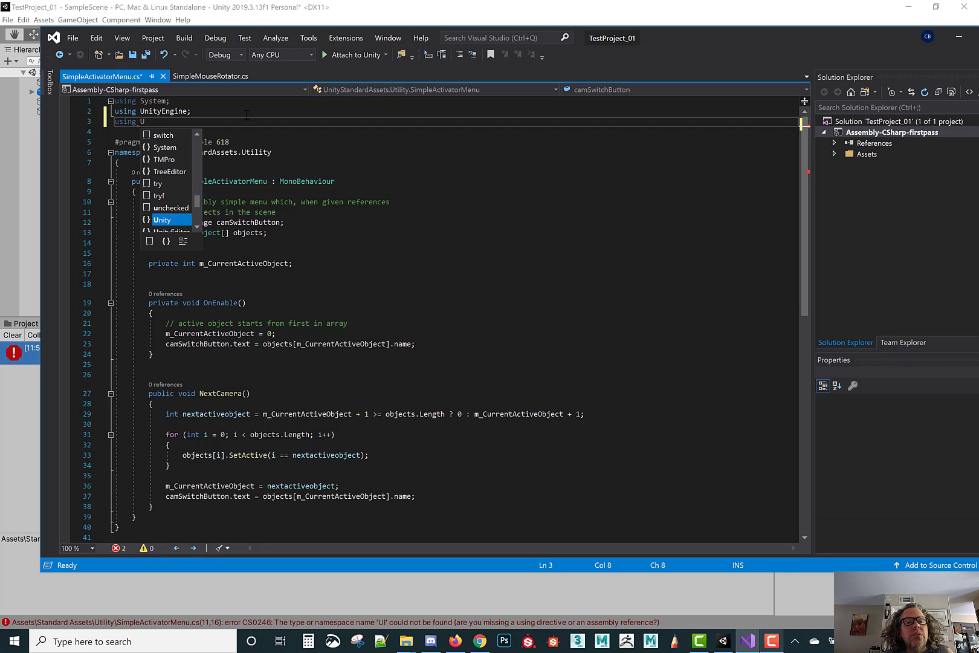
text(ni)
key(BackSpace)
text(n)
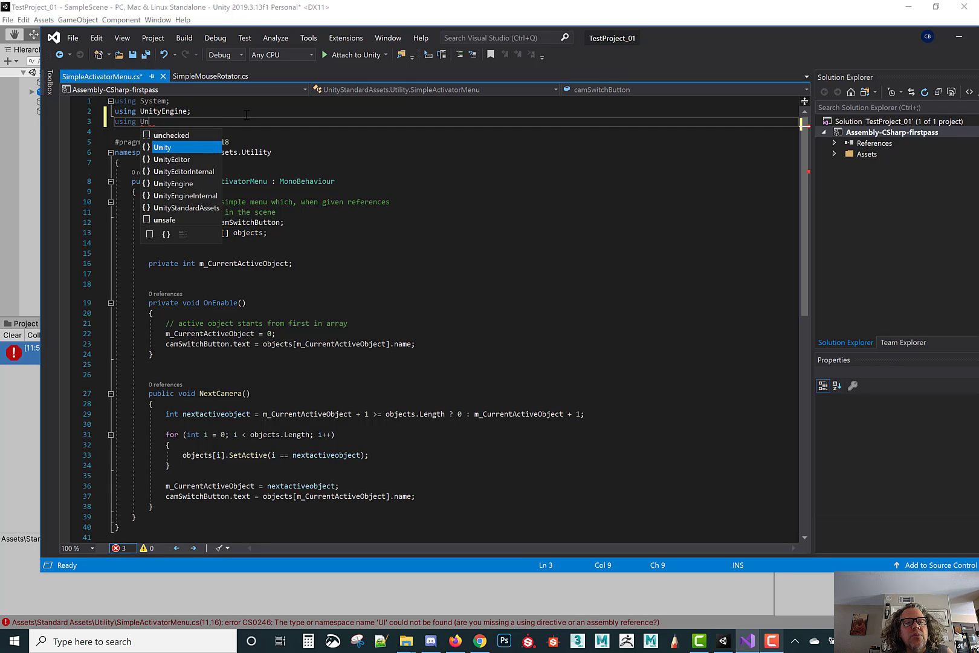
text(ityE)
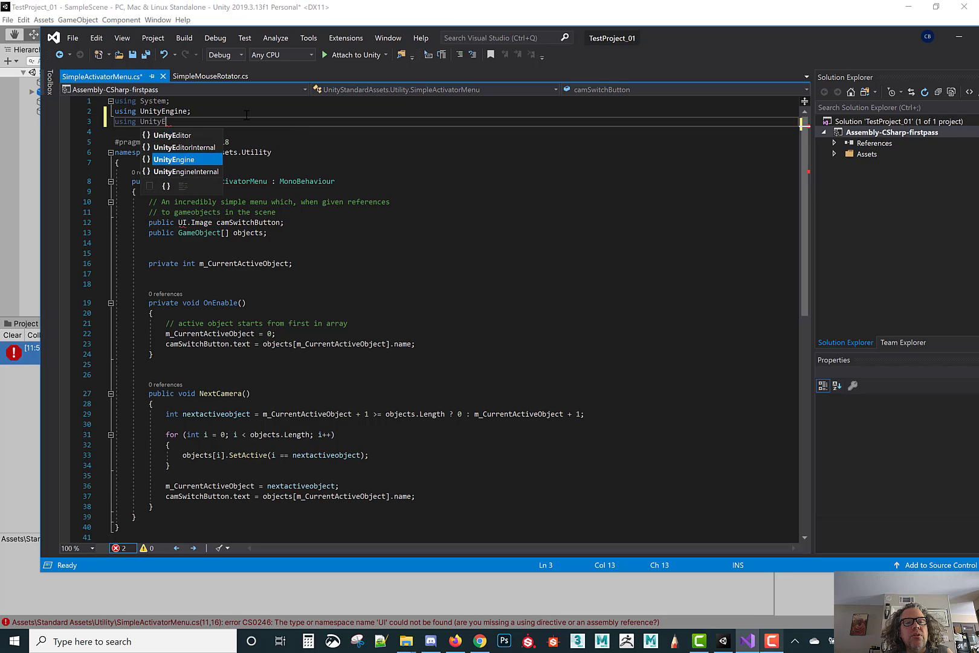
text(ngine.UI;)
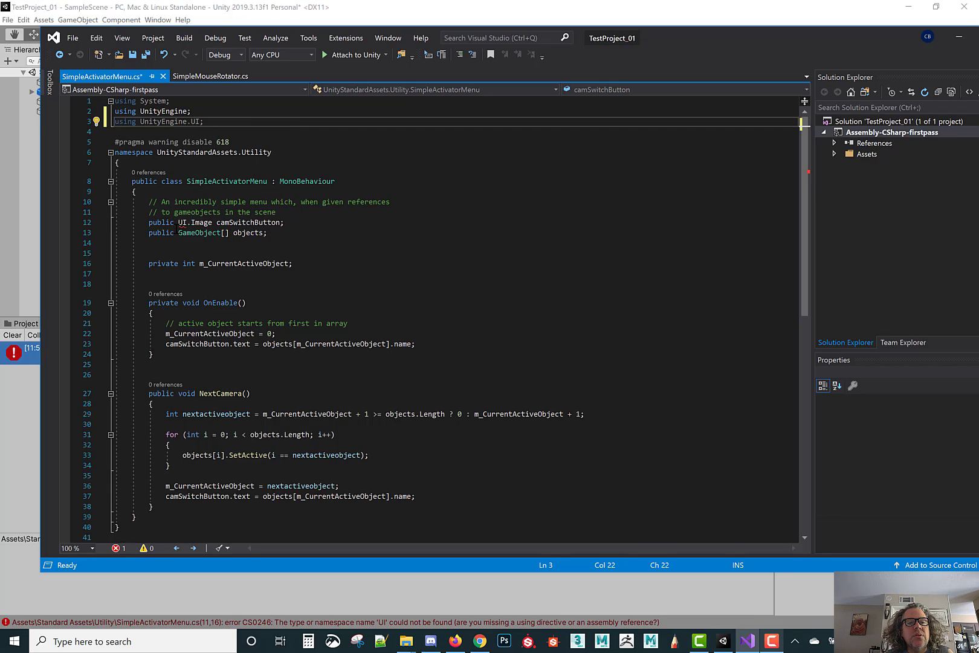
- Preview the Remove Unnecessary Usings fix for the UnityEngine.UI directive and cancel it without applying
click(237, 222)
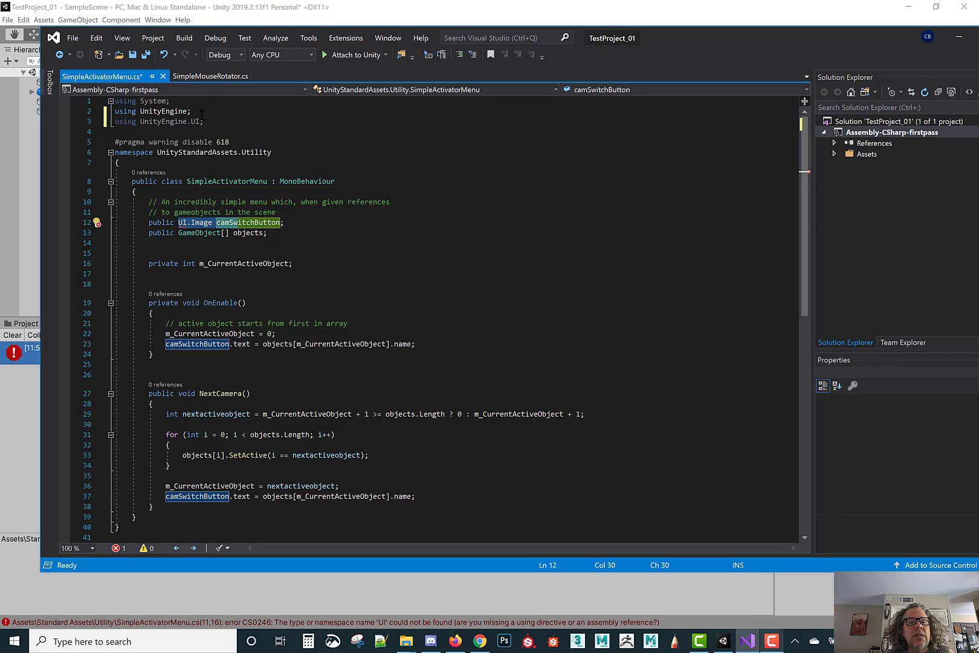
click(218, 122)
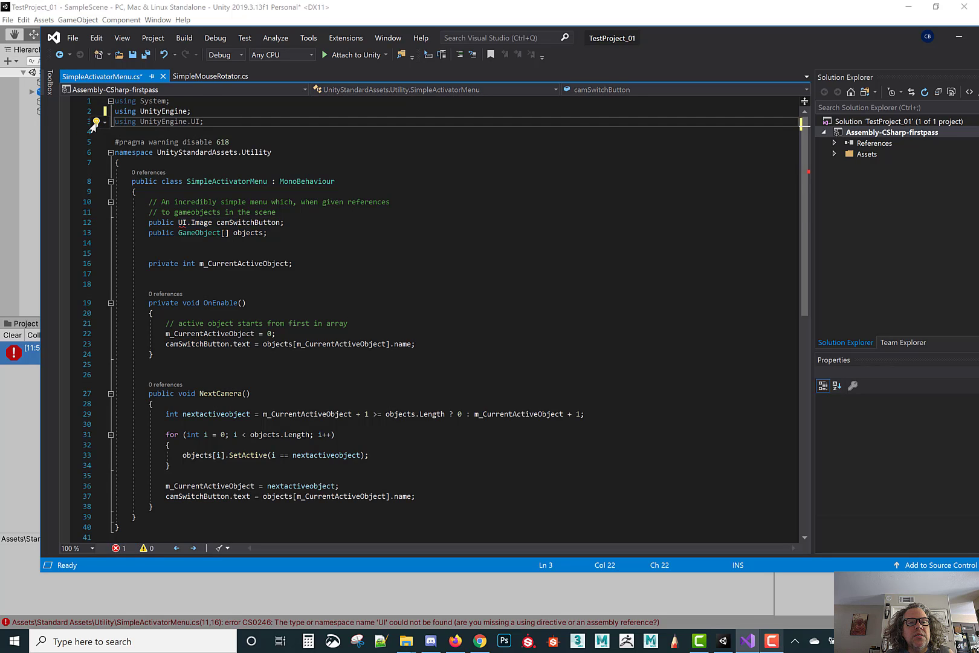
click(105, 123)
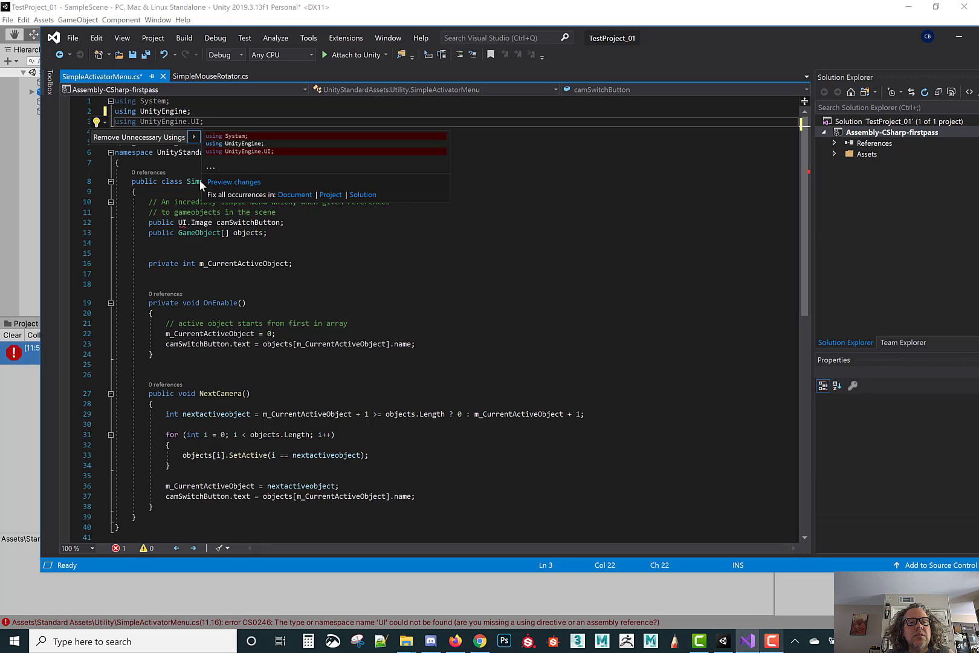
key(Escape)
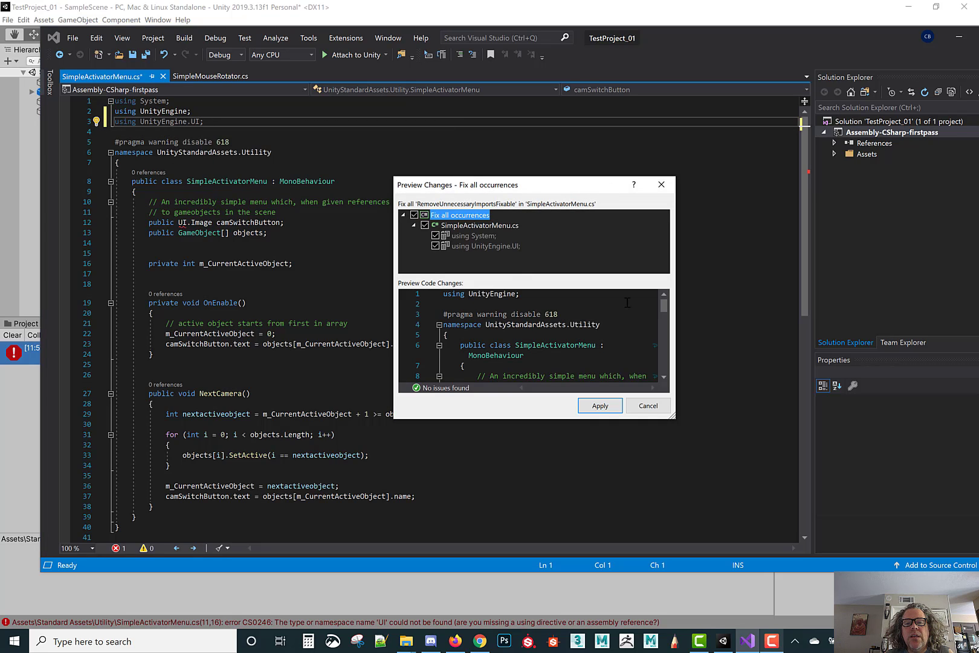
click(648, 406)
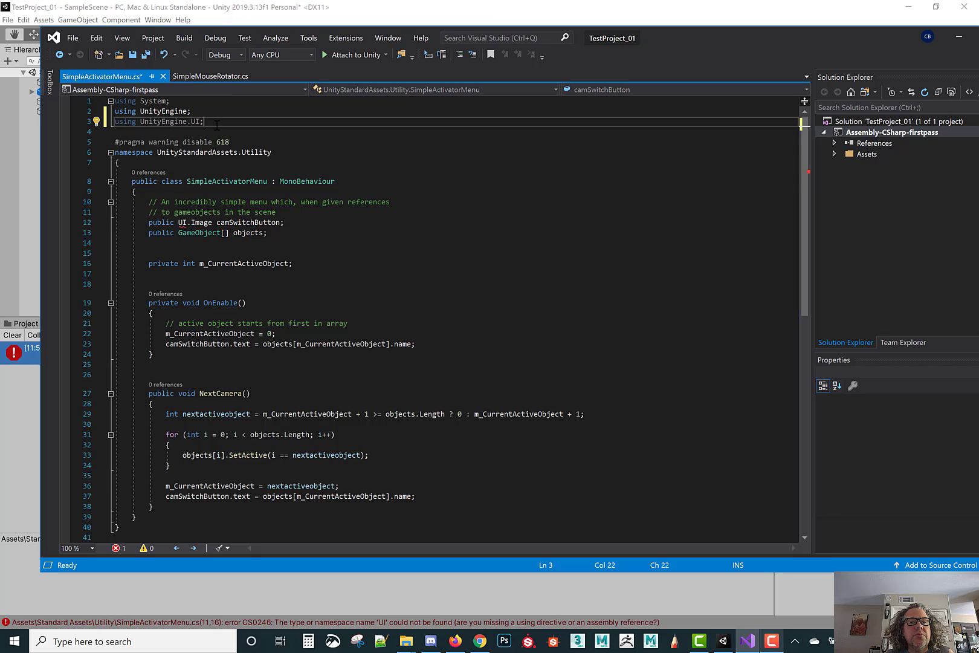
- Delete the "using UnityEngine.UI;" directive from line 3 of SimpleActivatorMenu.cs
click(116, 119)
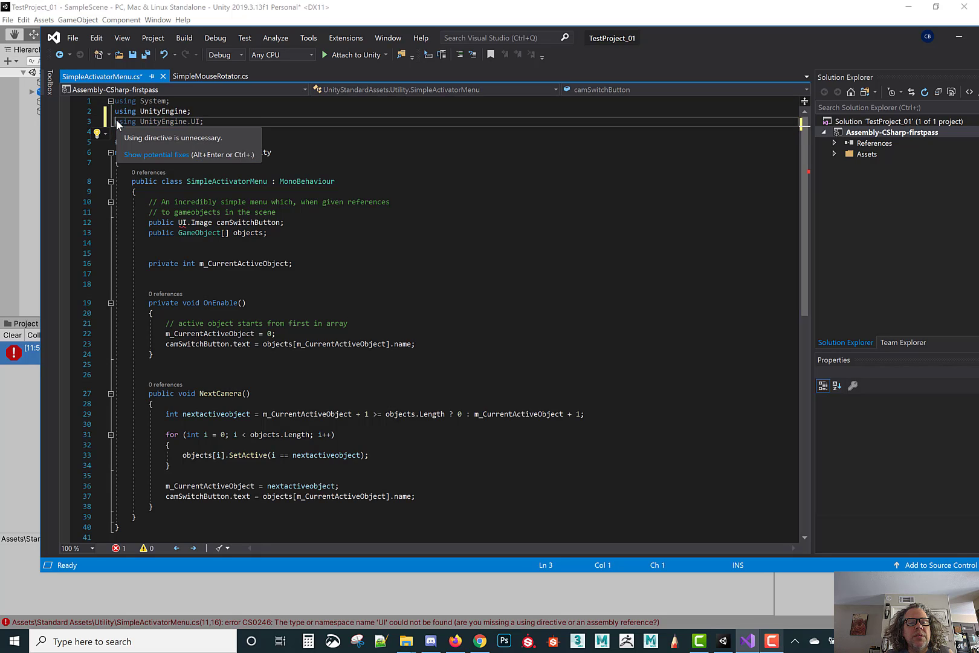
click(219, 129)
drag(216, 124, 116, 122)
key(BackSpace)
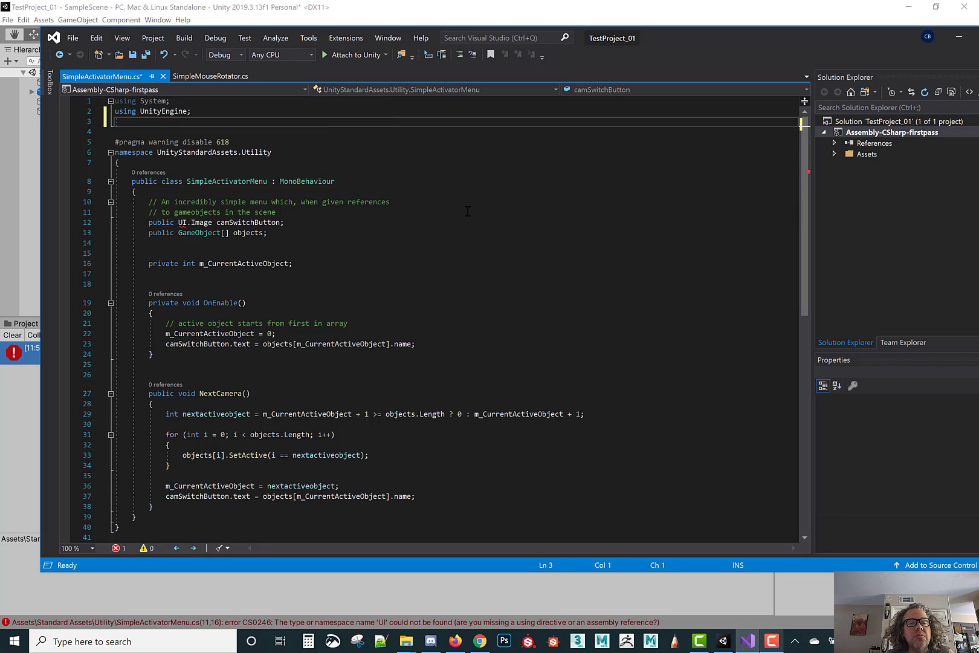
- Review the suggested fixes for the UI type in the camSwitchButton declaration and dismiss them
click(467, 211)
click(183, 222)
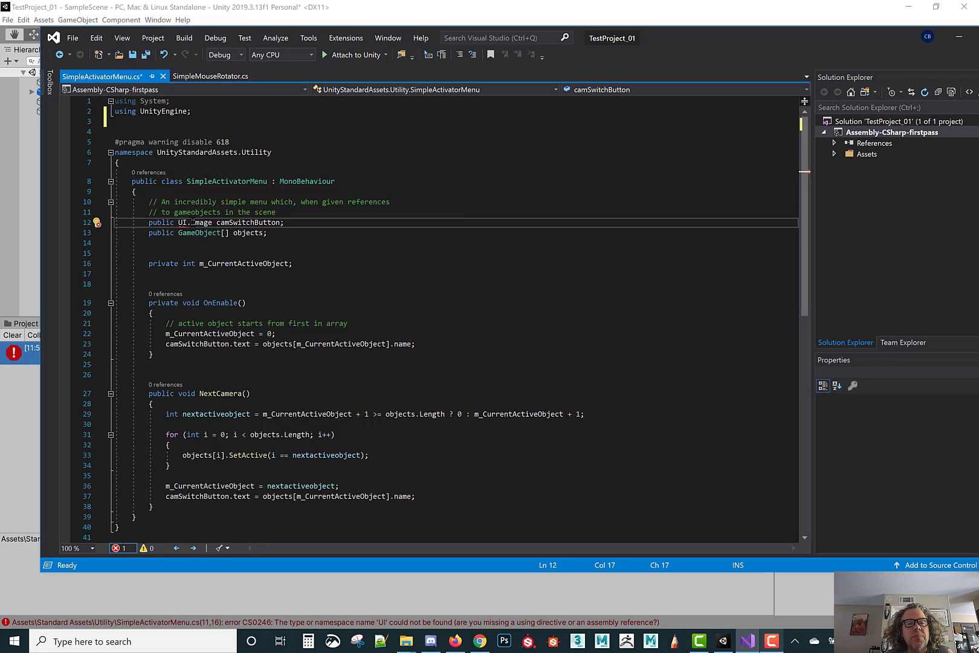
click(98, 225)
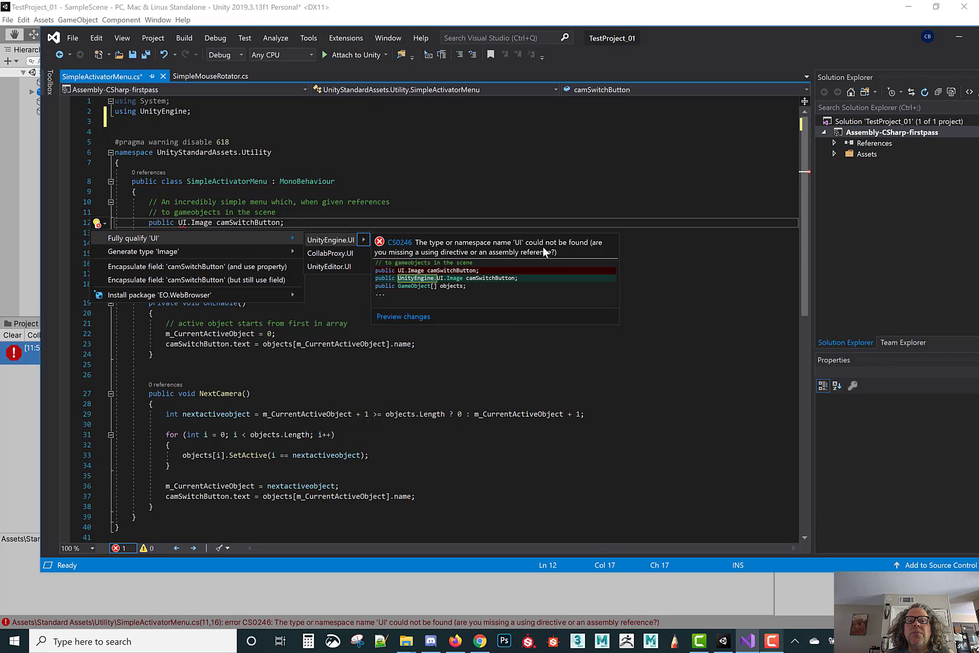
click(175, 122)
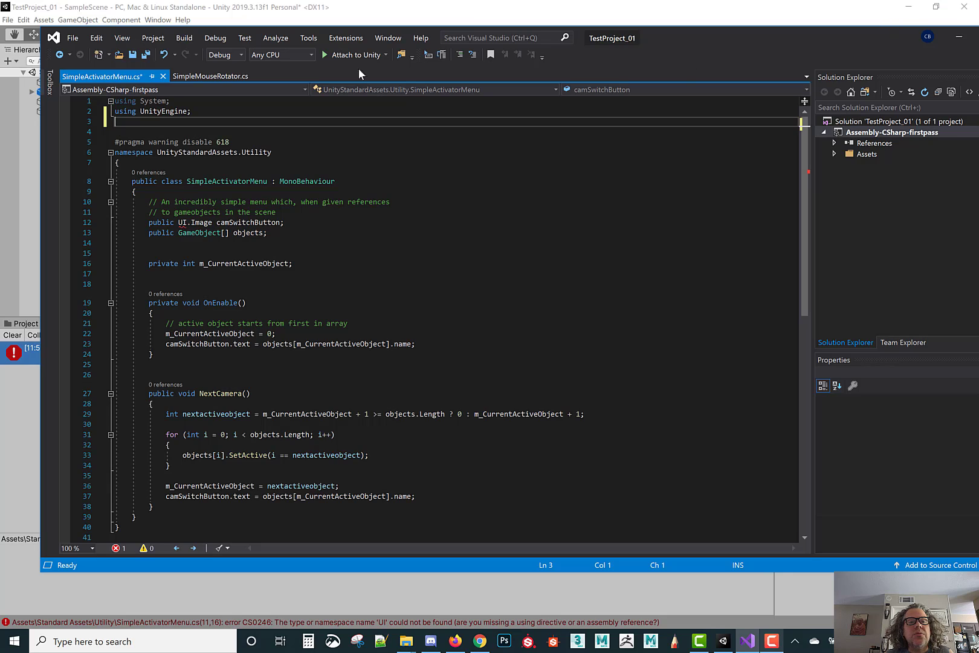
- Close SimpleActivatorMenu.cs without saving its changes, and close SimpleMouseRotator.cs as well
click(163, 76)
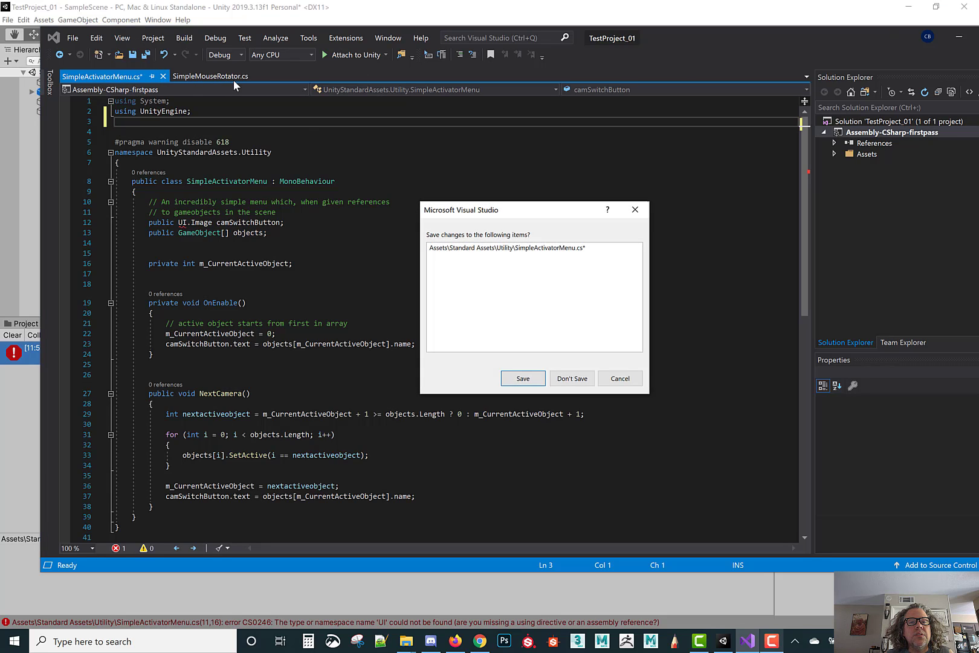
click(566, 378)
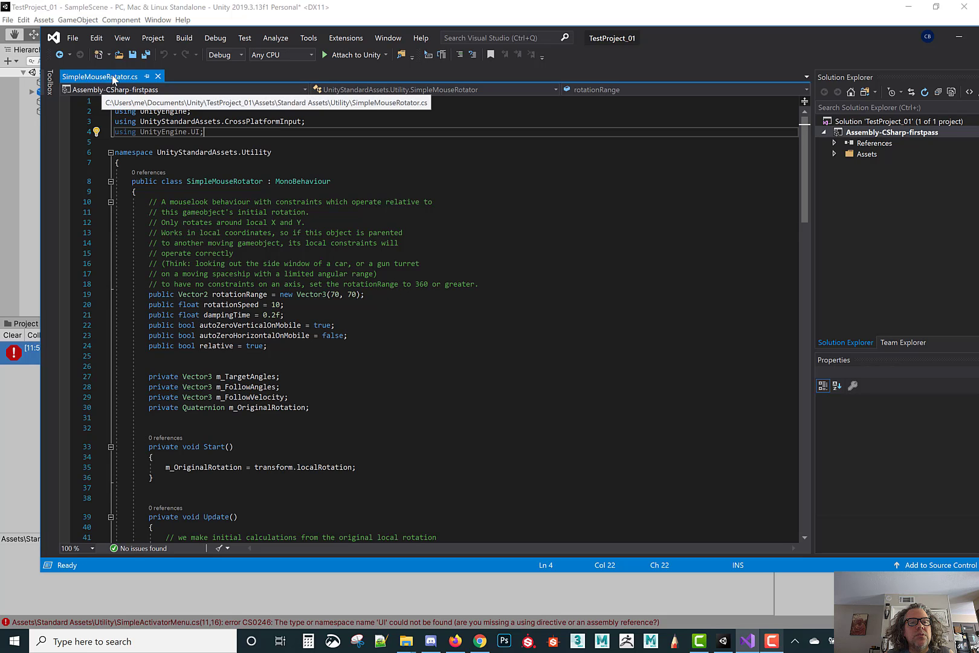
click(157, 77)
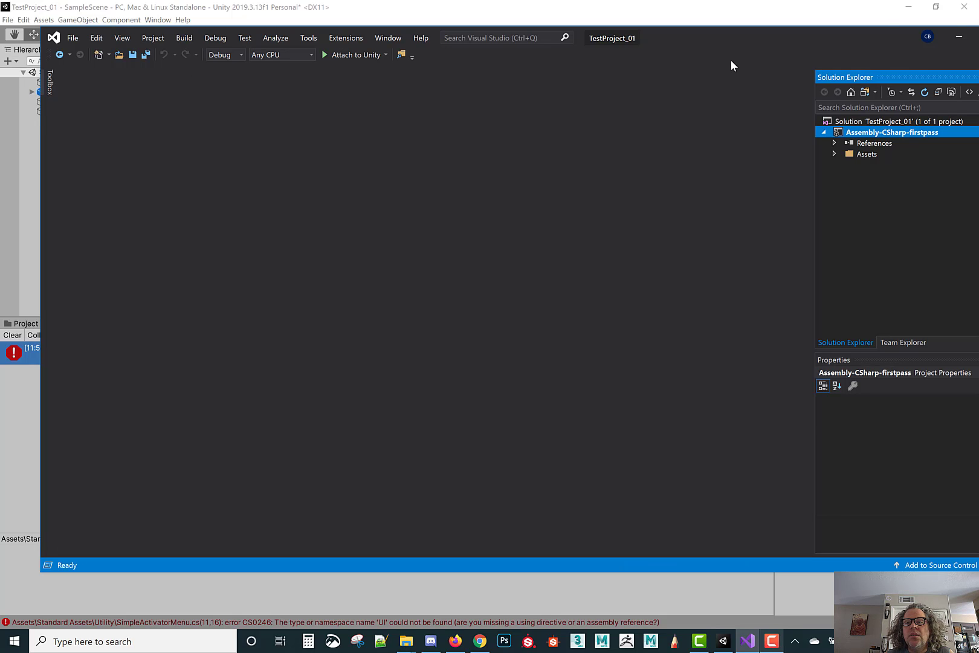
- Switch back to Unity and examine the SimpleMouseRotator, SimpleActivatorMenu and SmoothFollow scripts in the Standard Assets Utility folder
double_click(826, 39)
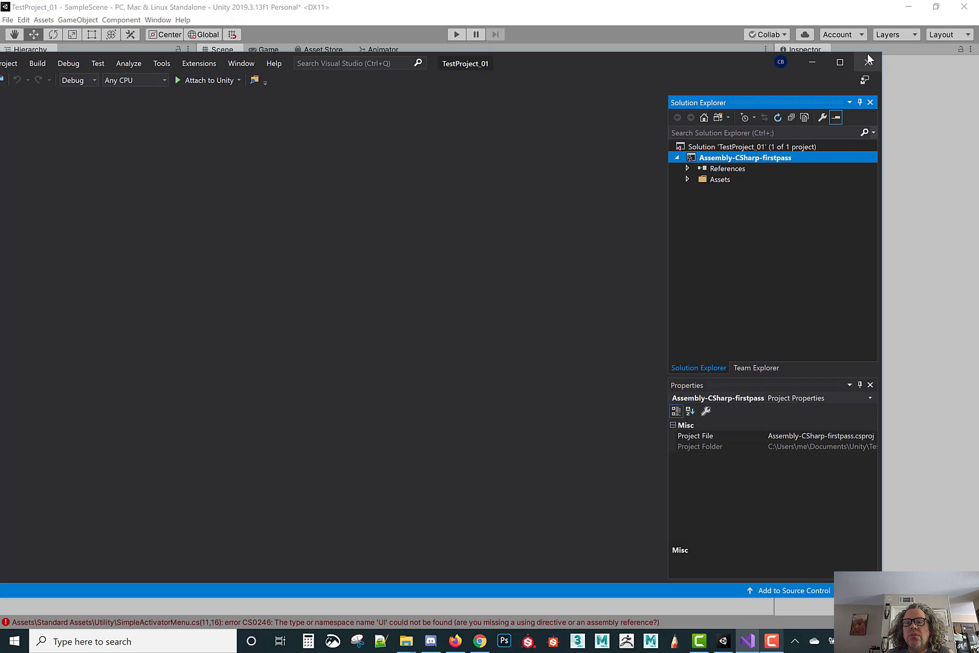
click(814, 63)
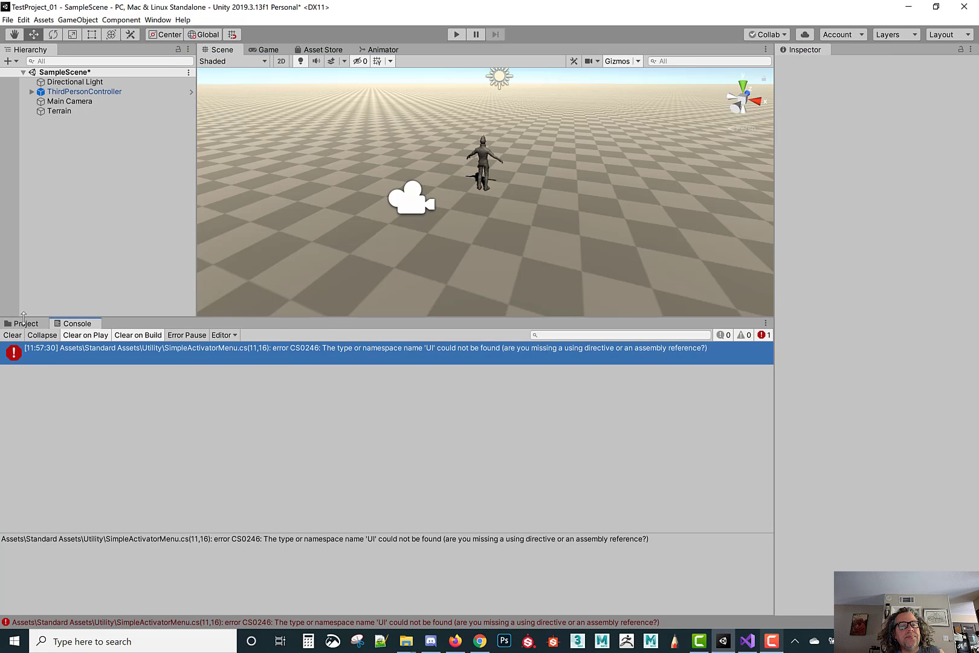
click(25, 324)
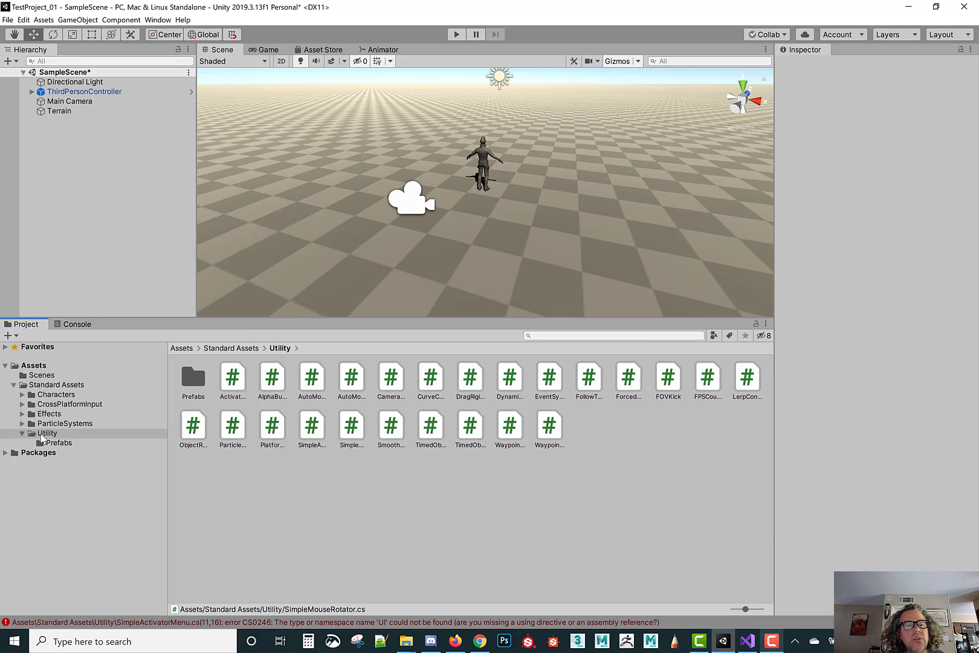
click(41, 435)
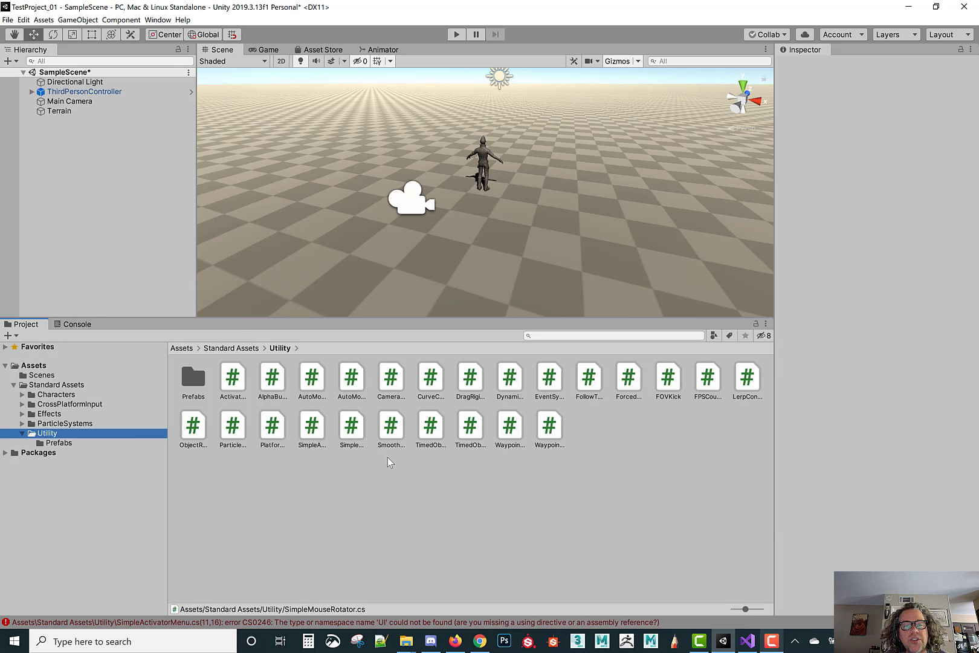
click(351, 428)
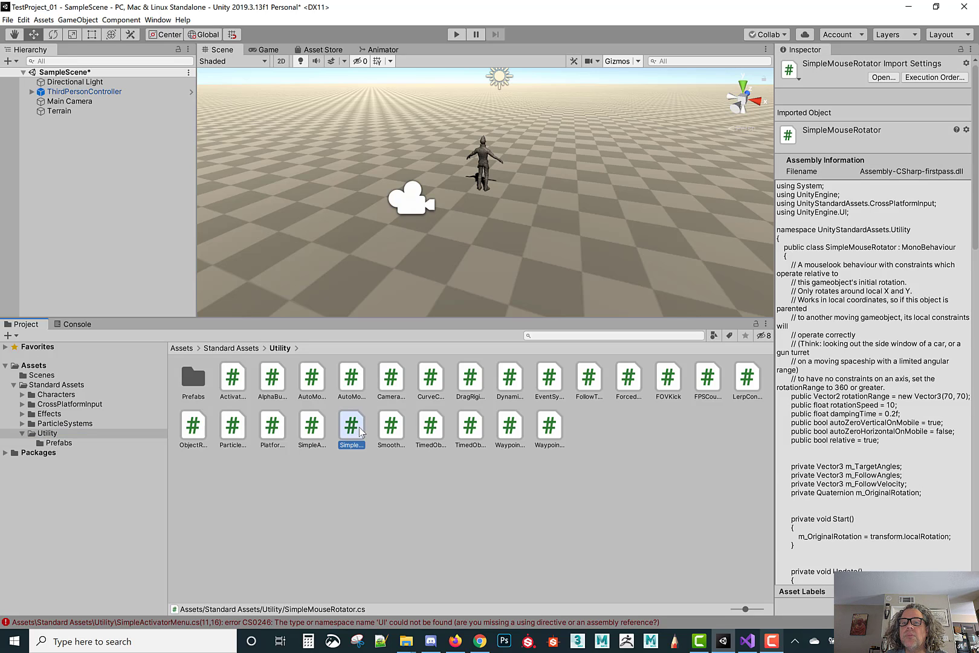
click(309, 436)
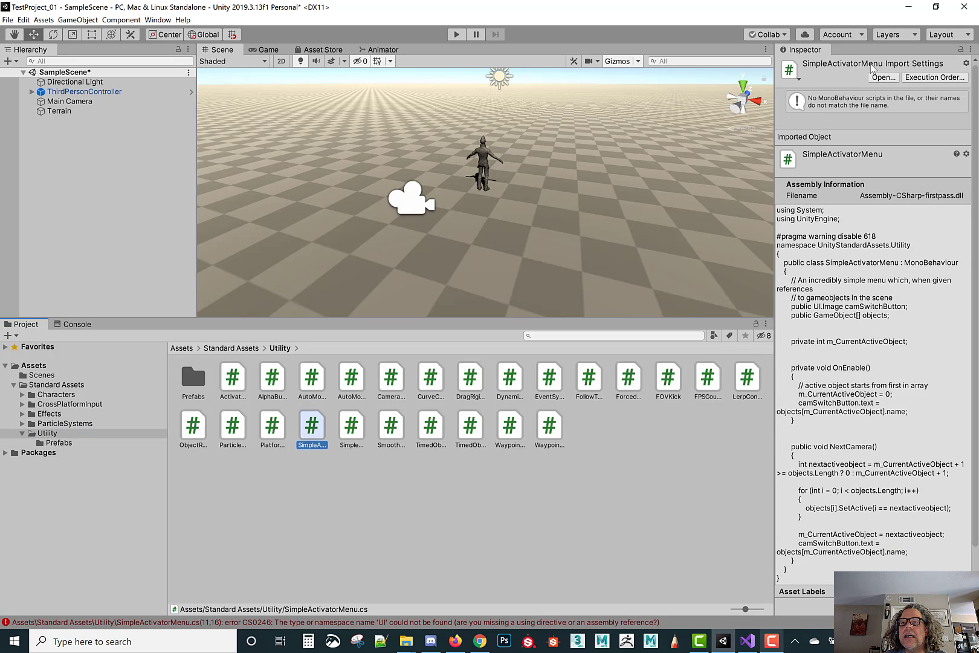
click(350, 429)
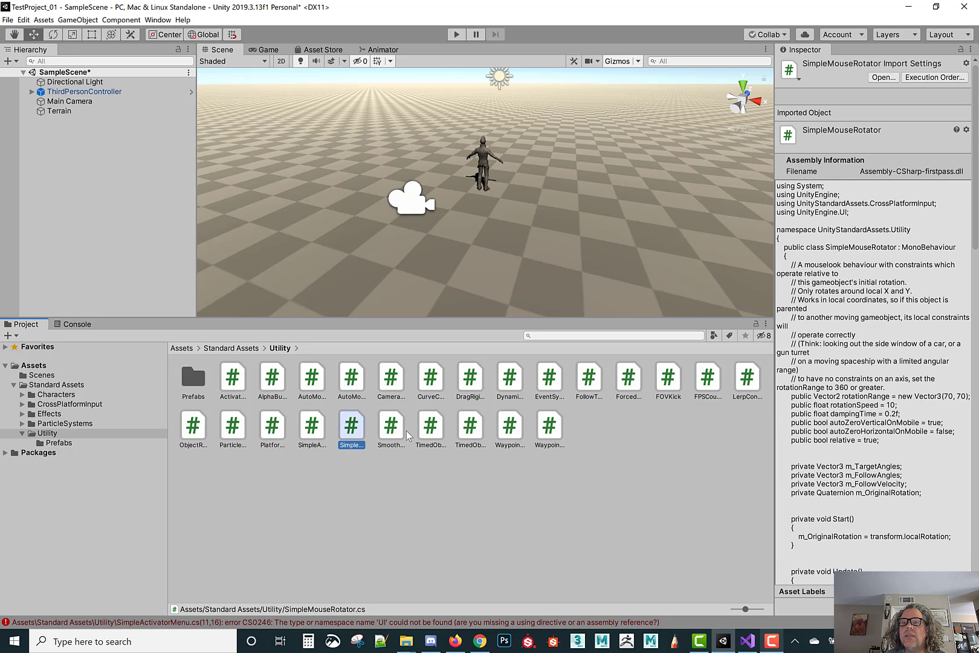
click(405, 434)
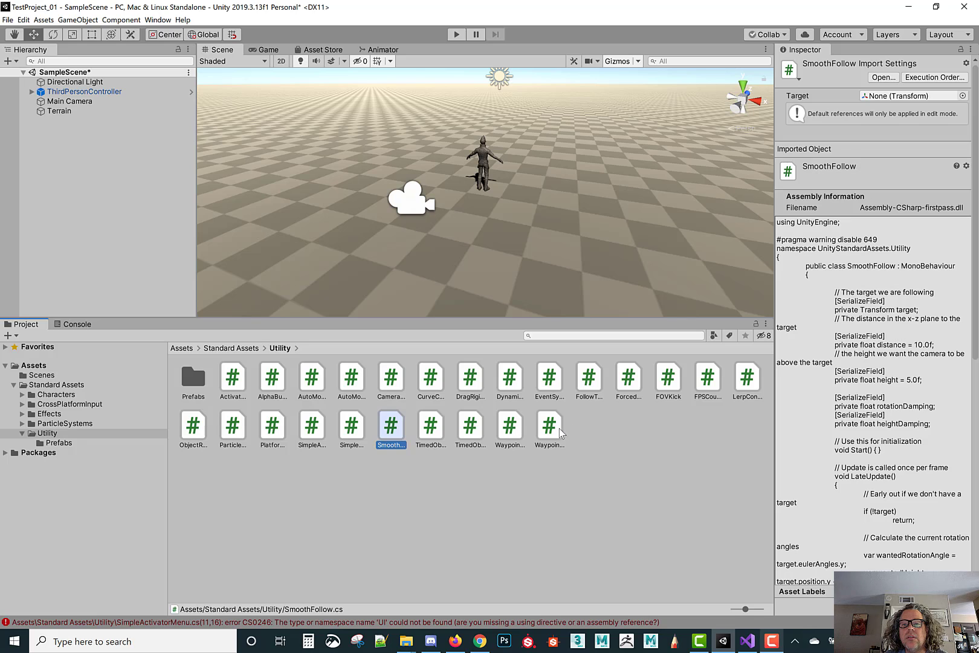
click(749, 646)
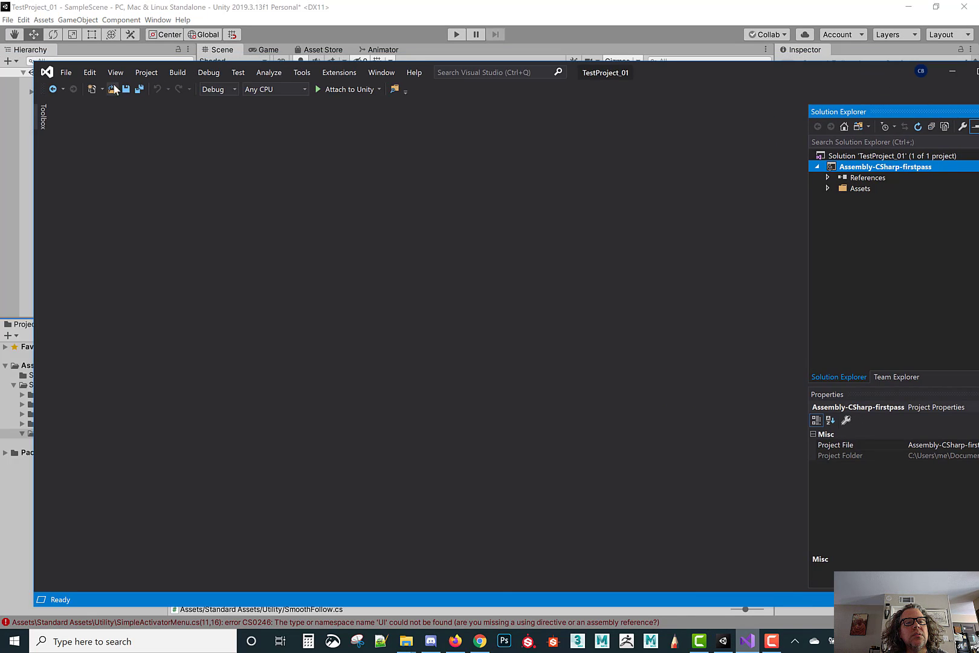
click(66, 72)
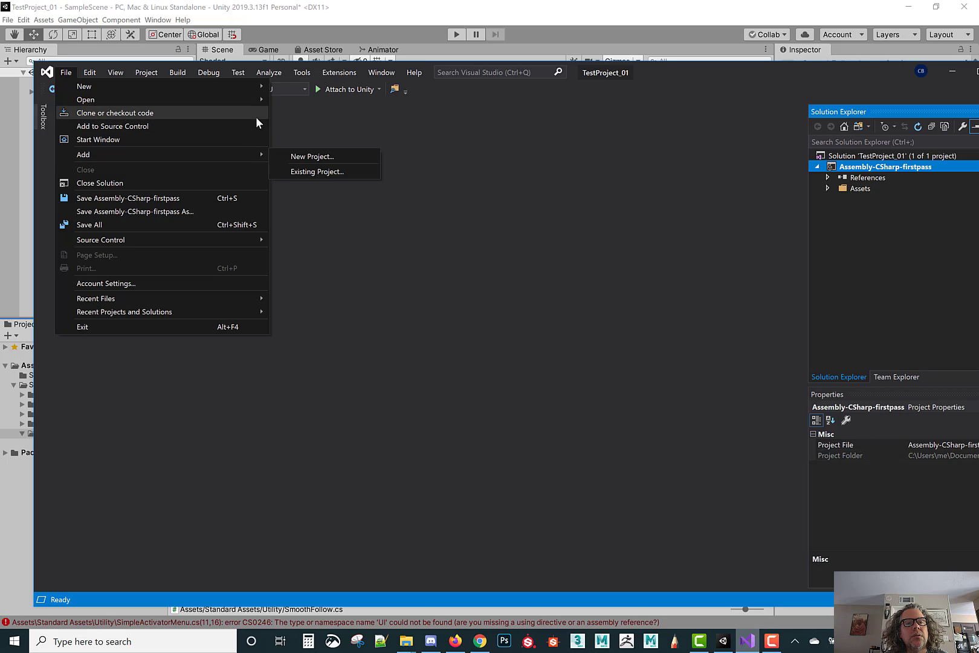
mouse_move(267, 88)
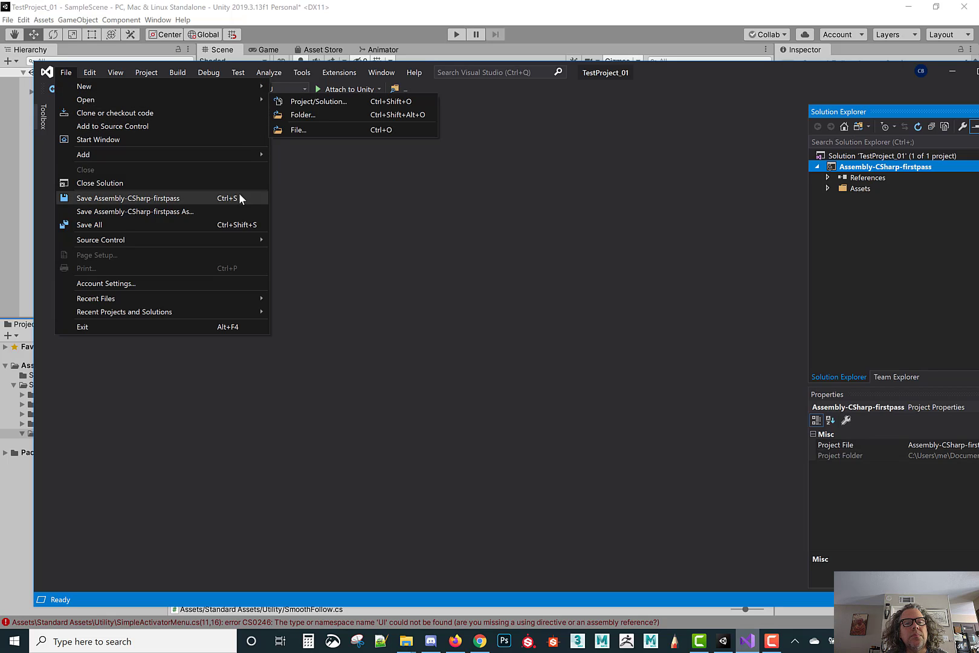
mouse_move(242, 302)
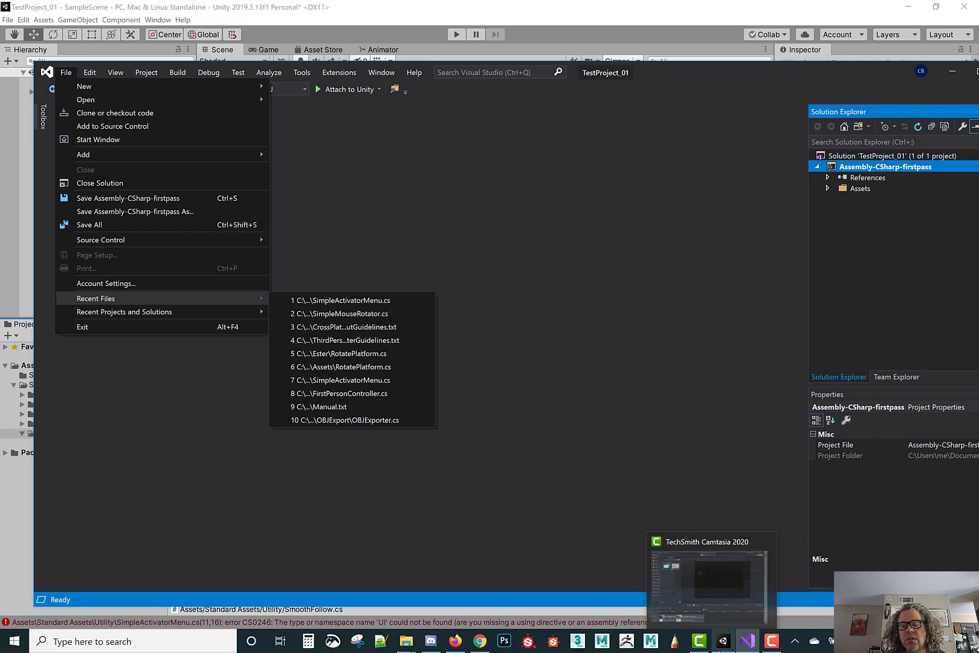
click(722, 641)
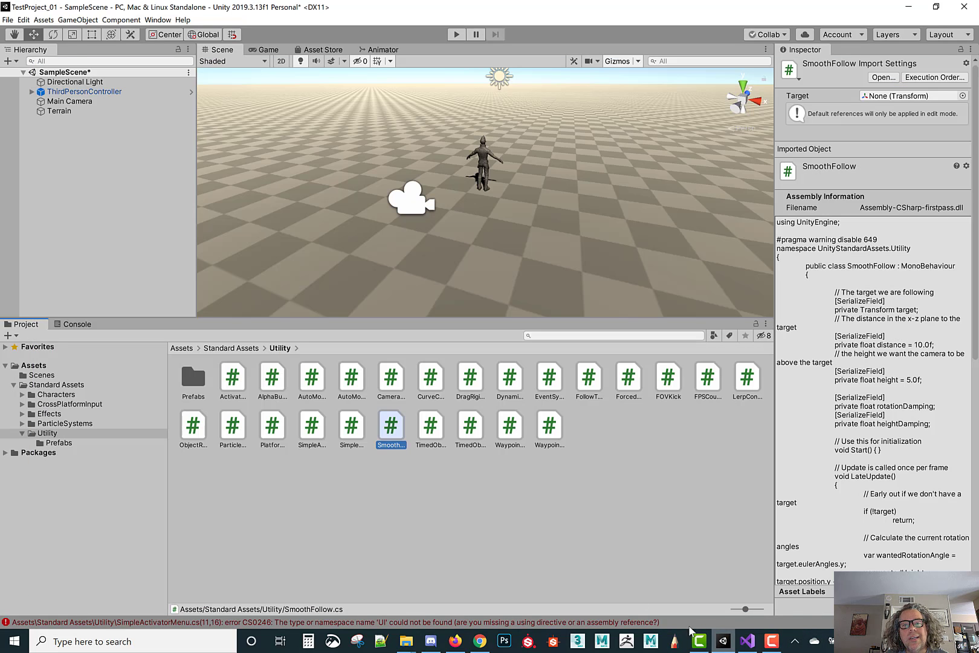
- Delete the SimpleMouseRotator.cs script from the Standard Assets Utility folder
click(313, 434)
click(354, 429)
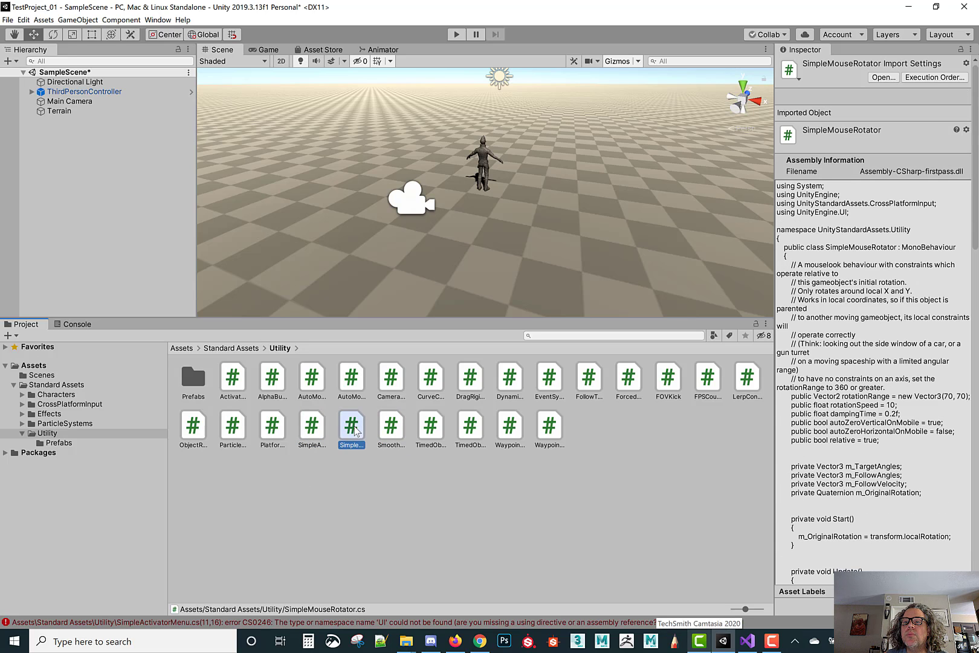
right_click(354, 429)
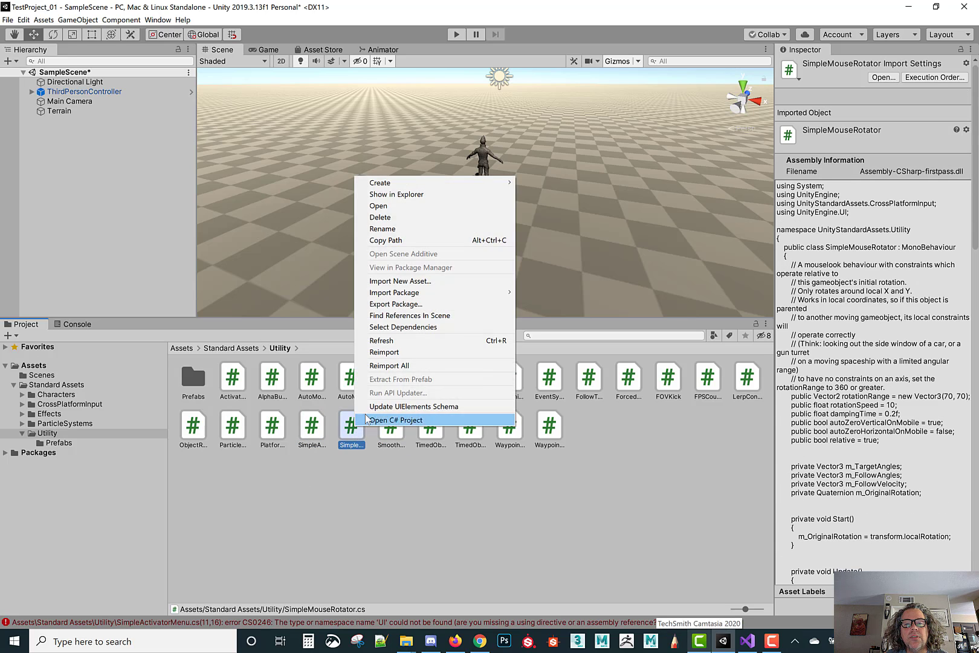
click(410, 219)
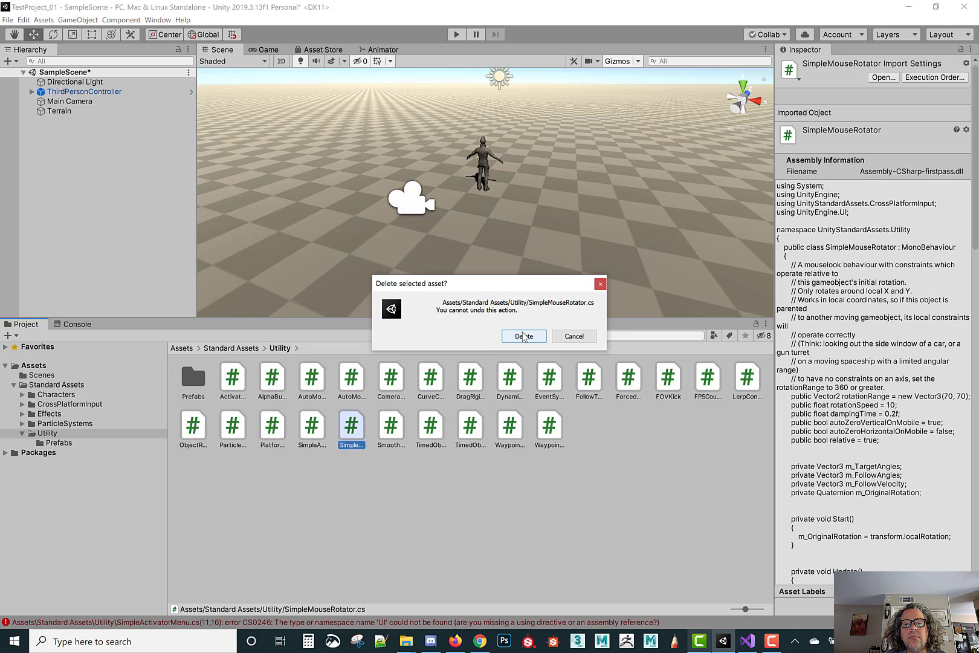
click(505, 334)
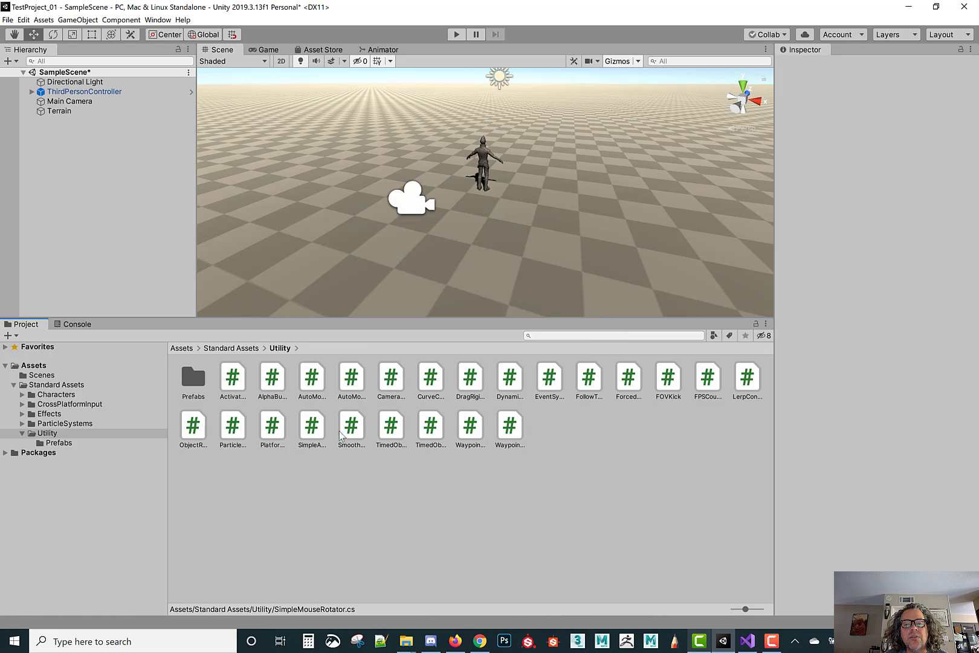
- Delete the SimpleActivatorMenu.cs script from the Standard Assets Utility folder
click(313, 429)
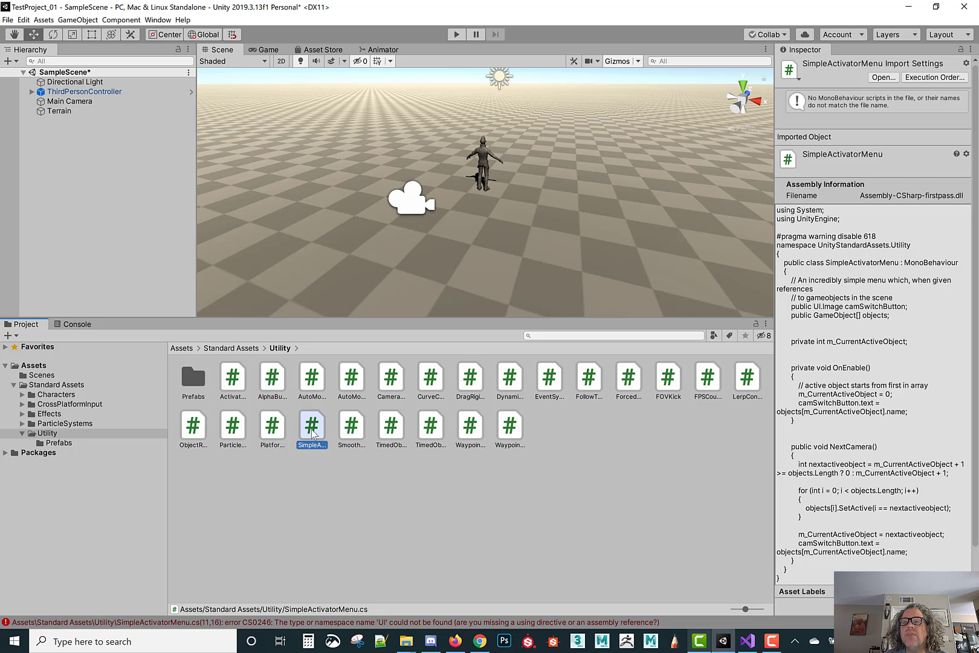
right_click(313, 430)
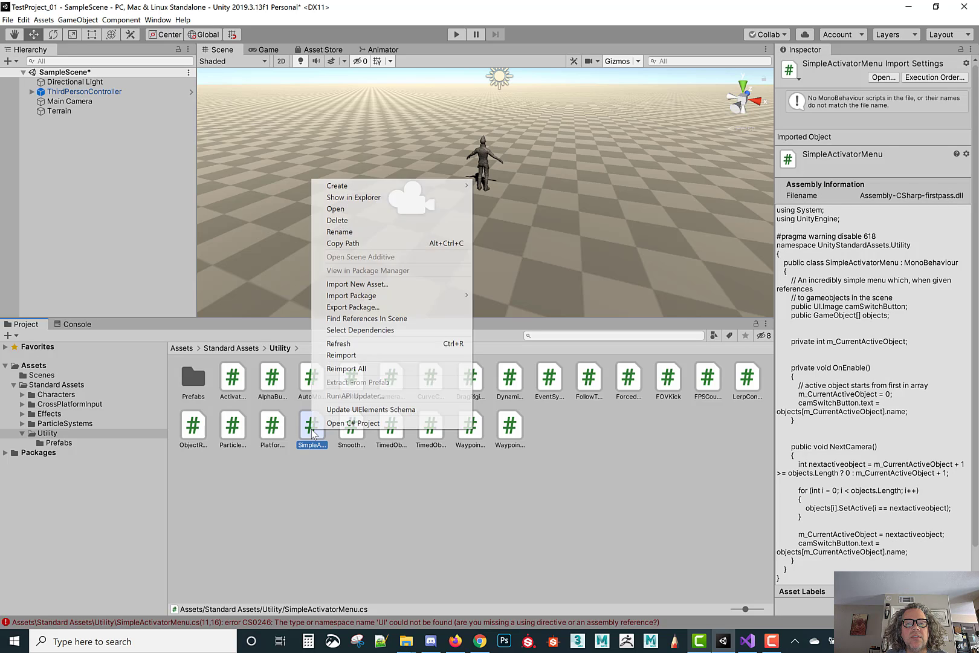
click(363, 220)
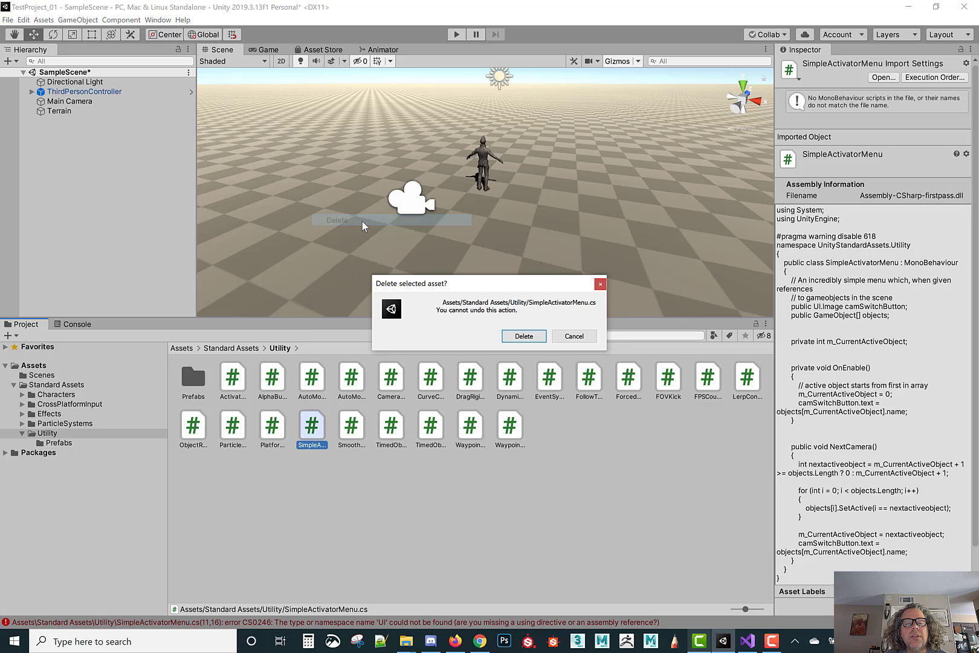
click(527, 336)
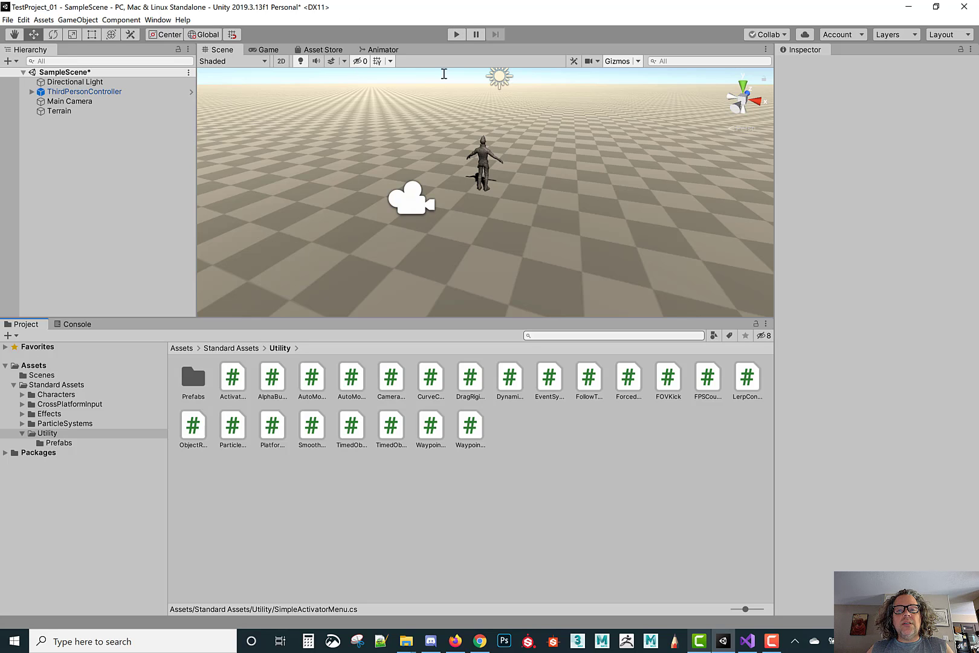
- Set the tool handle orientation to Local, check the character's framing in the Game view, and return to the Scene view
click(204, 35)
click(260, 50)
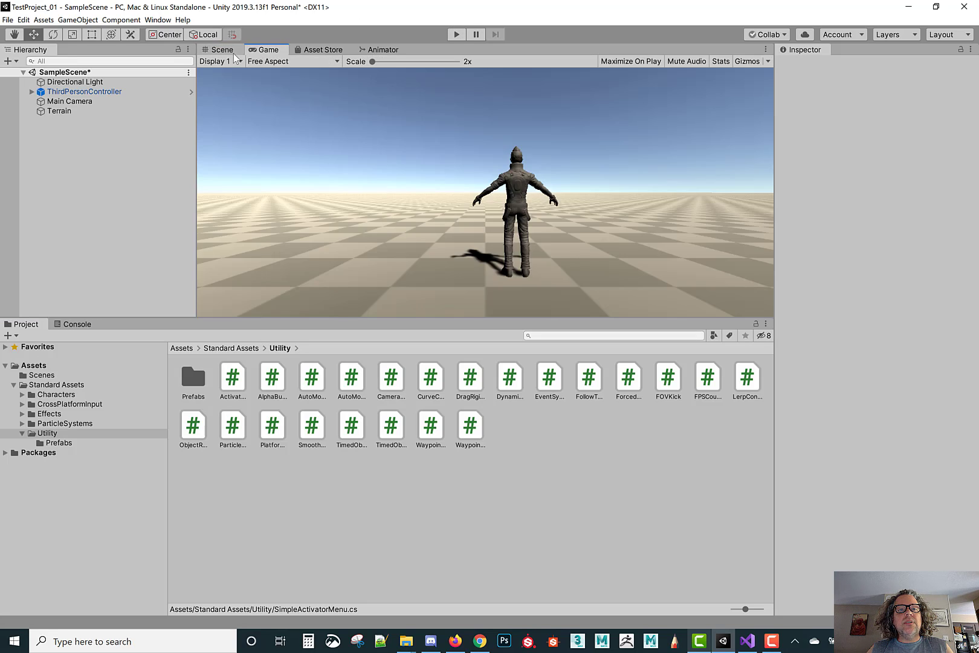
click(235, 53)
- Play-test the scene by running the third-person character left and right, and stop play mode
click(456, 35)
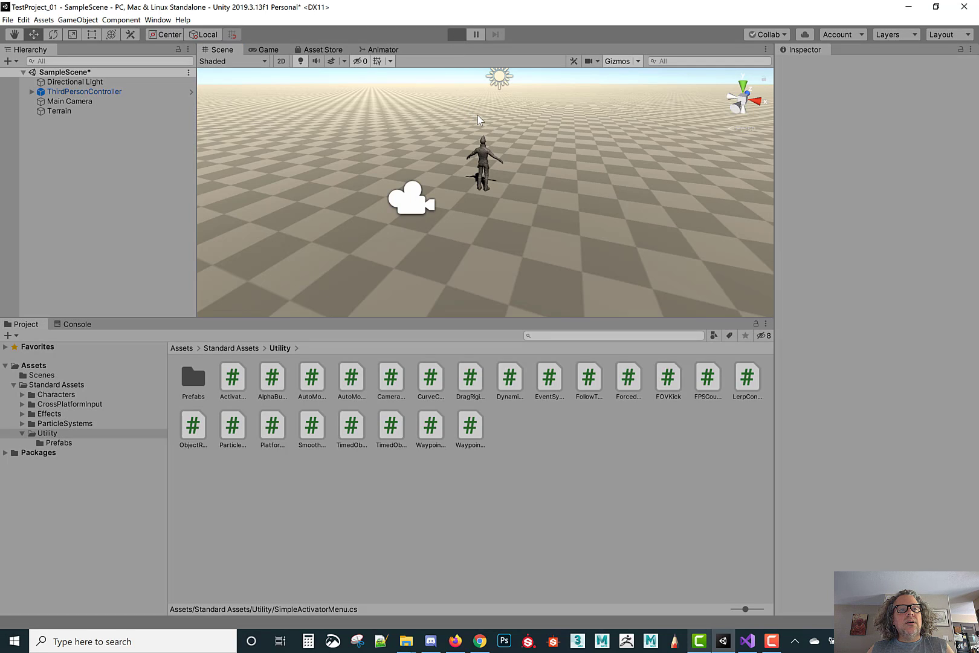
key(a)
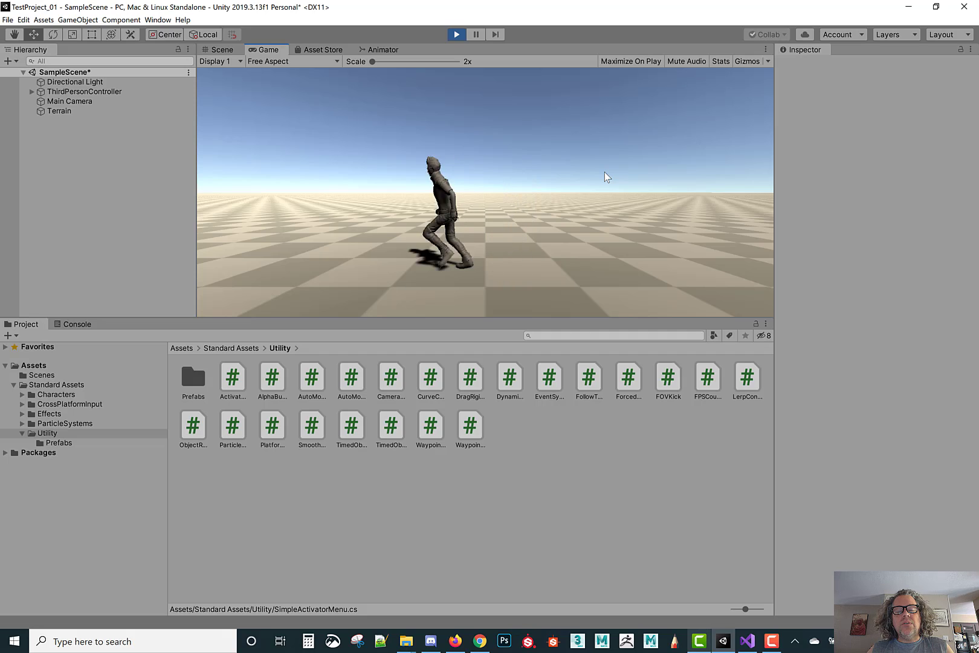
key(d)
key(a)
click(457, 34)
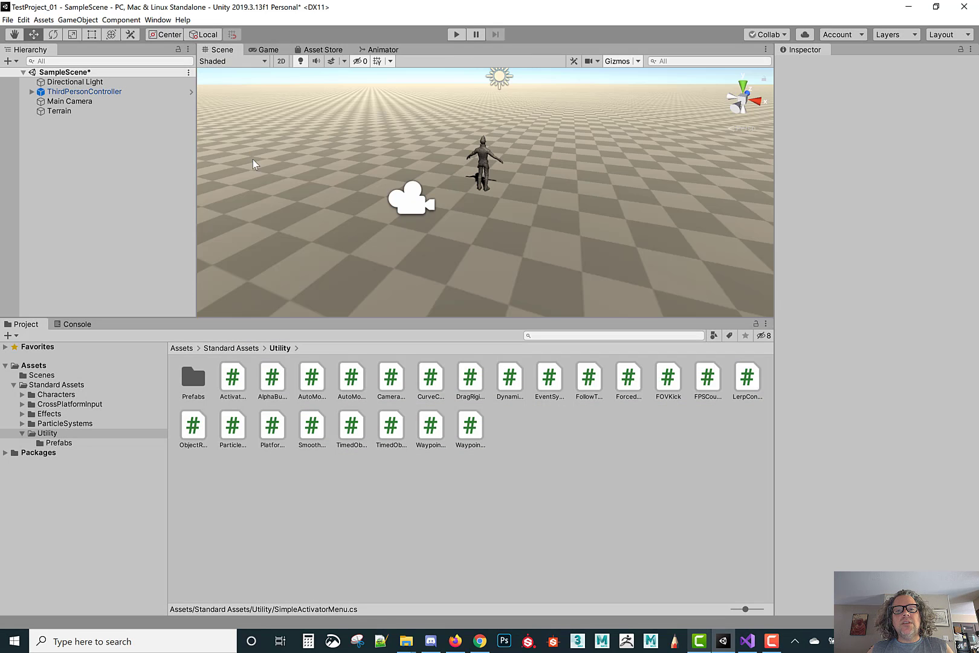
- Make Main Camera a child of ThirdPersonController in the scene hierarchy and clear the selection
click(401, 198)
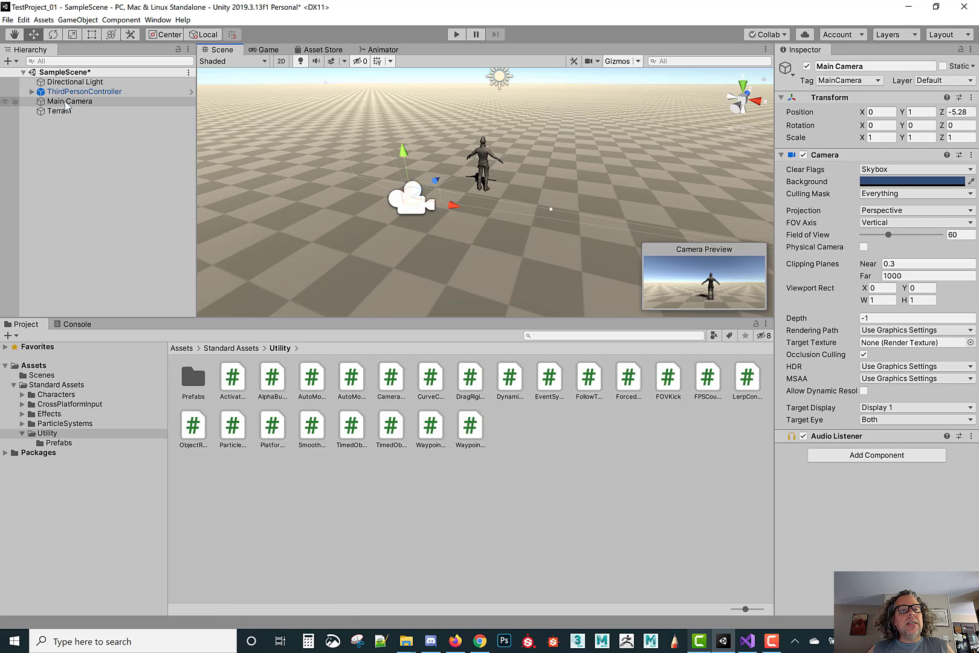
drag(67, 102, 71, 93)
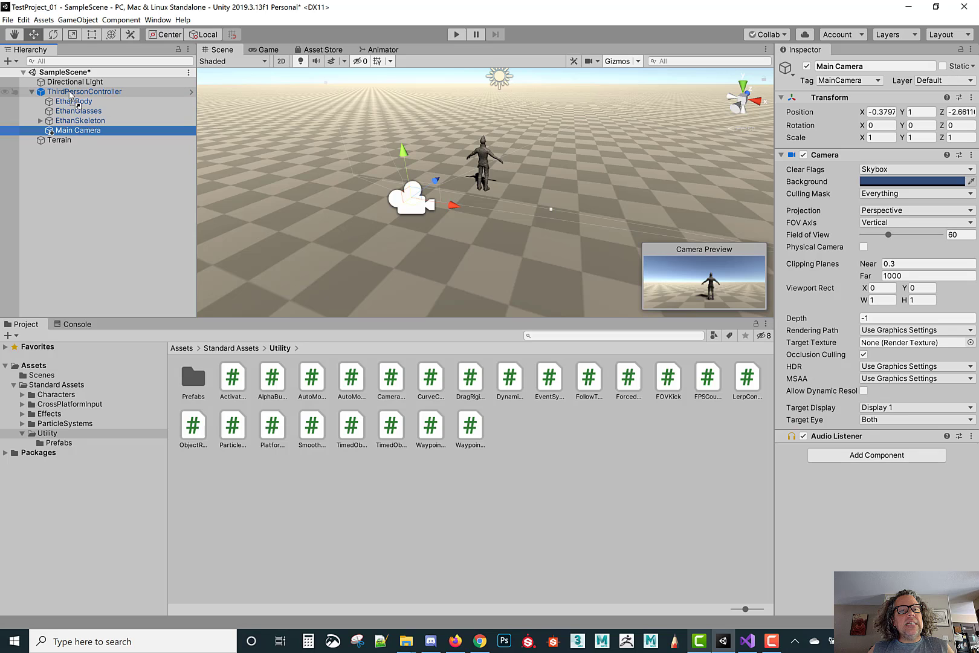
click(81, 130)
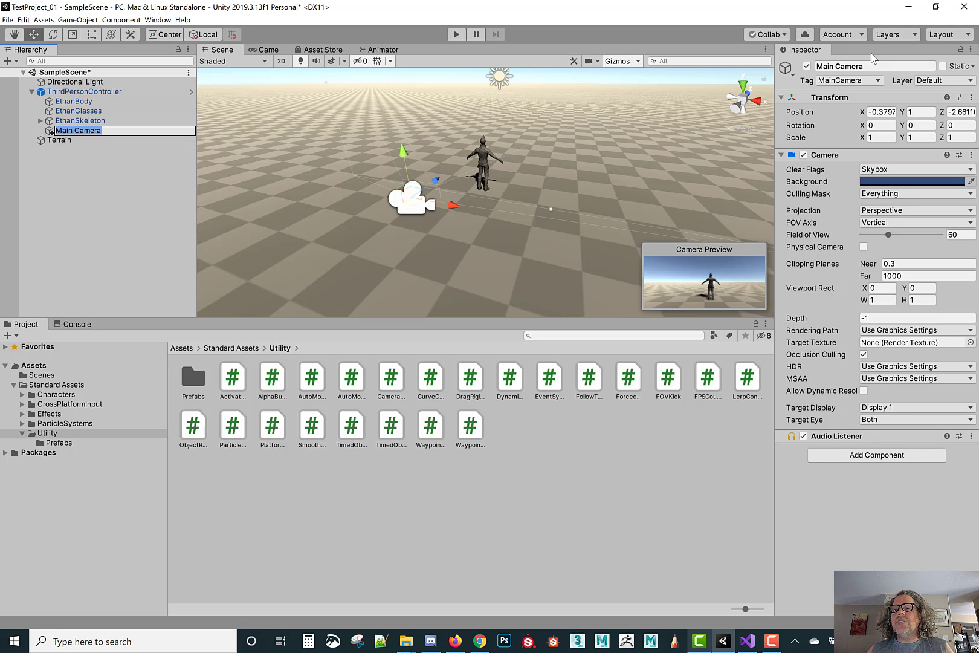
click(866, 79)
click(869, 78)
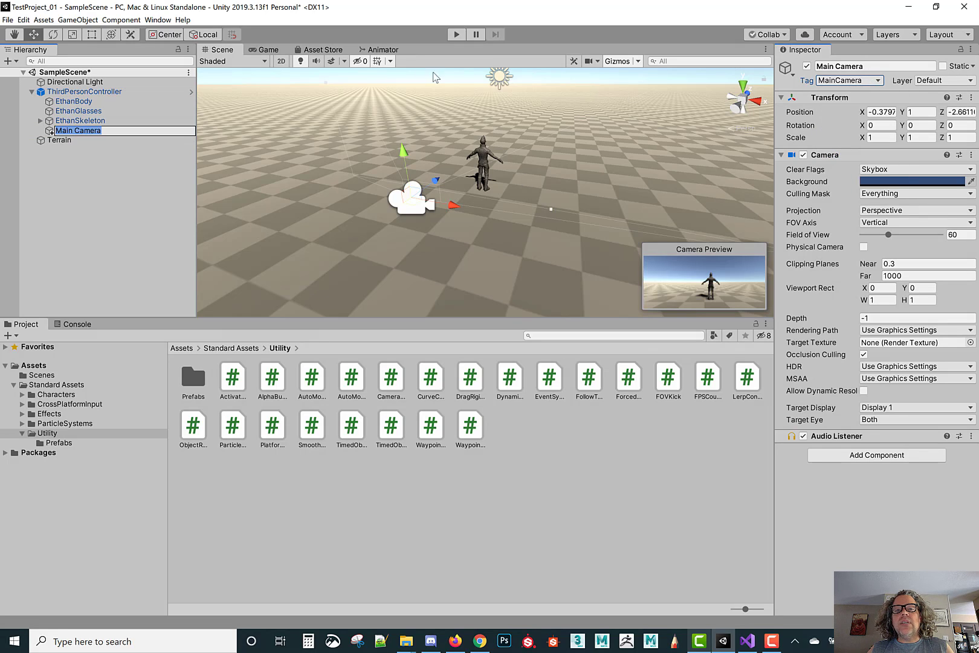
click(114, 170)
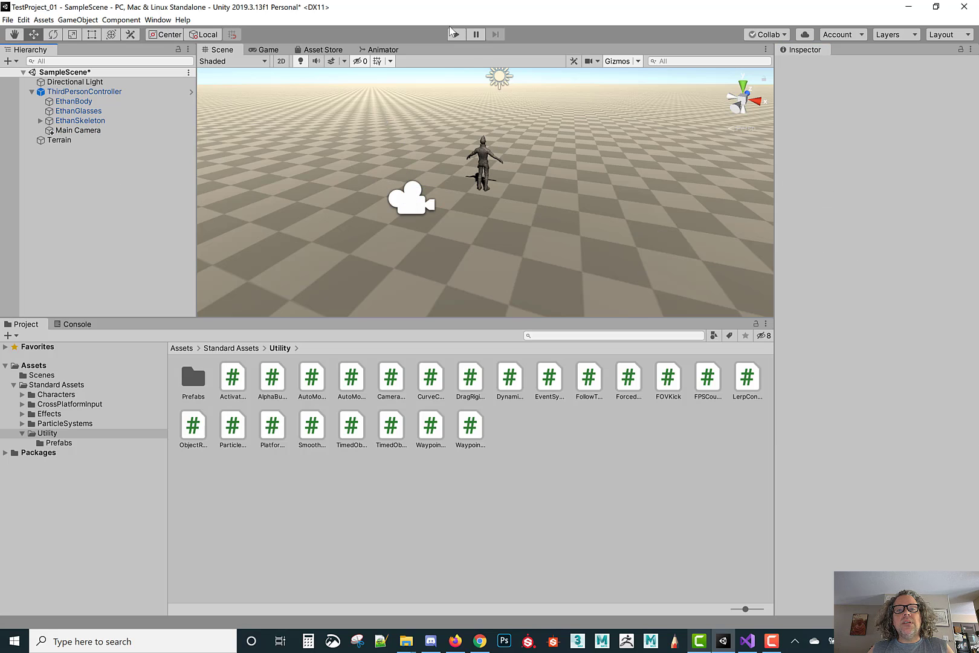
- Play-test the parented camera by running the character forward while steering left and right, and stop play mode
click(456, 34)
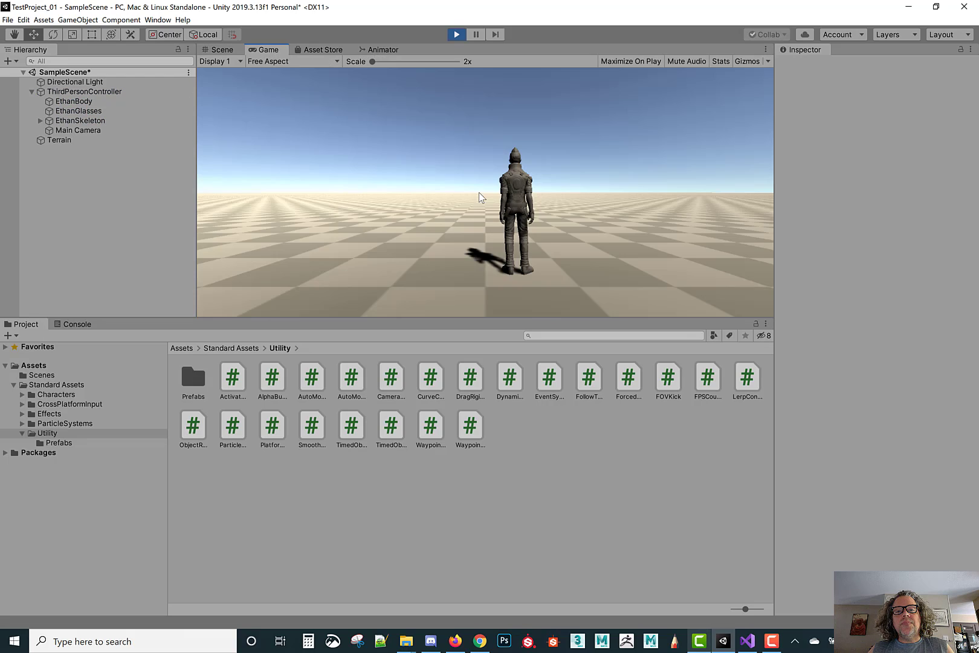
key(w)
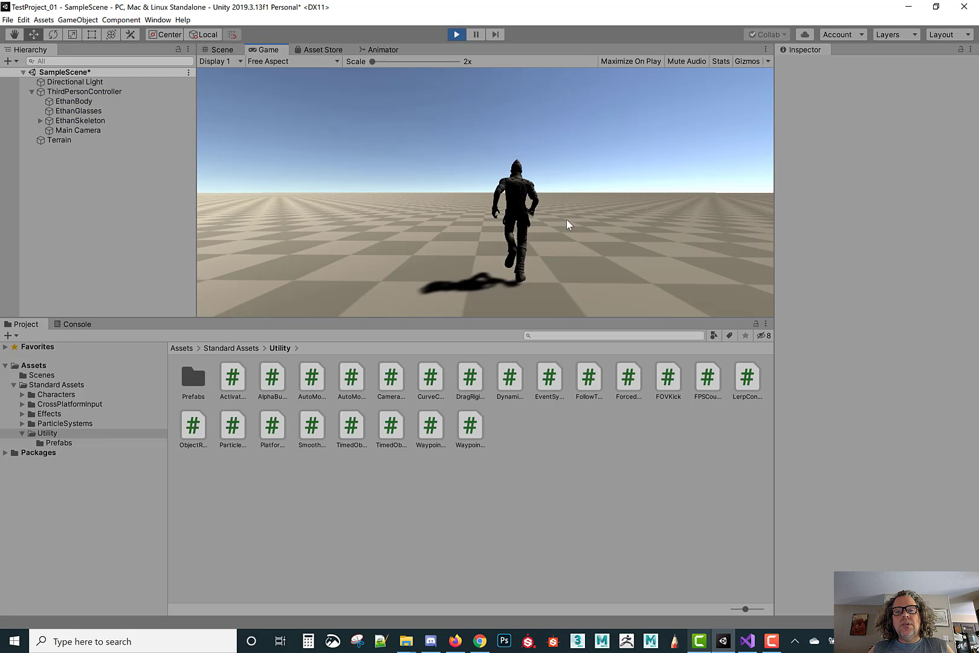
key(a)
key(d)
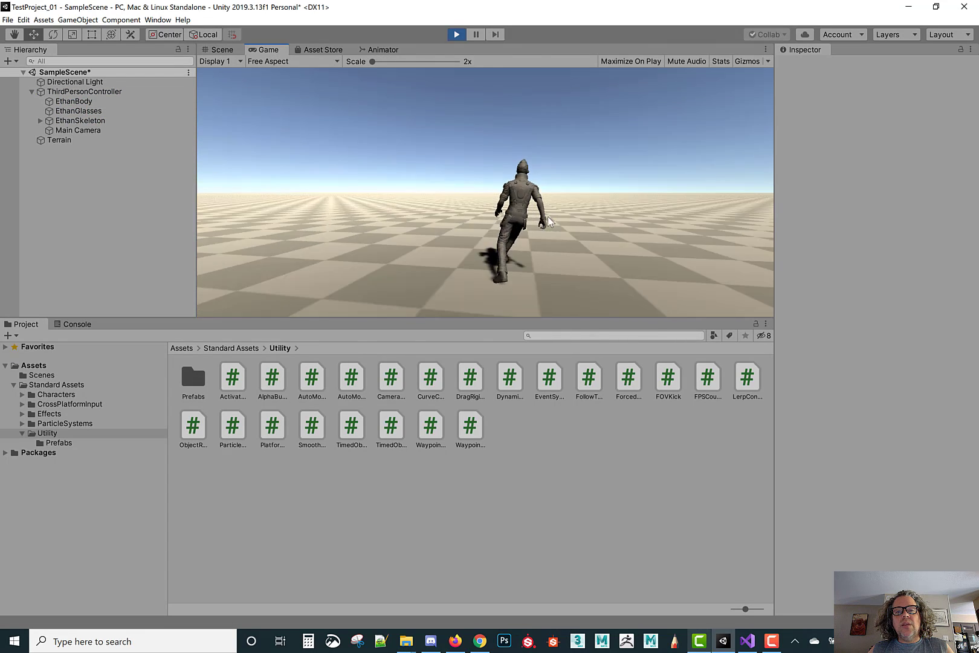
key(a)
key(d)
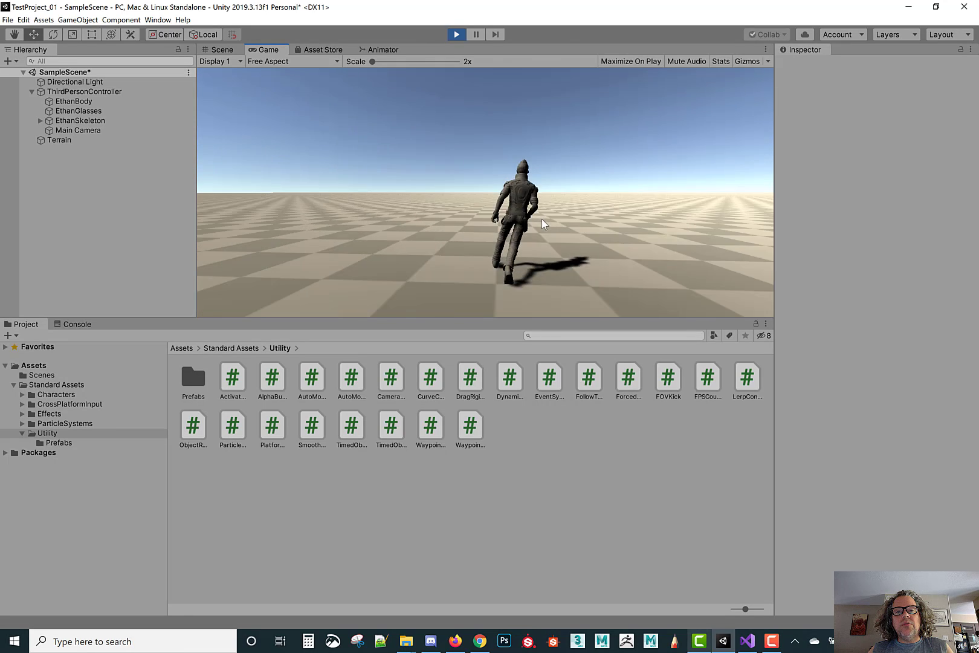
key(a)
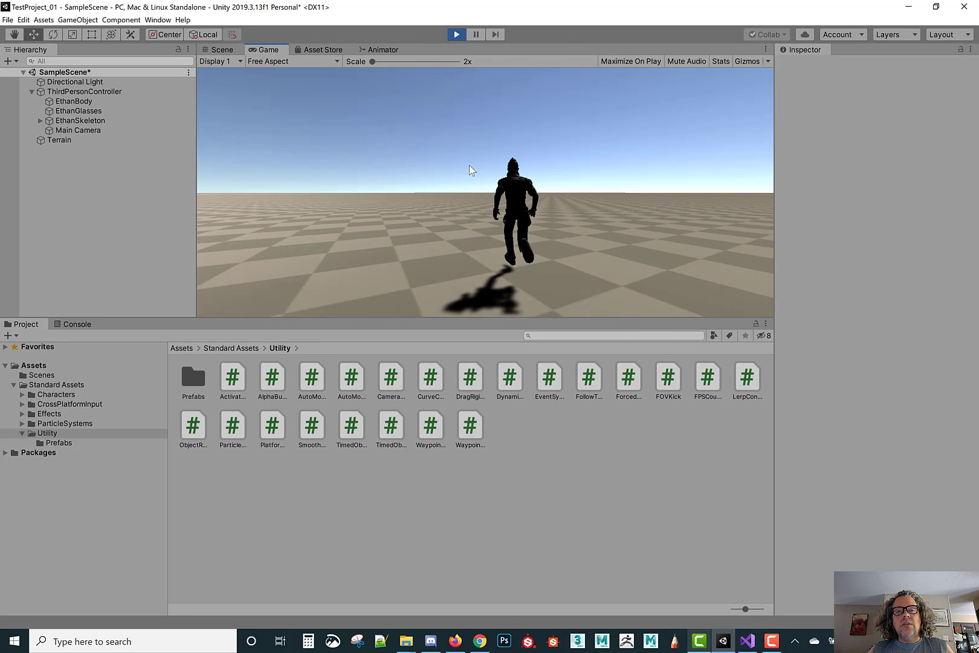
key(a)
key(d)
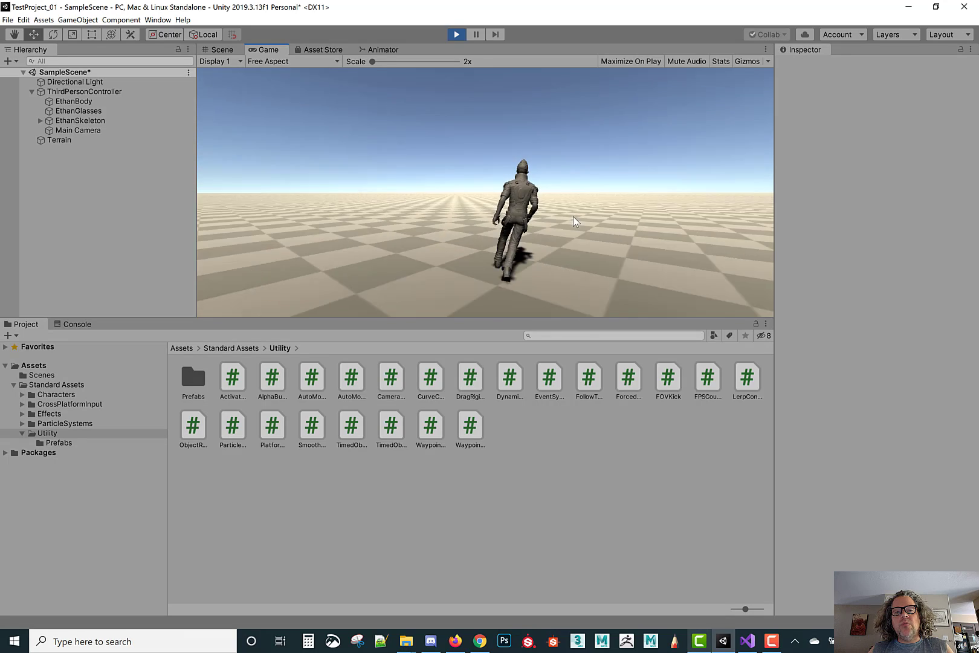
click(458, 34)
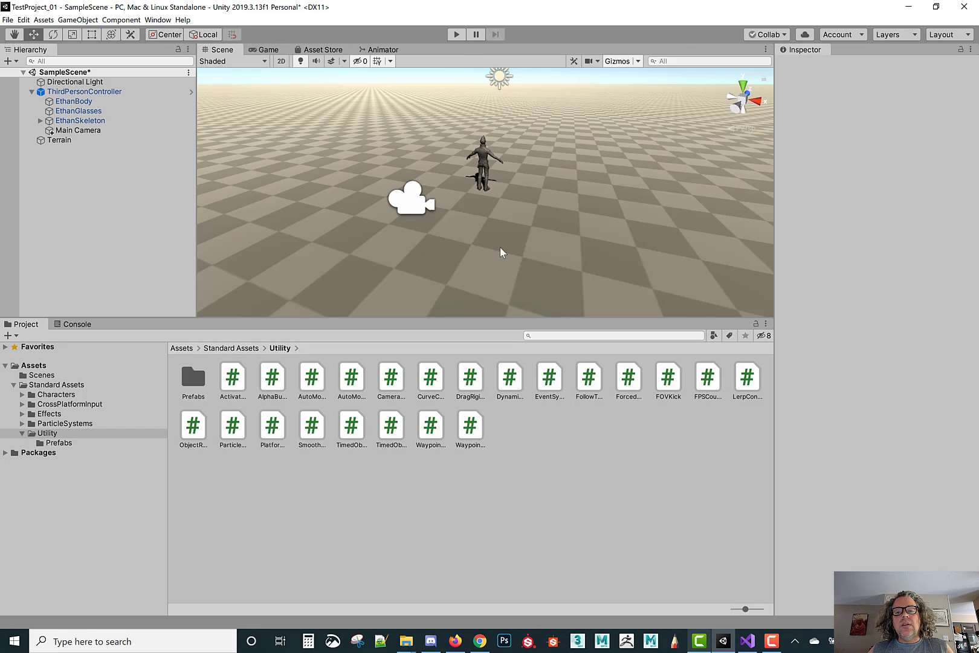